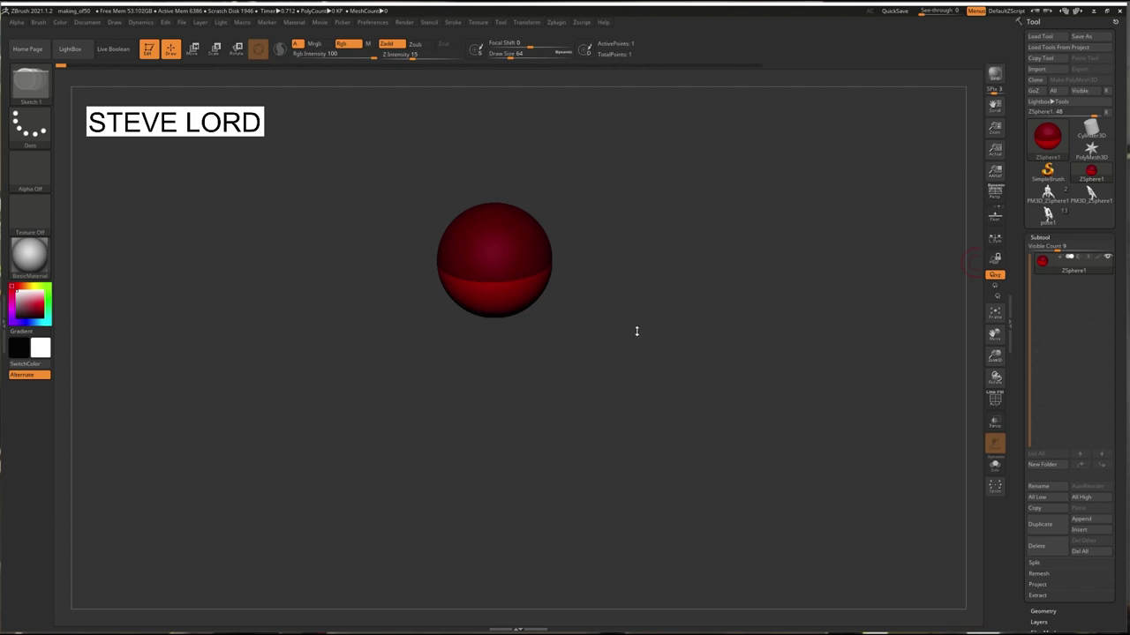
Replay the ZSphere model's undo history from the single sphere to the stage with a torso and two straight legs.
{"action": "mouse_move", "coordinate": [600, 323]}
{"action": "left_mouse_down"}
{"action": "mouse_move", "coordinate": [568, 391]}
{"action": "mouse_move", "coordinate": [574, 382]}
{"action": "left_mouse_up"}
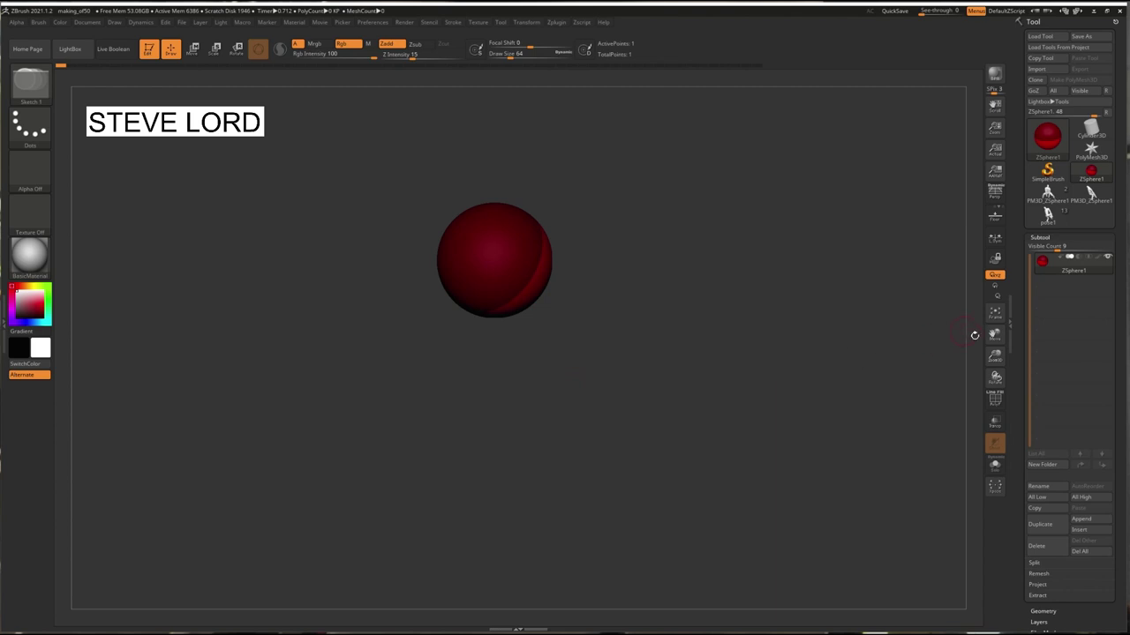
{"action": "left_click_drag", "start_coordinate": [995, 335], "coordinate": [1012, 418]}
{"action": "left_click_drag", "start_coordinate": [680, 391], "coordinate": [596, 328]}
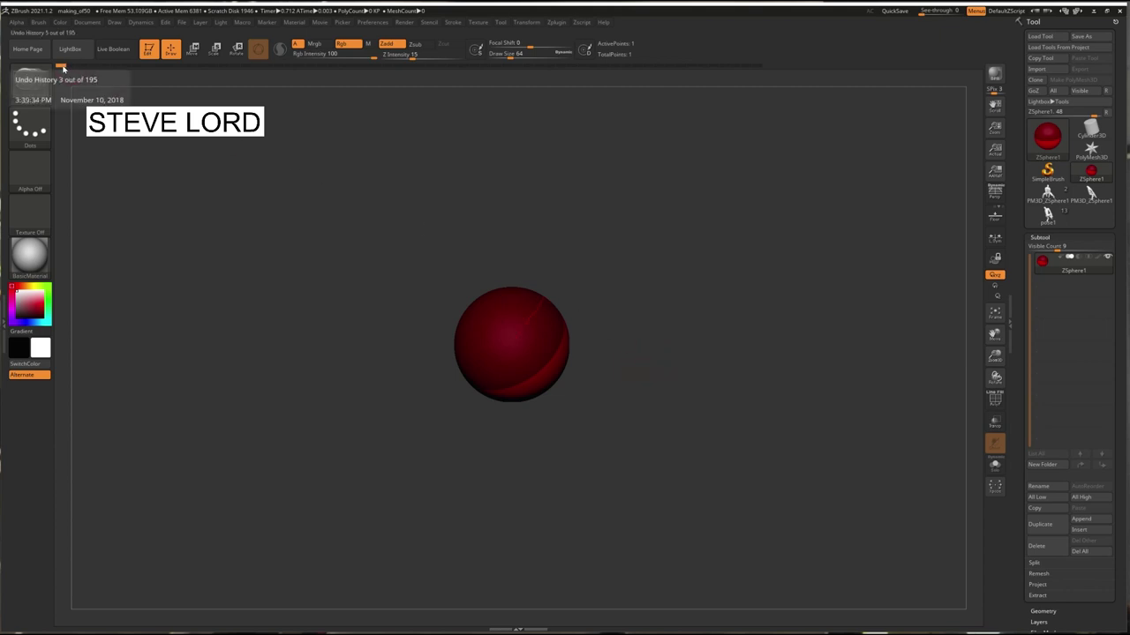
{"action": "left_click_drag", "start_coordinate": [60, 68], "coordinate": [160, 71]}
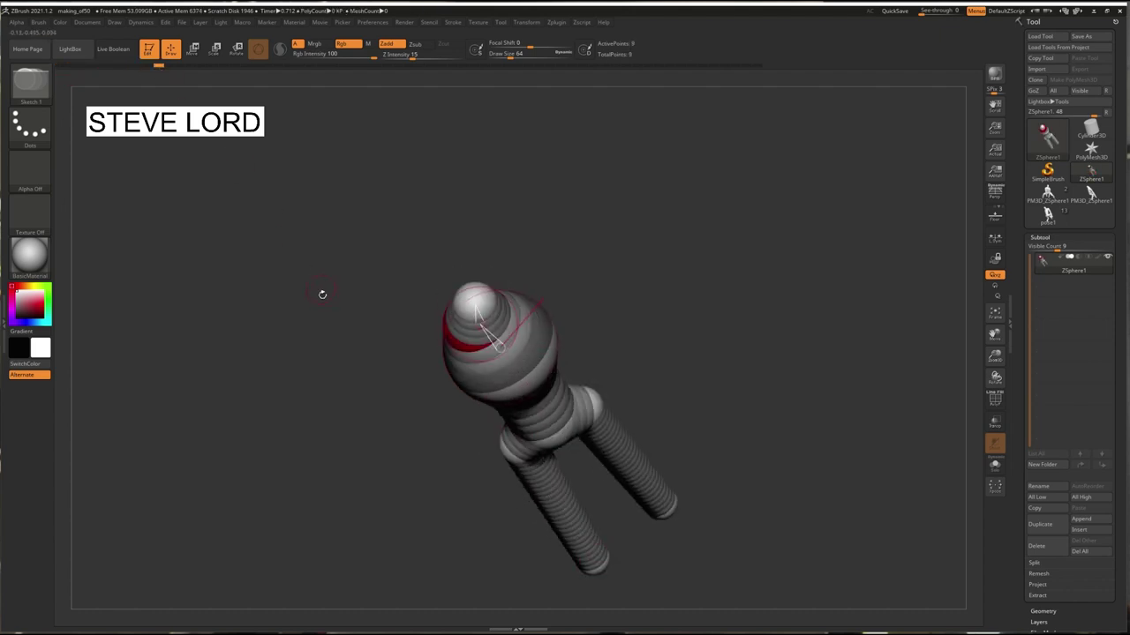
{"action": "left_click_drag", "start_coordinate": [321, 293], "coordinate": [327, 244]}
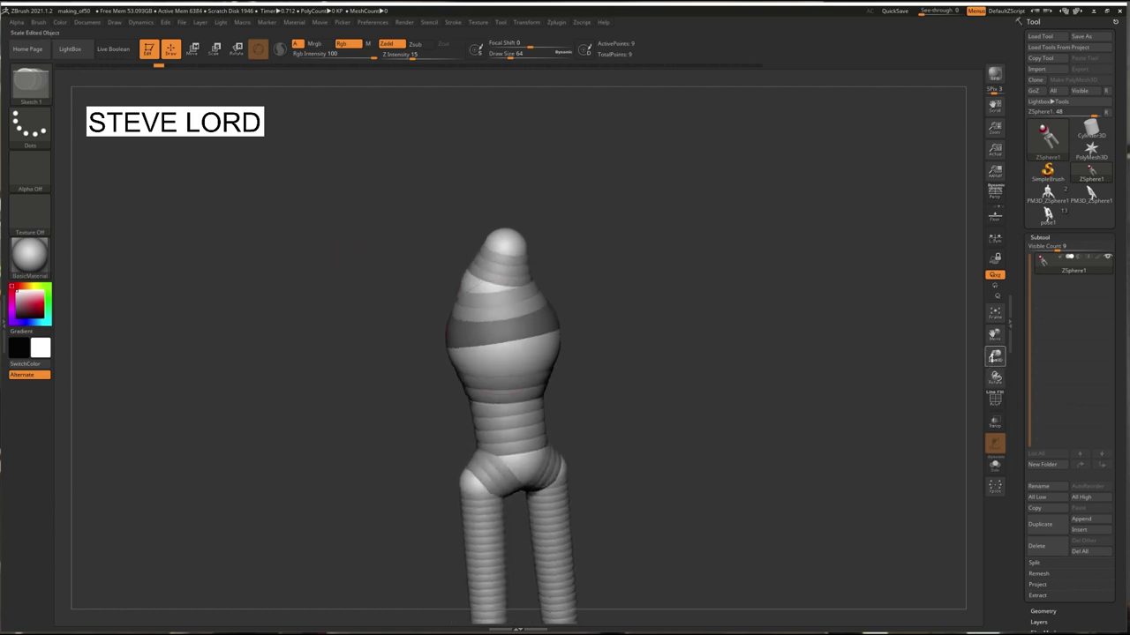
{"action": "left_click_drag", "start_coordinate": [992, 357], "coordinate": [994, 344]}
{"action": "left_click_drag", "start_coordinate": [994, 338], "coordinate": [1017, 260]}
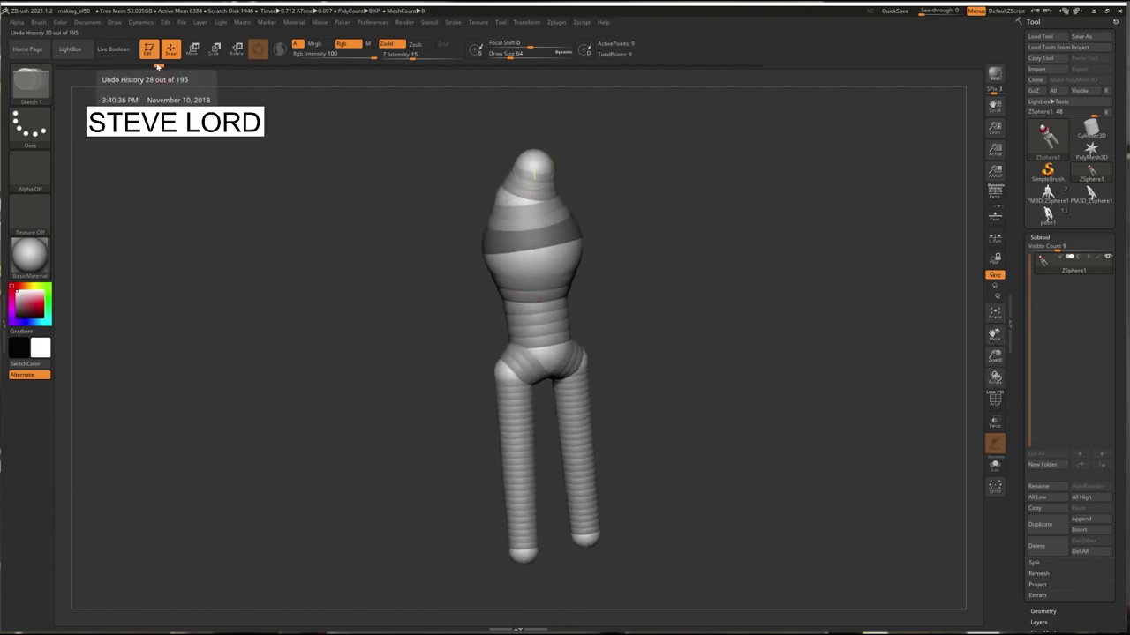
Advance the undo history through the crouching pose to the last state of the ZSphere figure with arms and legs.
{"action": "left_click_drag", "start_coordinate": [158, 68], "coordinate": [618, 93]}
{"action": "mouse_move", "coordinate": [716, 219]}
{"action": "left_mouse_down"}
{"action": "mouse_move", "coordinate": [699, 189]}
{"action": "mouse_move", "coordinate": [699, 221]}
{"action": "mouse_move", "coordinate": [714, 205]}
{"action": "left_mouse_up"}
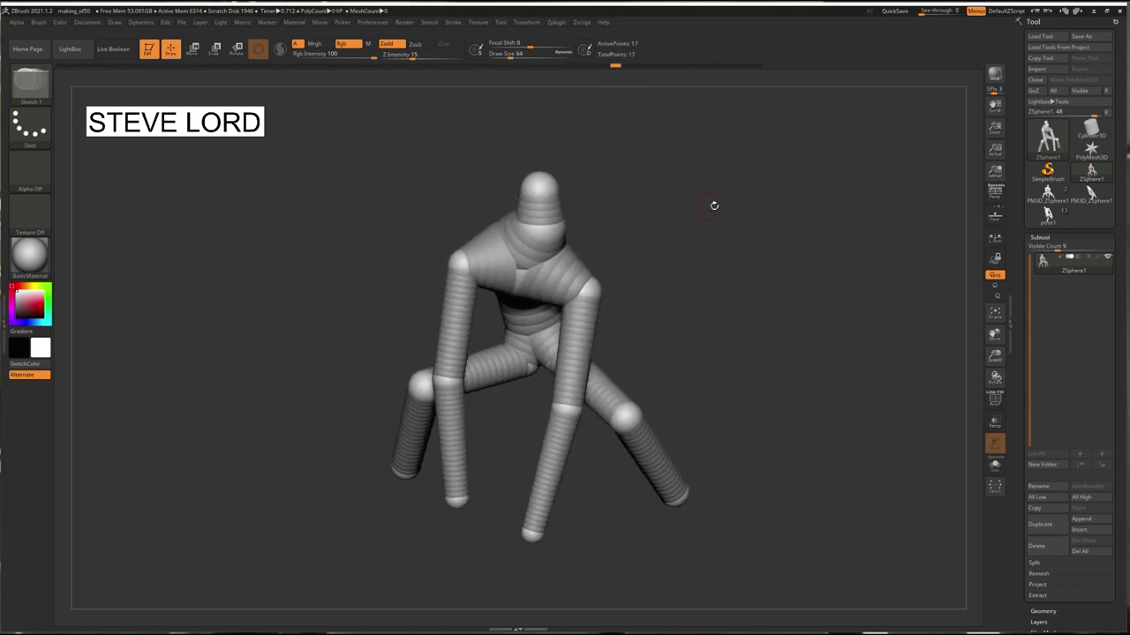
{"action": "left_click_drag", "start_coordinate": [615, 67], "coordinate": [755, 69]}
{"action": "left_click_drag", "start_coordinate": [720, 193], "coordinate": [692, 250]}
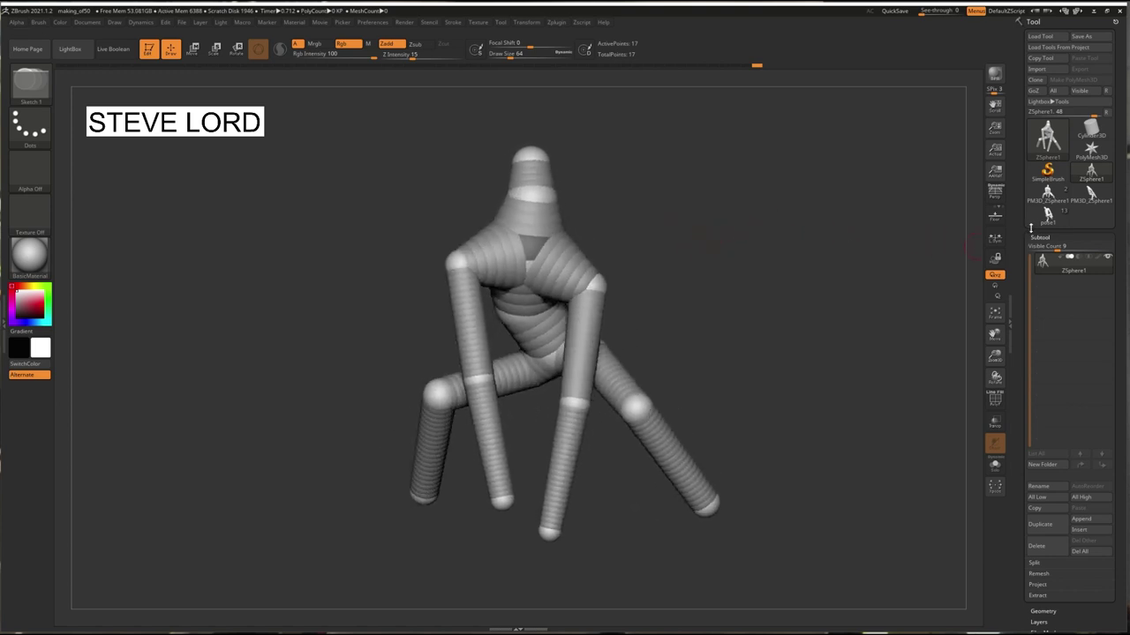
Switch to the PM3D_ZSphere1_1 mesh and turn on Draw Polyframe to display its polygroups.
{"action": "left_click", "coordinate": [1090, 196]}
{"action": "left_click_drag", "start_coordinate": [750, 272], "coordinate": [736, 298]}
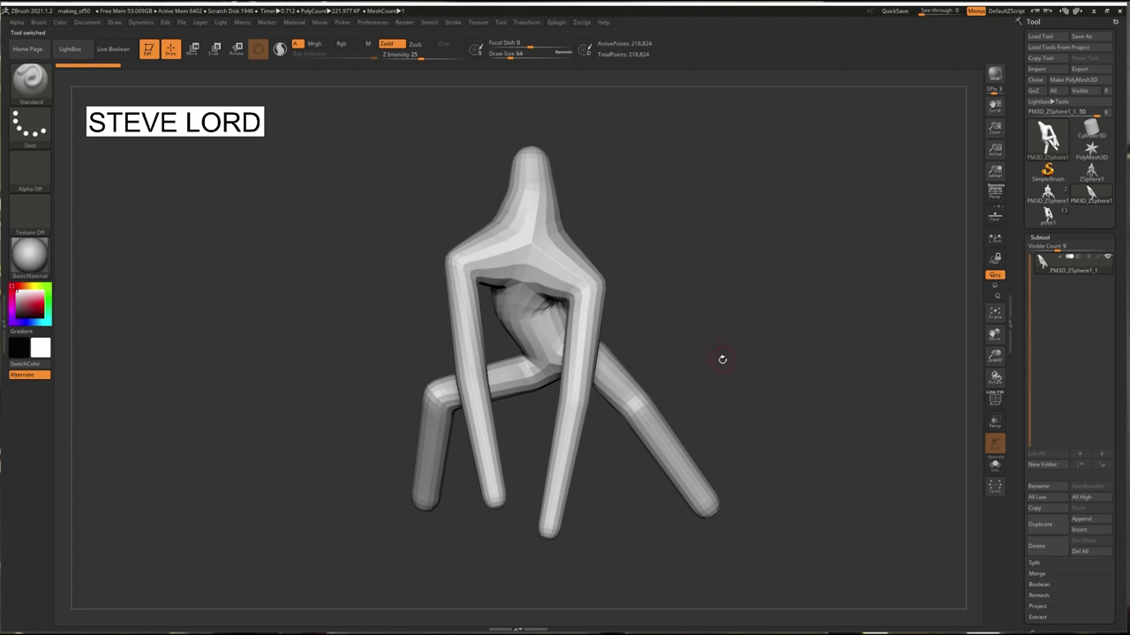
{"action": "left_click_drag", "start_coordinate": [722, 360], "coordinate": [722, 357]}
{"action": "left_click", "coordinate": [995, 400]}
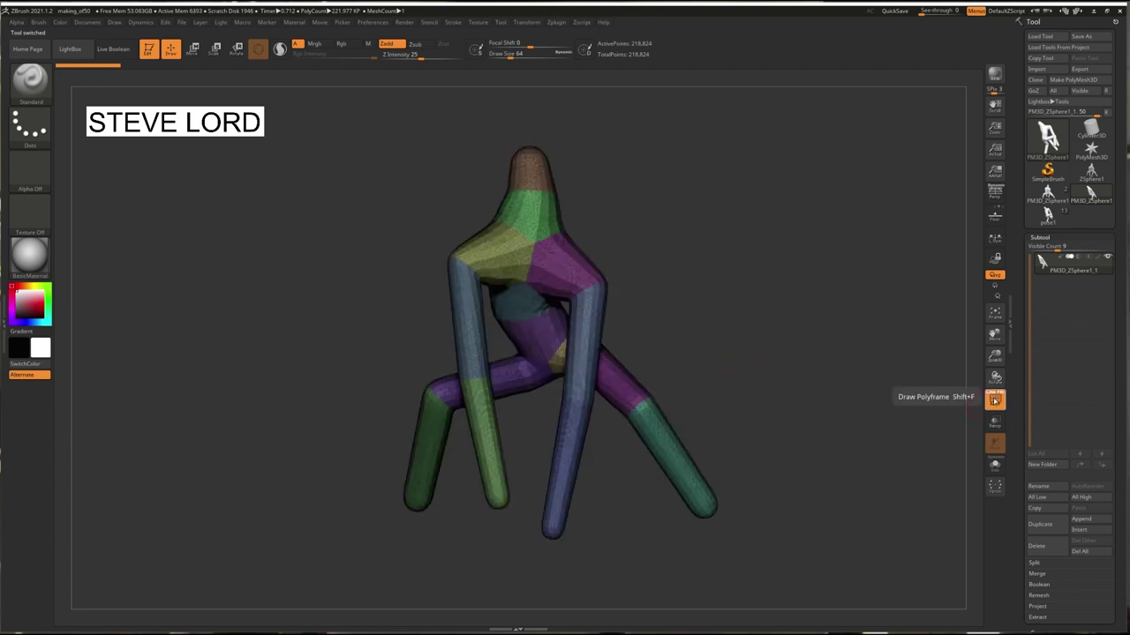
{"action": "left_click", "coordinate": [995, 400]}
{"action": "left_click", "coordinate": [995, 402]}
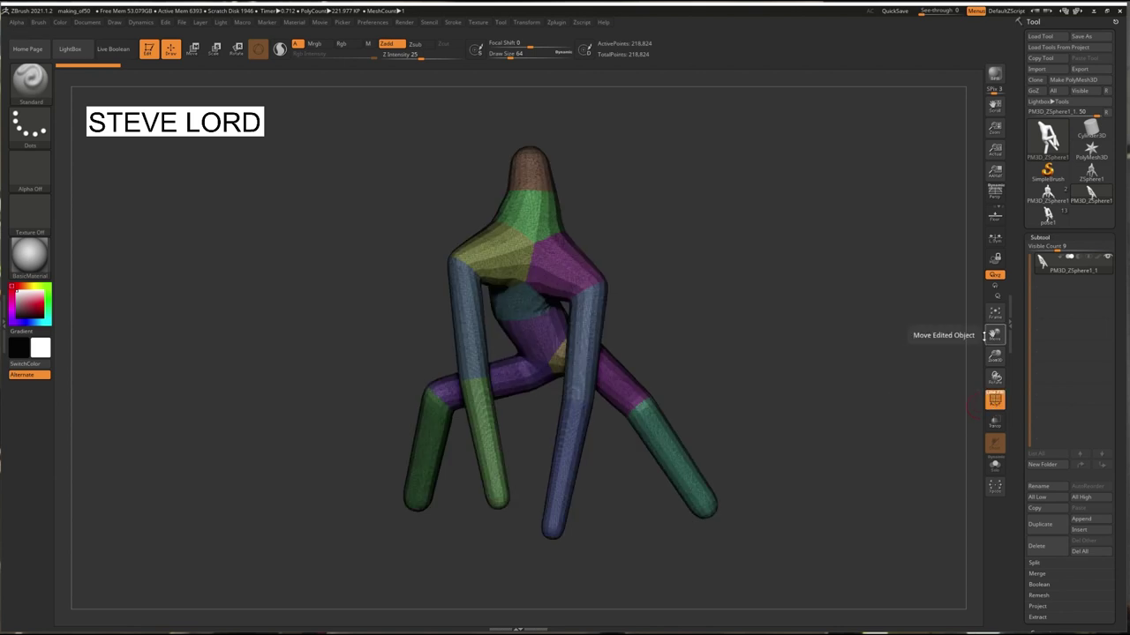
Merge the figure into a single polygroup and hide the polyframe lines while keeping the group fill colour.
{"action": "key", "text": "shift+f"}
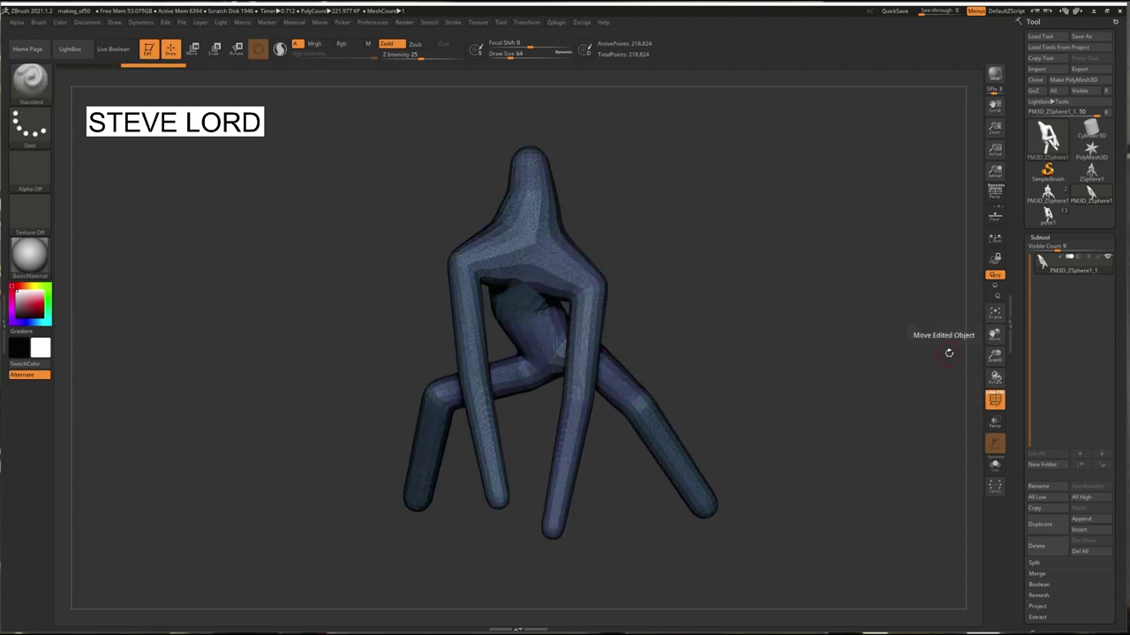
{"action": "left_click_drag", "start_coordinate": [940, 354], "coordinate": [986, 381]}
{"action": "left_click", "coordinate": [993, 398]}
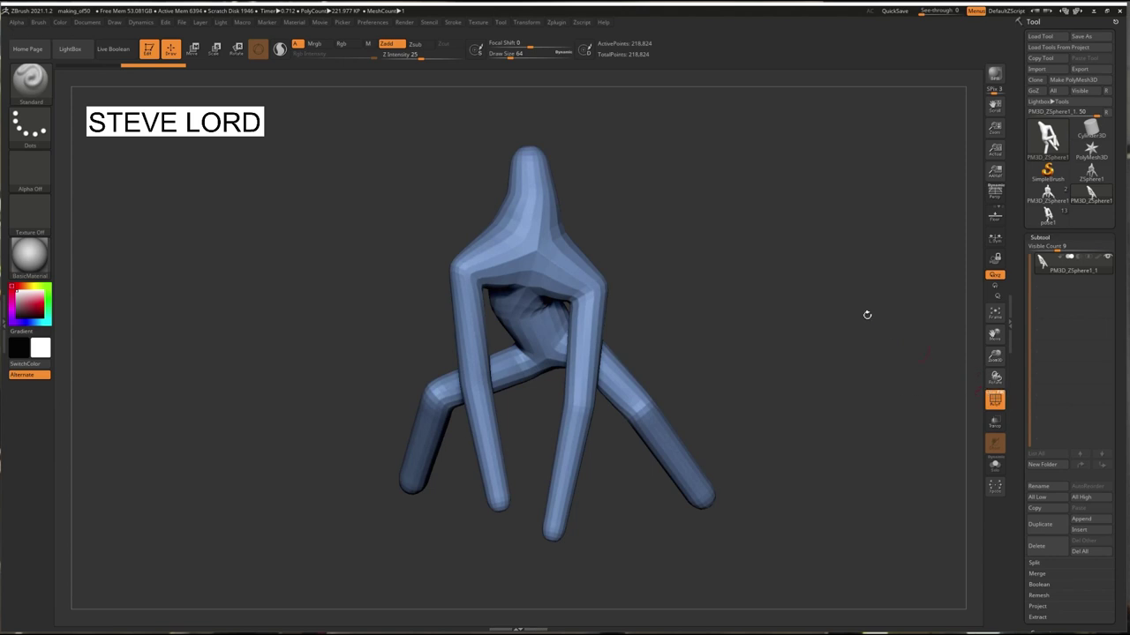
{"action": "mouse_move", "coordinate": [753, 295]}
{"action": "left_mouse_down"}
{"action": "mouse_move", "coordinate": [802, 298]}
{"action": "mouse_move", "coordinate": [754, 298]}
{"action": "left_mouse_up"}
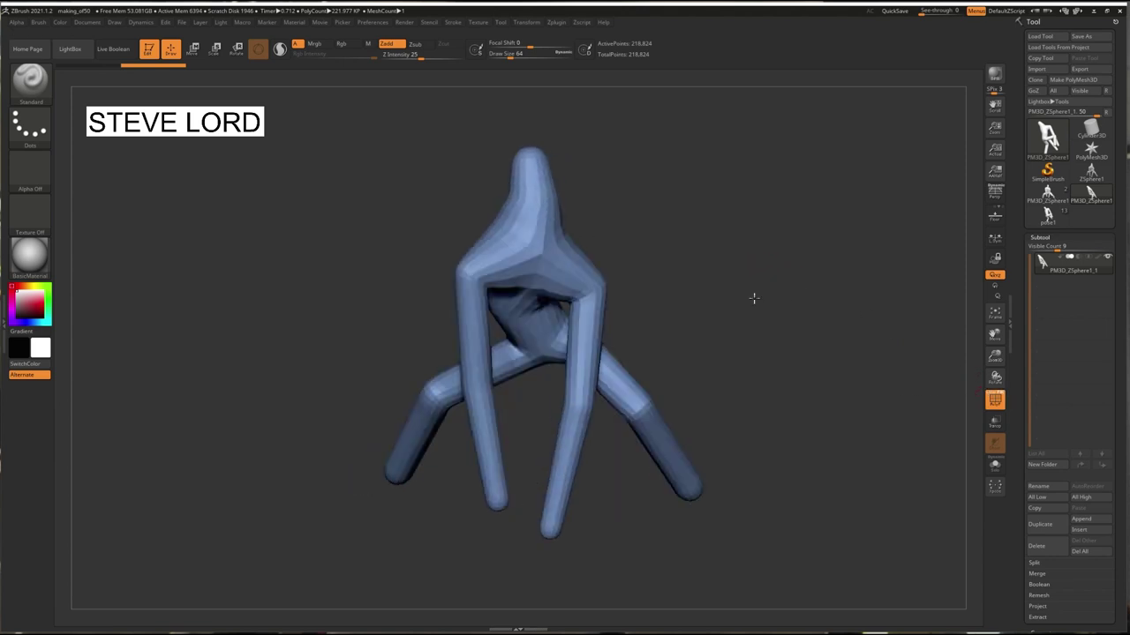
Select the ClayTubes brush and set its Z Intensity to 15.
{"action": "left_click", "coordinate": [32, 83]}
{"action": "left_click", "coordinate": [390, 138]}
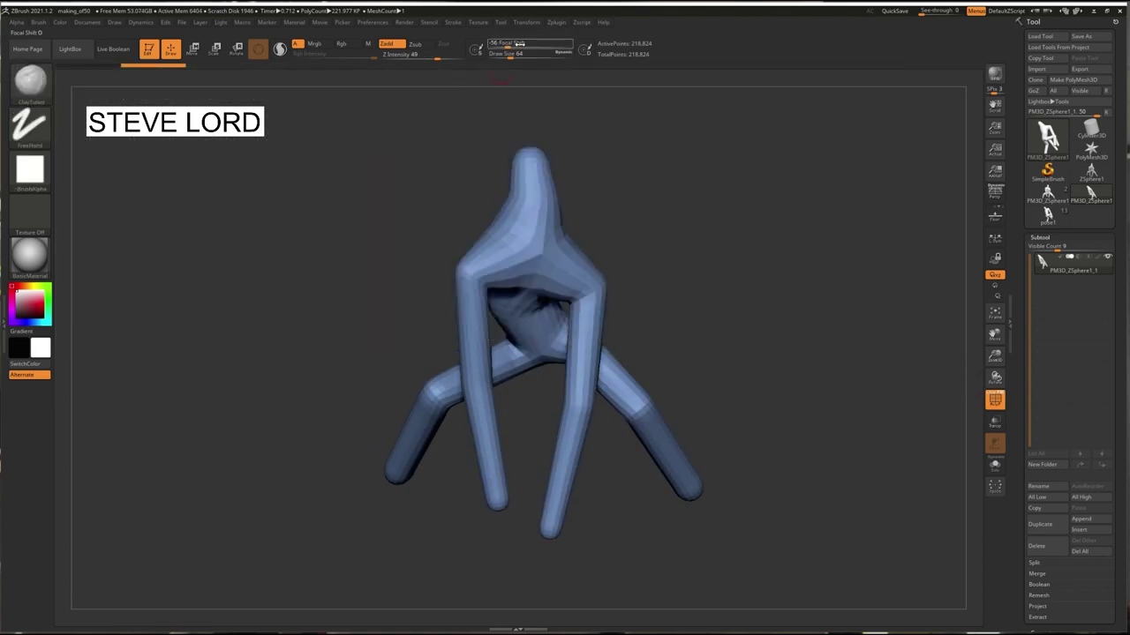
{"action": "left_click_drag", "start_coordinate": [450, 53], "coordinate": [416, 56]}
Check the Modifiers and Lazy Mouse options in the brush's stroke settings.
{"action": "left_click", "coordinate": [453, 22]}
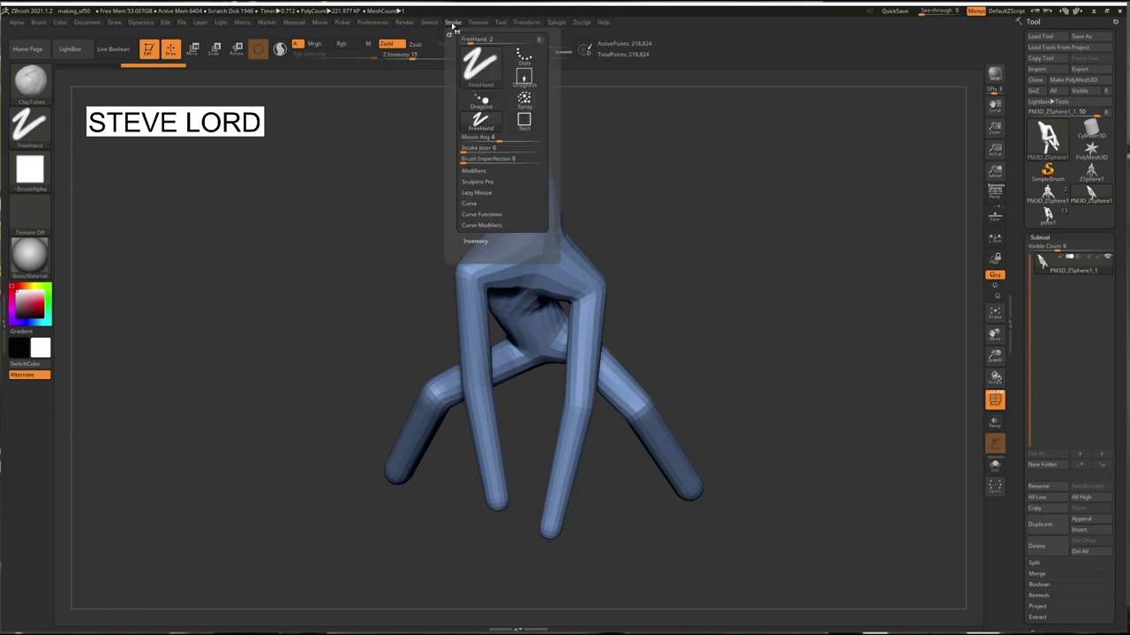
{"action": "left_click", "coordinate": [474, 171]}
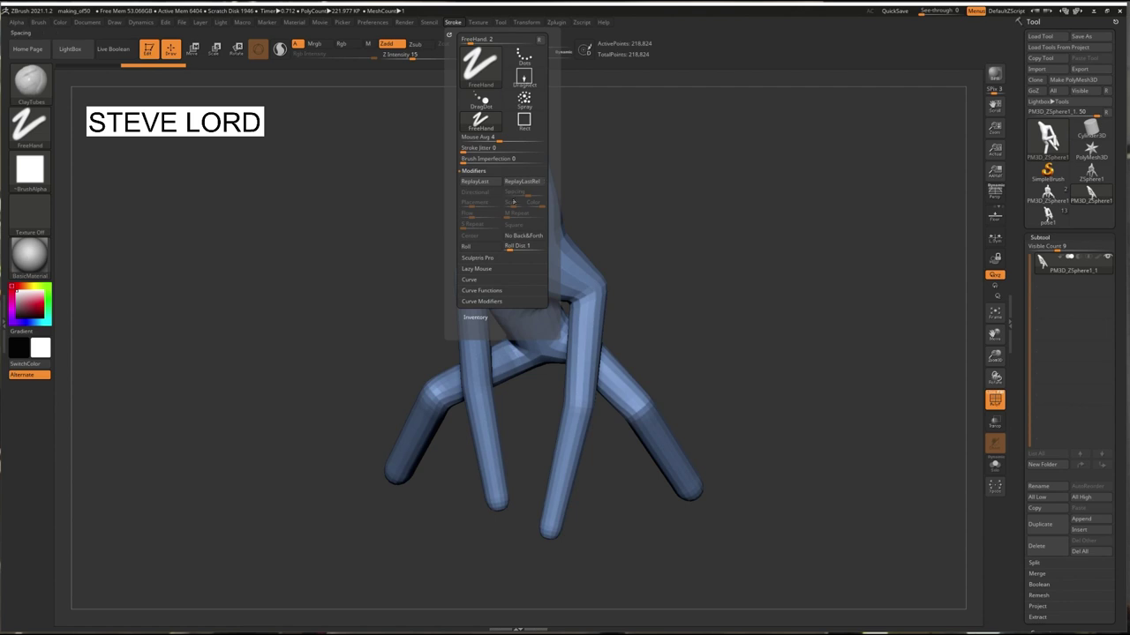
{"action": "left_click_drag", "start_coordinate": [512, 249], "coordinate": [516, 248]}
{"action": "left_click", "coordinate": [476, 268]}
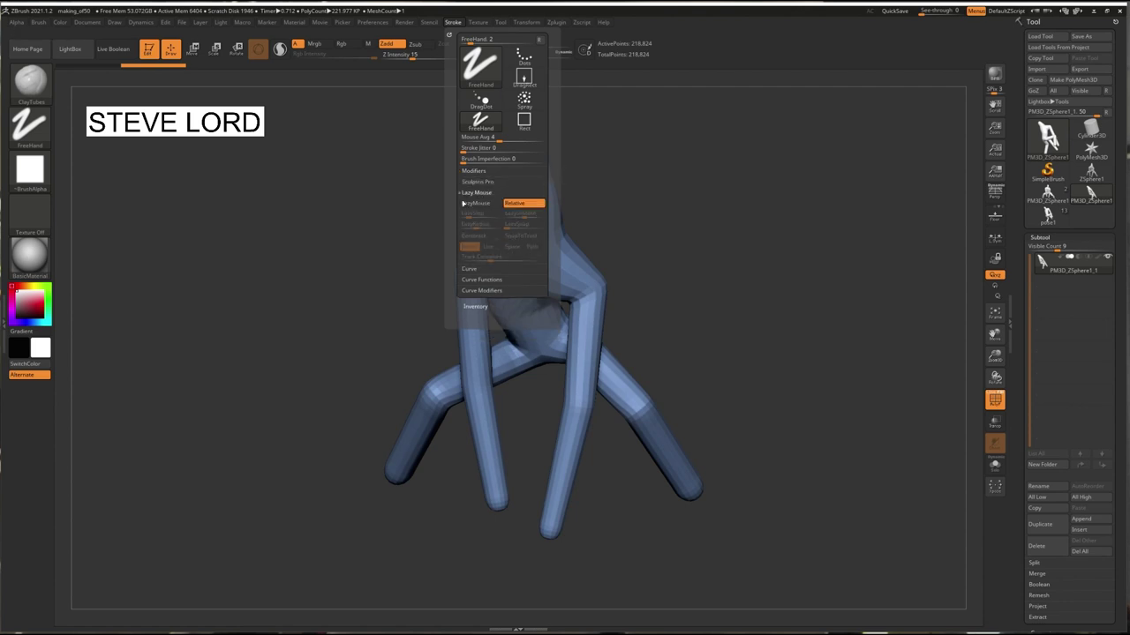
Build up the shoulders and upper chest with ClayTubes at Z Intensity 8 and draw size 120.
{"action": "left_click_drag", "start_coordinate": [412, 57], "coordinate": [407, 56]}
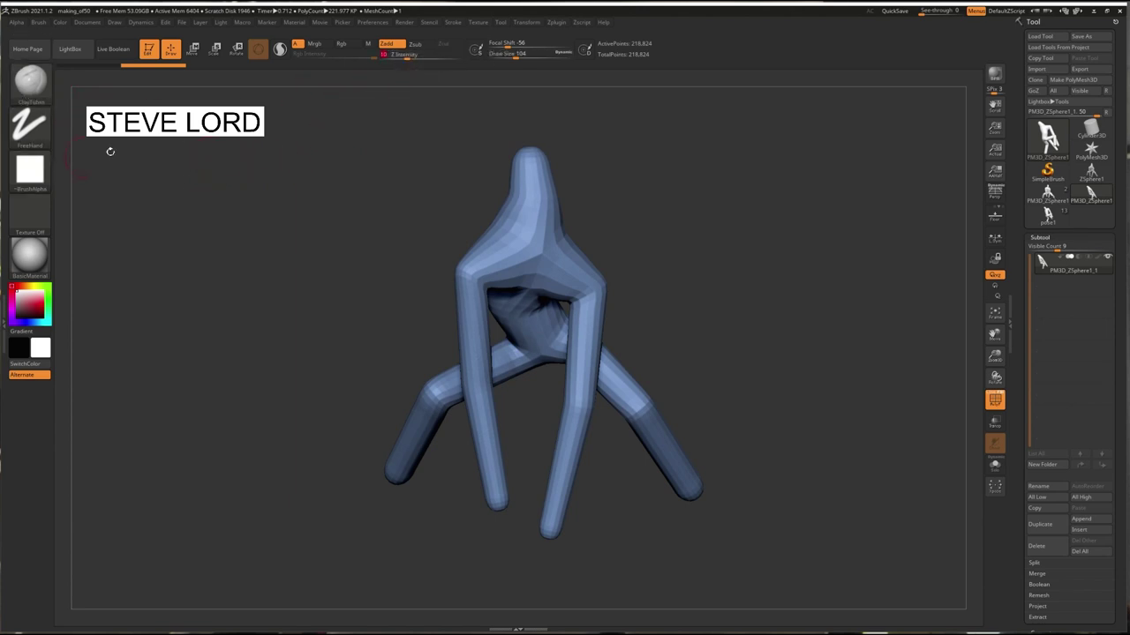
{"action": "left_click_drag", "start_coordinate": [385, 179], "coordinate": [488, 249]}
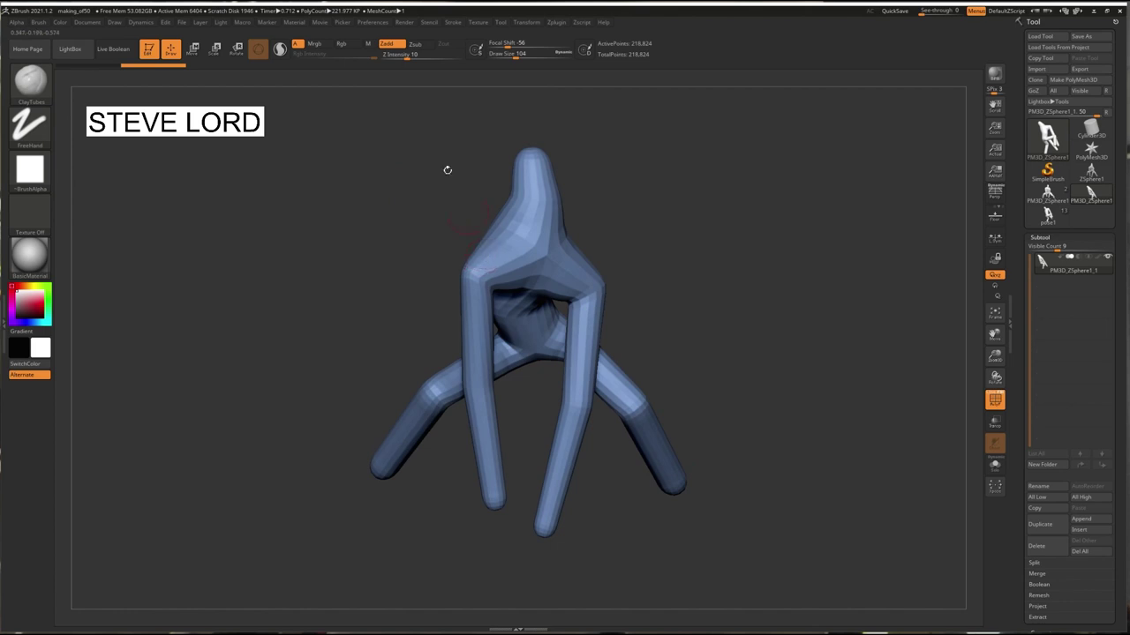
{"action": "left_click_drag", "start_coordinate": [161, 154], "coordinate": [169, 162]}
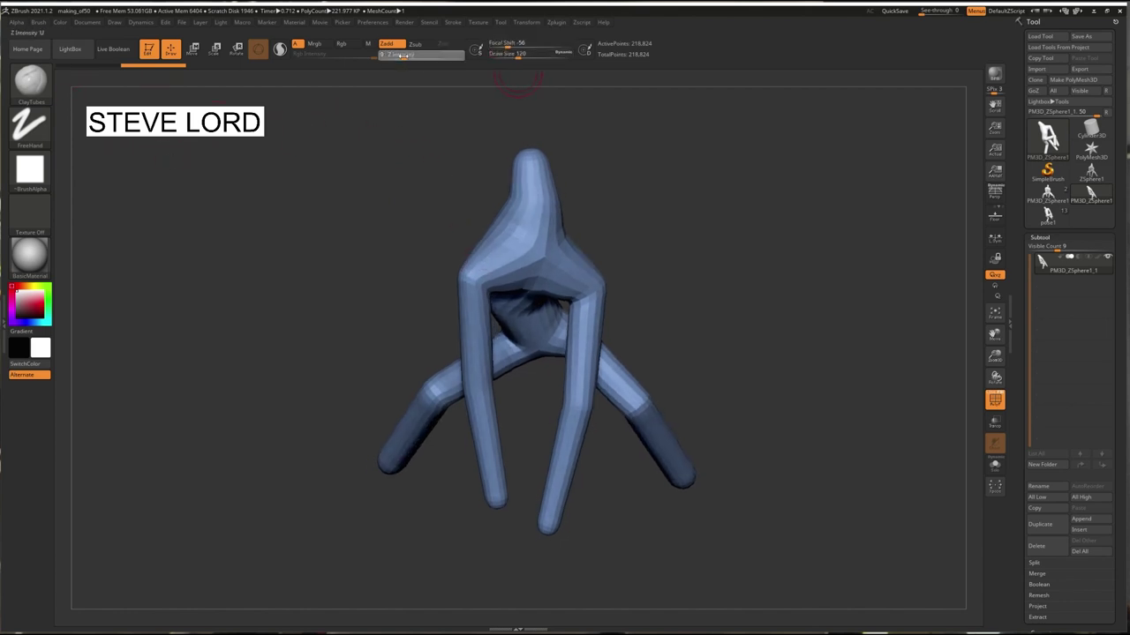
{"action": "left_click_drag", "start_coordinate": [442, 206], "coordinate": [474, 283]}
{"action": "left_click_drag", "start_coordinate": [479, 244], "coordinate": [457, 227]}
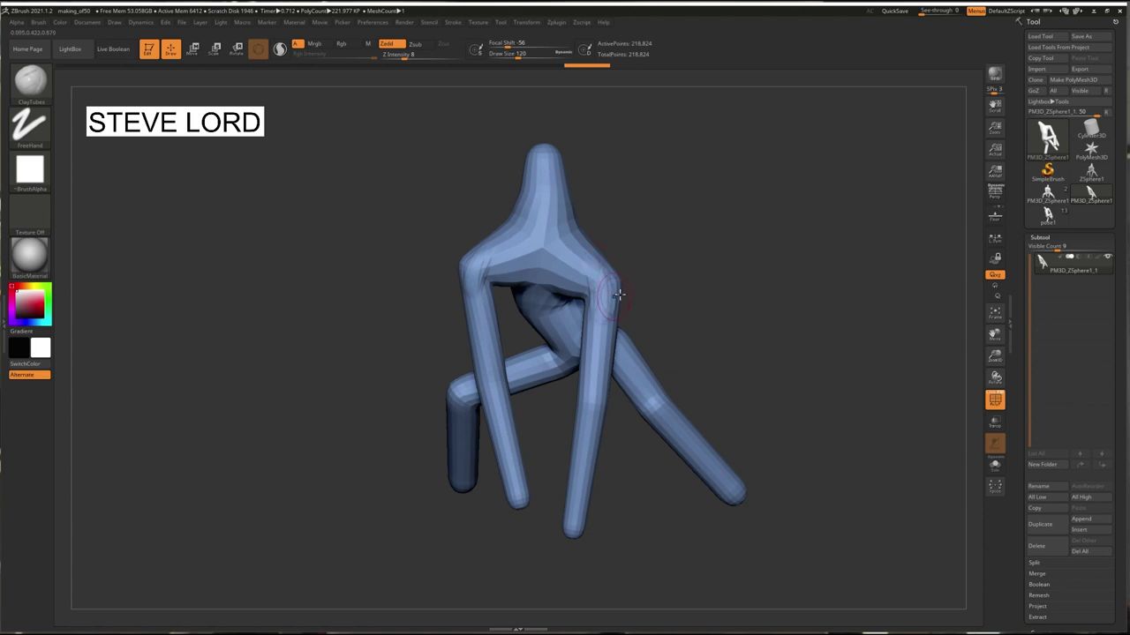
{"action": "left_click_drag", "start_coordinate": [937, 358], "coordinate": [880, 351], "text": "alt"}
{"action": "left_click_drag", "start_coordinate": [355, 206], "coordinate": [356, 178]}
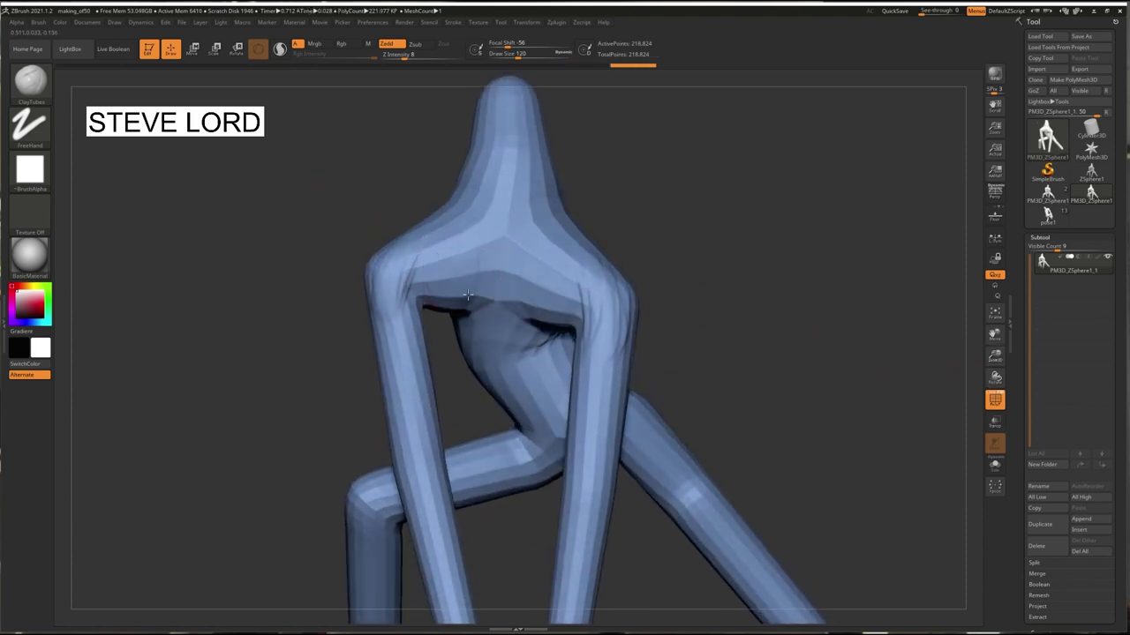
{"action": "left_click_drag", "start_coordinate": [343, 241], "coordinate": [474, 327]}
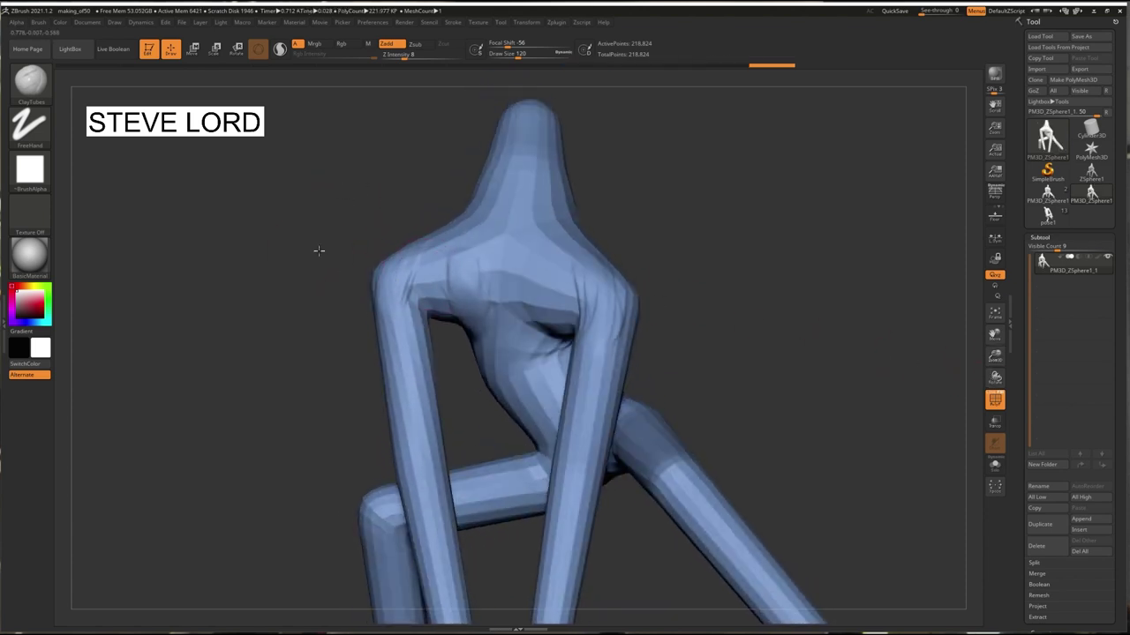
{"action": "left_click_drag", "start_coordinate": [319, 251], "coordinate": [399, 292]}
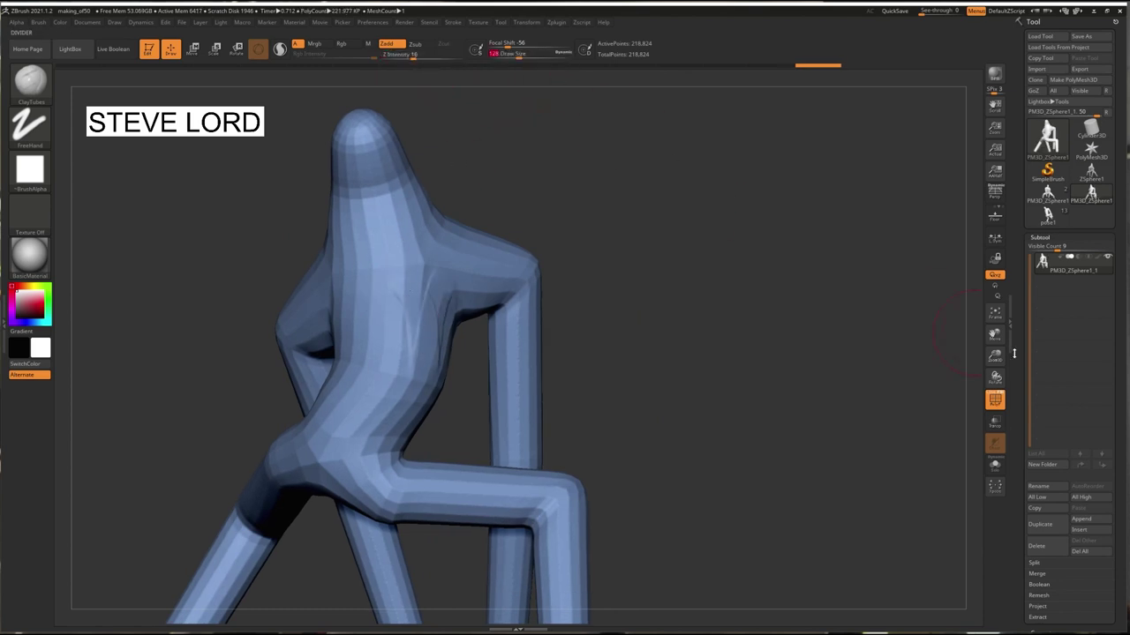
Bulk out the side of the ribcage and the back using Z Intensity 16 and draw size 268.
{"action": "left_click_drag", "start_coordinate": [995, 355], "coordinate": [1125, 255]}
{"action": "left_click_drag", "start_coordinate": [590, 212], "coordinate": [582, 267]}
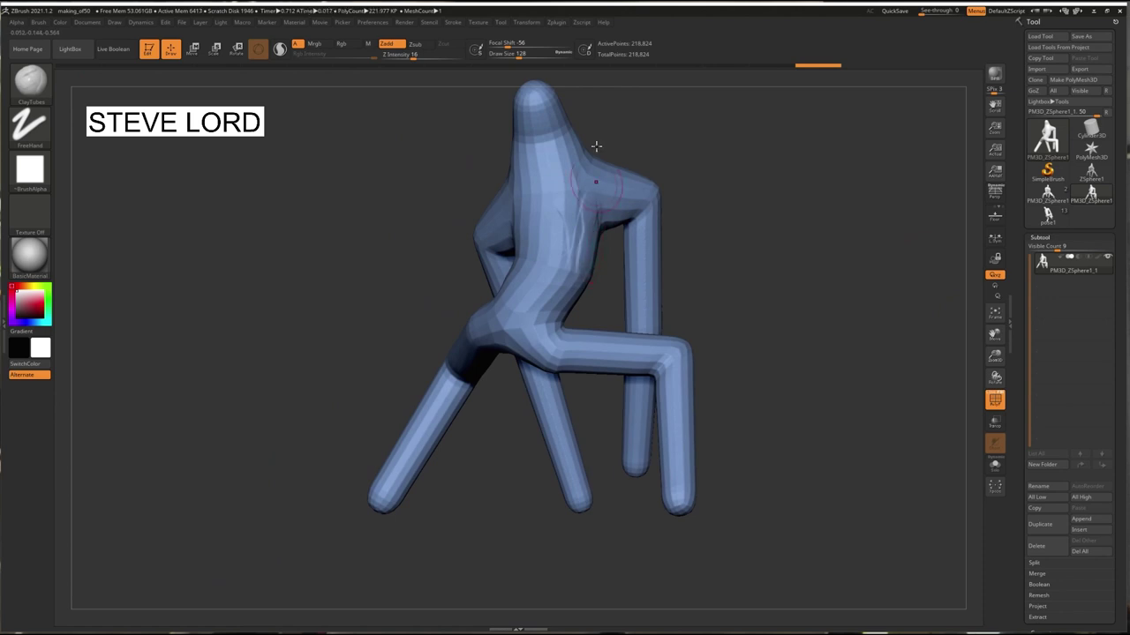
{"action": "left_click_drag", "start_coordinate": [554, 57], "coordinate": [567, 57]}
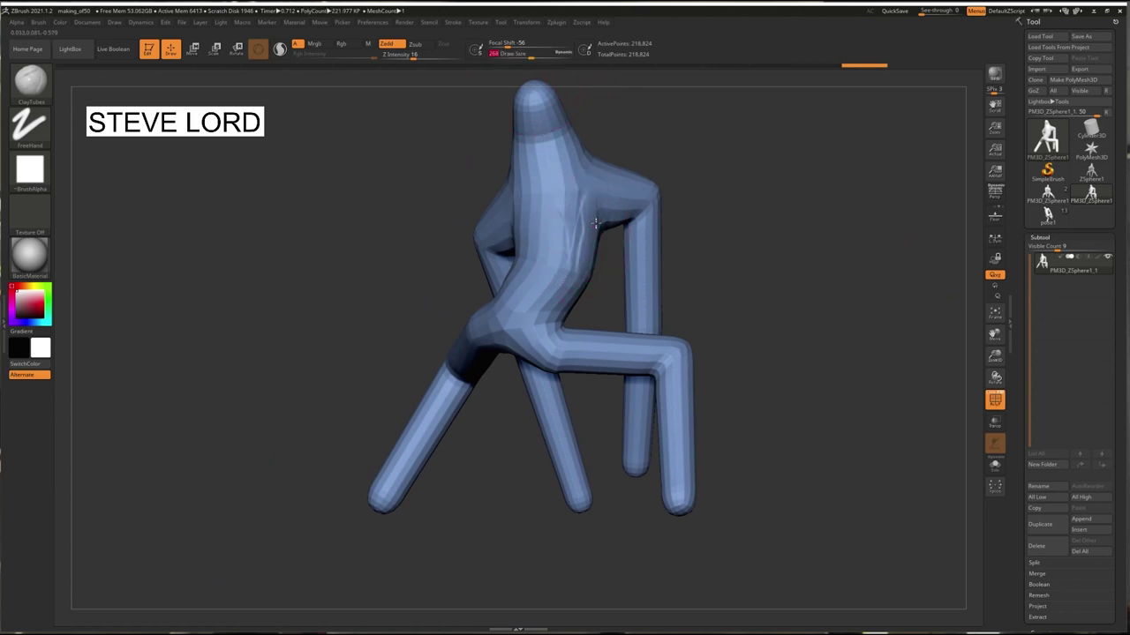
{"action": "left_click_drag", "start_coordinate": [582, 196], "coordinate": [593, 266]}
{"action": "mouse_move", "coordinate": [706, 212]}
{"action": "left_mouse_down"}
{"action": "mouse_move", "coordinate": [441, 185]}
{"action": "mouse_move", "coordinate": [438, 195]}
{"action": "left_mouse_up"}
{"action": "left_click_drag", "start_coordinate": [540, 212], "coordinate": [518, 261]}
{"action": "left_click_drag", "start_coordinate": [438, 199], "coordinate": [556, 205]}
{"action": "mouse_move", "coordinate": [574, 196]}
{"action": "left_mouse_down"}
{"action": "mouse_move", "coordinate": [561, 236]}
{"action": "mouse_move", "coordinate": [724, 247]}
{"action": "left_mouse_up"}
{"action": "mouse_move", "coordinate": [603, 208]}
{"action": "left_mouse_down"}
{"action": "mouse_move", "coordinate": [603, 237]}
{"action": "mouse_move", "coordinate": [661, 250]}
{"action": "mouse_move", "coordinate": [655, 268]}
{"action": "left_mouse_up"}
{"action": "right_click_drag", "start_coordinate": [653, 261], "coordinate": [472, 231]}
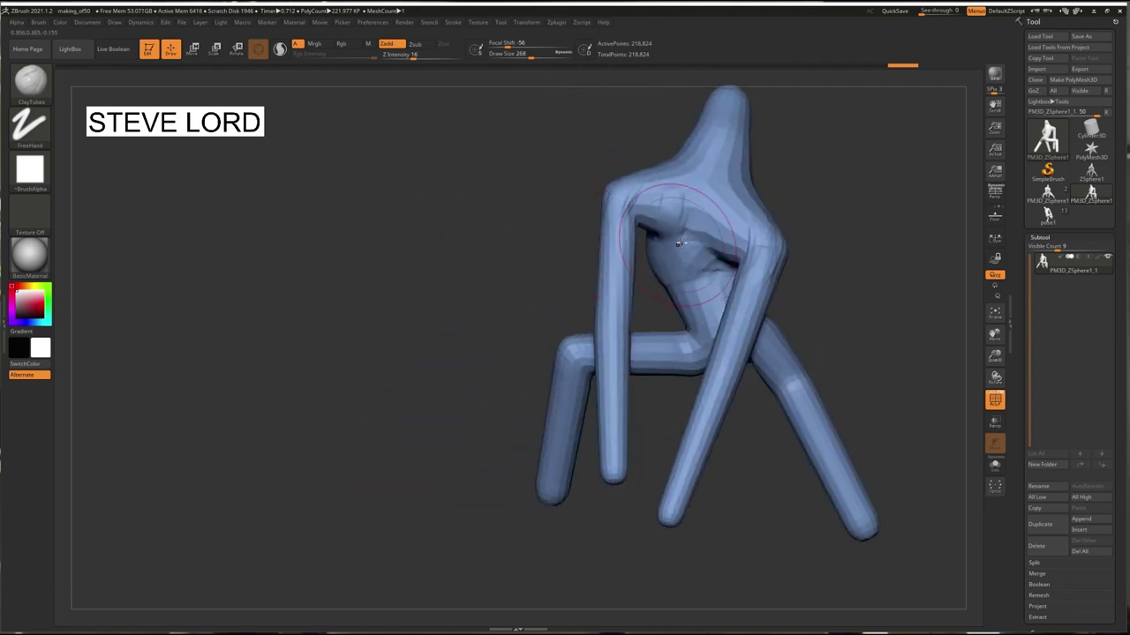
Add clay volume to the front and underside of the ribcage, shaping the chest above the waist.
{"action": "left_click_drag", "start_coordinate": [694, 205], "coordinate": [702, 263]}
{"action": "left_click_drag", "start_coordinate": [450, 220], "coordinate": [602, 224]}
{"action": "mouse_move", "coordinate": [649, 256]}
{"action": "left_mouse_down"}
{"action": "mouse_move", "coordinate": [648, 277]}
{"action": "mouse_move", "coordinate": [613, 269]}
{"action": "left_mouse_up"}
{"action": "left_click_drag", "start_coordinate": [574, 256], "coordinate": [446, 227]}
{"action": "left_click_drag", "start_coordinate": [694, 254], "coordinate": [708, 284]}
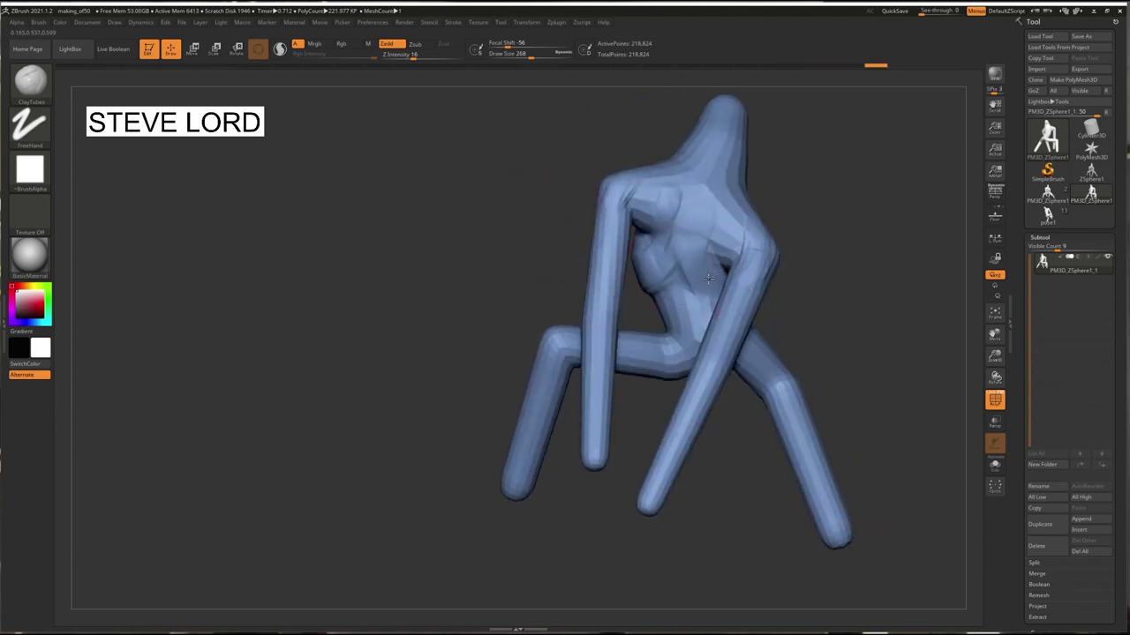
{"action": "left_click_drag", "start_coordinate": [682, 199], "coordinate": [657, 241]}
{"action": "mouse_move", "coordinate": [495, 173]}
{"action": "left_mouse_down"}
{"action": "mouse_move", "coordinate": [545, 176]}
{"action": "mouse_move", "coordinate": [544, 200]}
{"action": "mouse_move", "coordinate": [574, 212]}
{"action": "mouse_move", "coordinate": [559, 199]}
{"action": "left_mouse_up"}
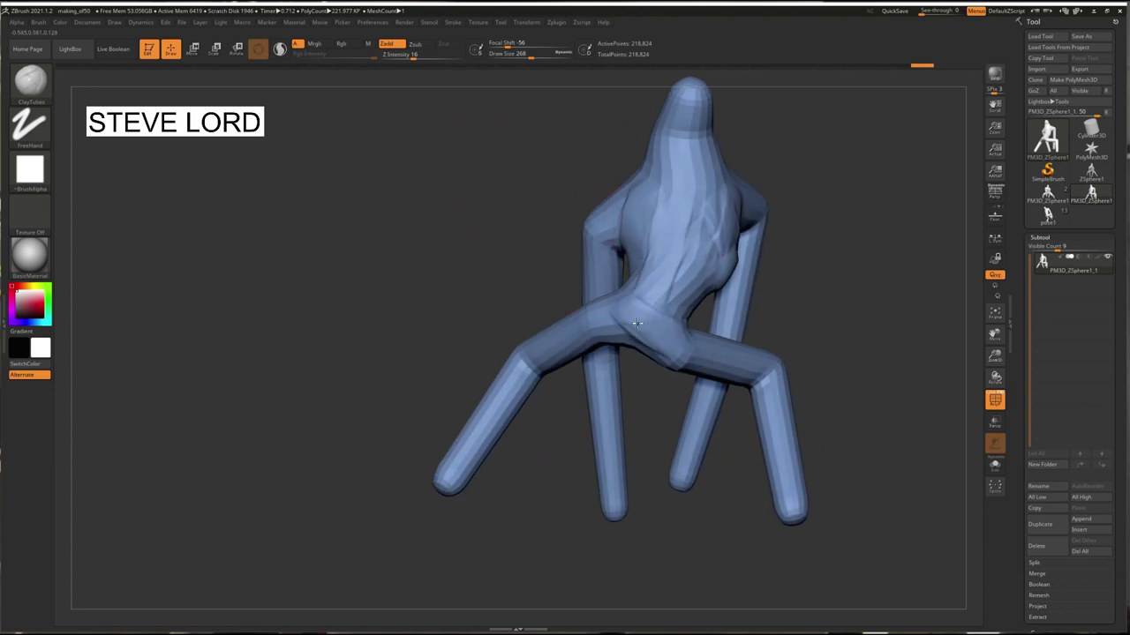
Build up the pelvis and the tops of both thighs with ClayTubes strokes from behind and in front.
{"action": "left_click_drag", "start_coordinate": [637, 323], "coordinate": [632, 339]}
{"action": "left_click_drag", "start_coordinate": [526, 309], "coordinate": [523, 244]}
{"action": "mouse_move", "coordinate": [648, 330]}
{"action": "left_mouse_down"}
{"action": "mouse_move", "coordinate": [634, 351]}
{"action": "mouse_move", "coordinate": [649, 350]}
{"action": "left_mouse_up"}
{"action": "left_click_drag", "start_coordinate": [508, 242], "coordinate": [502, 302]}
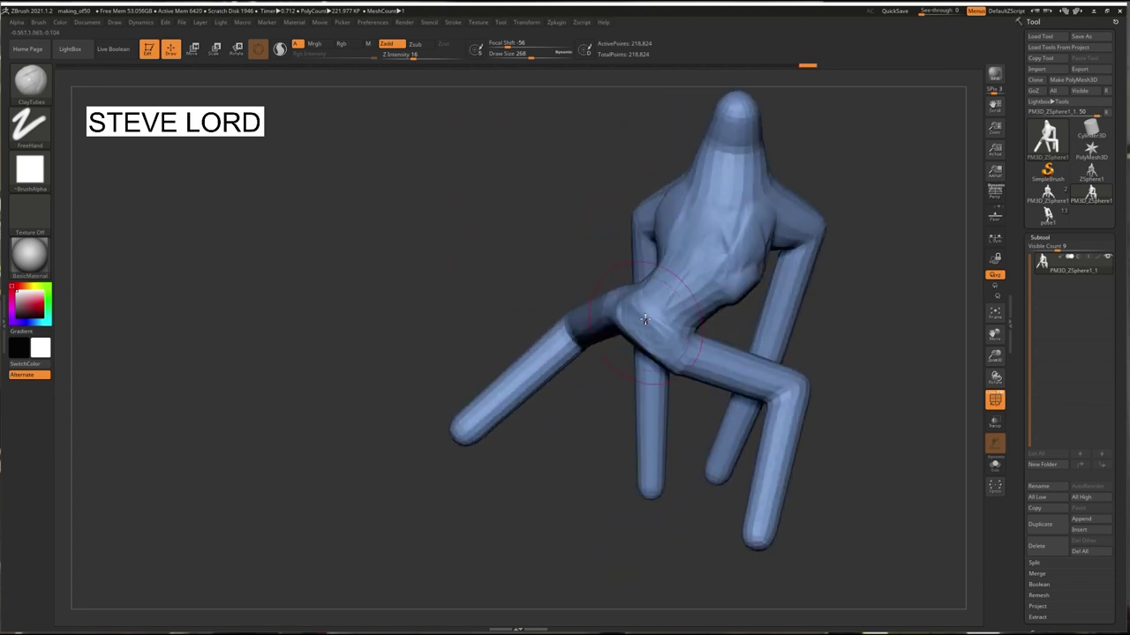
{"action": "left_click_drag", "start_coordinate": [583, 292], "coordinate": [530, 277]}
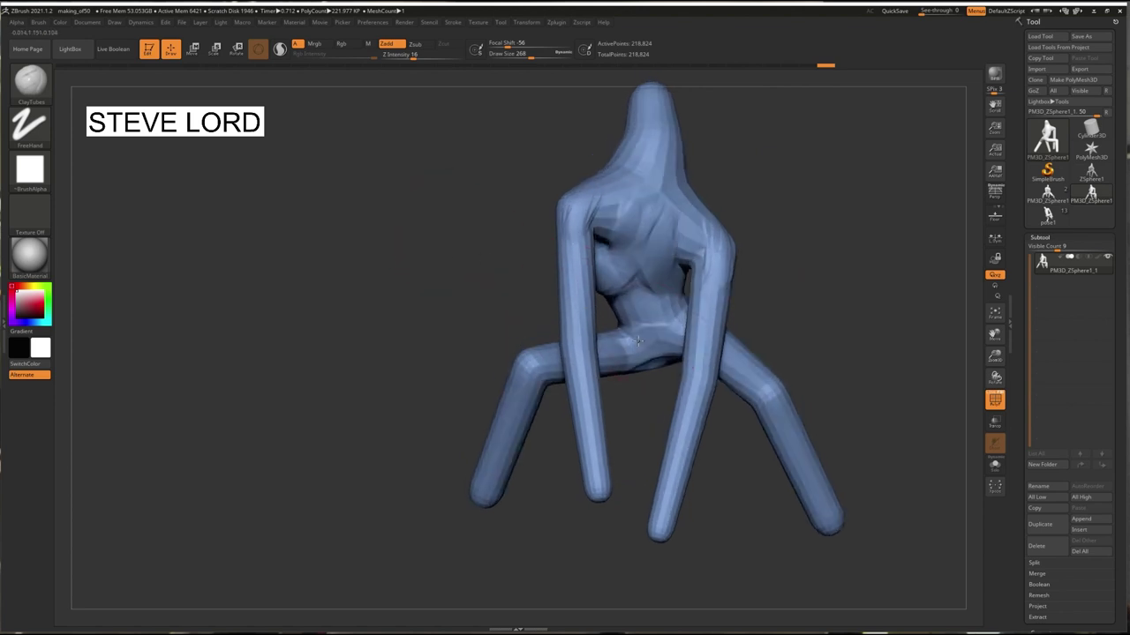
{"action": "left_click_drag", "start_coordinate": [639, 341], "coordinate": [639, 346]}
{"action": "left_click_drag", "start_coordinate": [504, 211], "coordinate": [627, 255]}
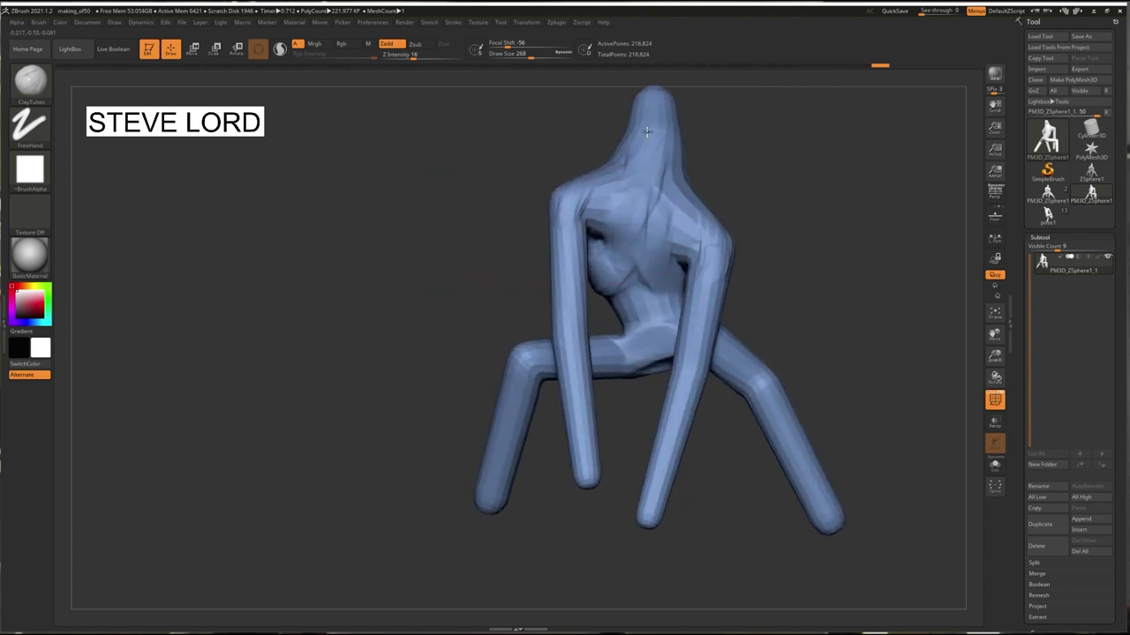
Add clay strokes to the neck and fill out the hips and buttocks around the leg joints.
{"action": "left_click_drag", "start_coordinate": [573, 139], "coordinate": [609, 208]}
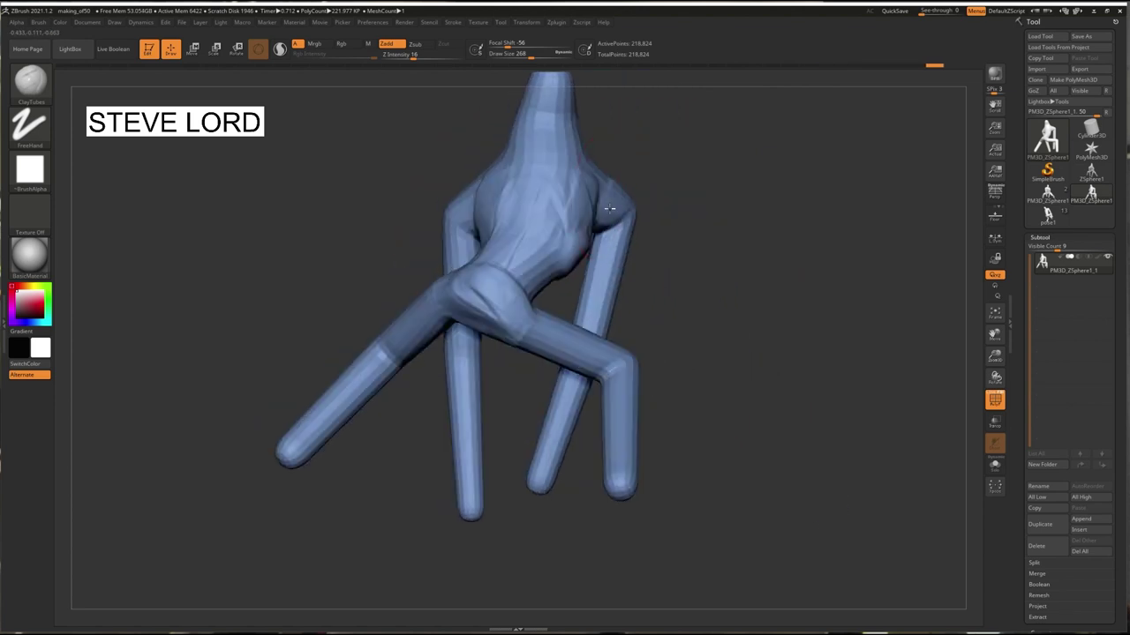
{"action": "mouse_move", "coordinate": [423, 187]}
{"action": "left_mouse_down"}
{"action": "mouse_move", "coordinate": [424, 247]}
{"action": "mouse_move", "coordinate": [296, 188]}
{"action": "mouse_move", "coordinate": [318, 227]}
{"action": "mouse_move", "coordinate": [425, 241]}
{"action": "left_mouse_up"}
{"action": "right_click_drag", "start_coordinate": [424, 241], "coordinate": [355, 275]}
{"action": "left_click_drag", "start_coordinate": [355, 279], "coordinate": [371, 318]}
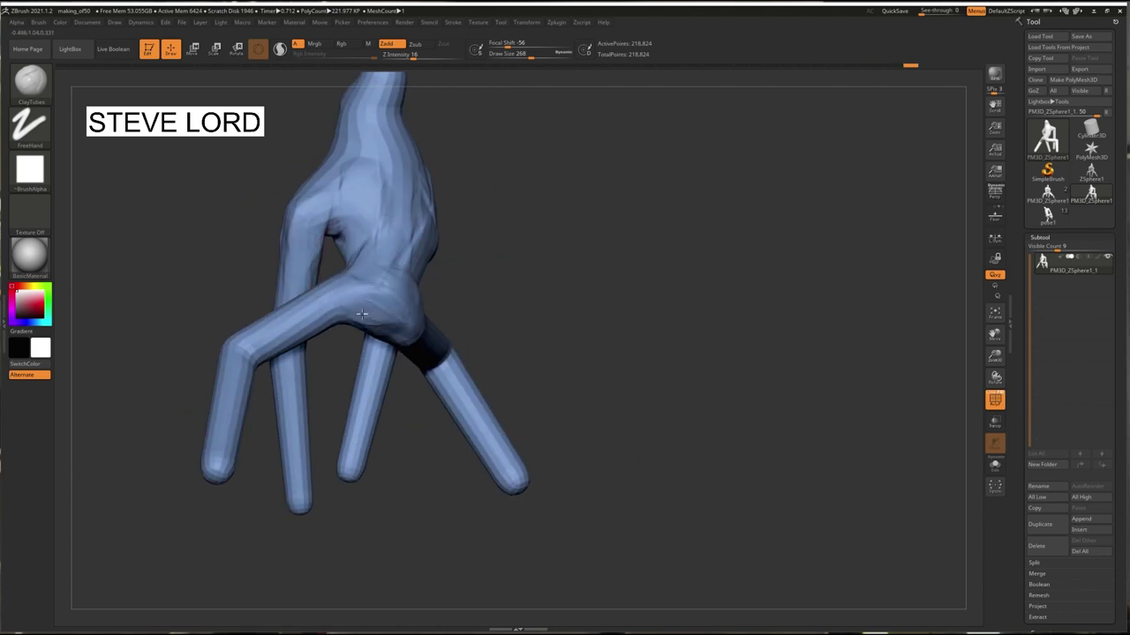
{"action": "right_click_drag", "start_coordinate": [362, 322], "coordinate": [448, 308]}
{"action": "mouse_move", "coordinate": [449, 309]}
{"action": "left_mouse_down"}
{"action": "mouse_move", "coordinate": [375, 283]}
{"action": "mouse_move", "coordinate": [476, 280]}
{"action": "mouse_move", "coordinate": [388, 280]}
{"action": "left_mouse_up"}
Continue building mass on the upper torso, shaping the neck and shoulder transition.
{"action": "left_click_drag", "start_coordinate": [446, 172], "coordinate": [402, 231]}
{"action": "left_click_drag", "start_coordinate": [310, 189], "coordinate": [221, 192]}
{"action": "left_click_drag", "start_coordinate": [395, 148], "coordinate": [357, 216]}
{"action": "mouse_move", "coordinate": [260, 180]}
{"action": "left_mouse_down"}
{"action": "mouse_move", "coordinate": [479, 181]}
{"action": "mouse_move", "coordinate": [519, 245]}
{"action": "mouse_move", "coordinate": [338, 189]}
{"action": "mouse_move", "coordinate": [373, 194]}
{"action": "mouse_move", "coordinate": [321, 167]}
{"action": "left_mouse_up"}
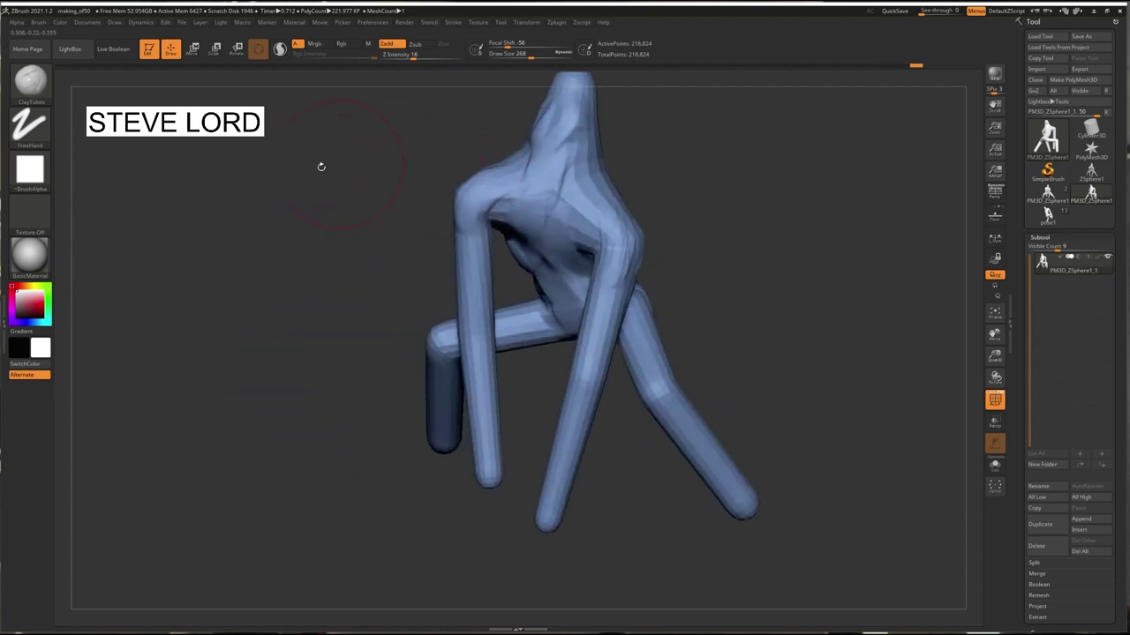
Set ClayTubes to Zsub and carve into the neck and throat below the head, undoing the last strokes.
{"action": "left_click", "coordinate": [415, 45]}
{"action": "left_click_drag", "start_coordinate": [459, 132], "coordinate": [656, 250]}
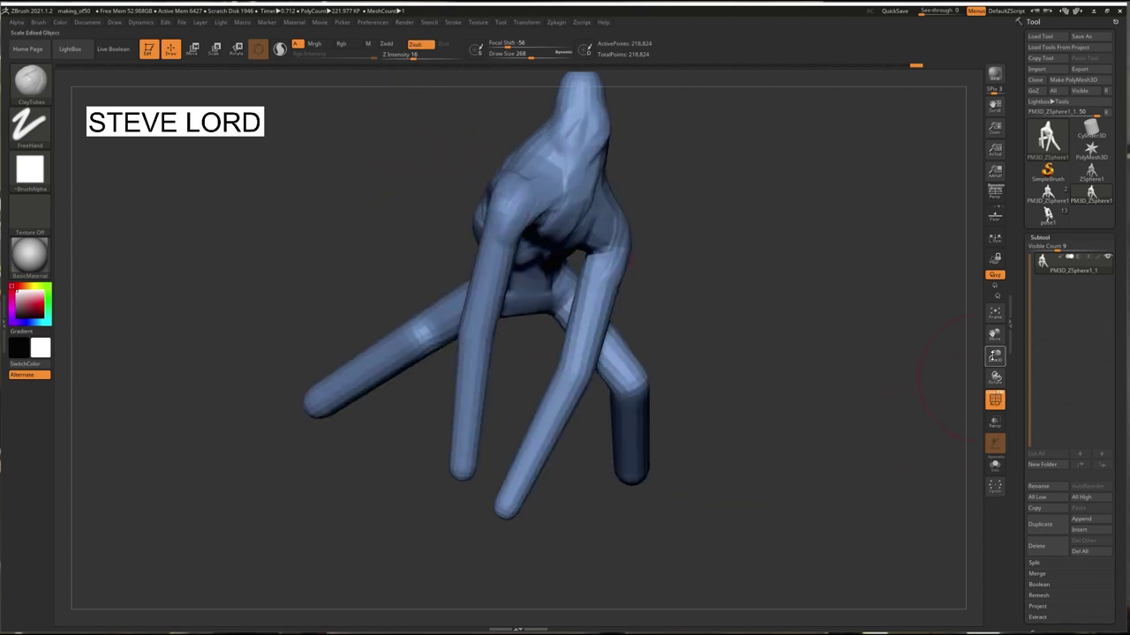
{"action": "left_click_drag", "start_coordinate": [995, 356], "coordinate": [918, 350]}
{"action": "left_click_drag", "start_coordinate": [579, 244], "coordinate": [578, 231]}
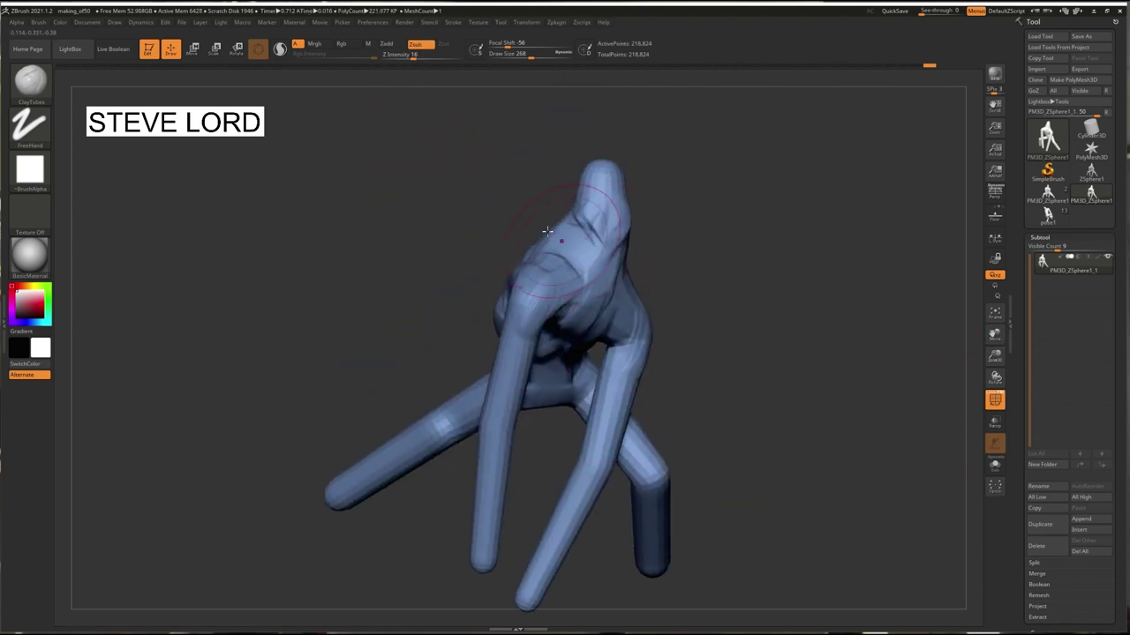
{"action": "left_click_drag", "start_coordinate": [525, 193], "coordinate": [497, 152]}
{"action": "left_click_drag", "start_coordinate": [625, 233], "coordinate": [592, 252]}
{"action": "key", "text": "ctrl+z"}
{"action": "key", "text": "ctrl+z"}
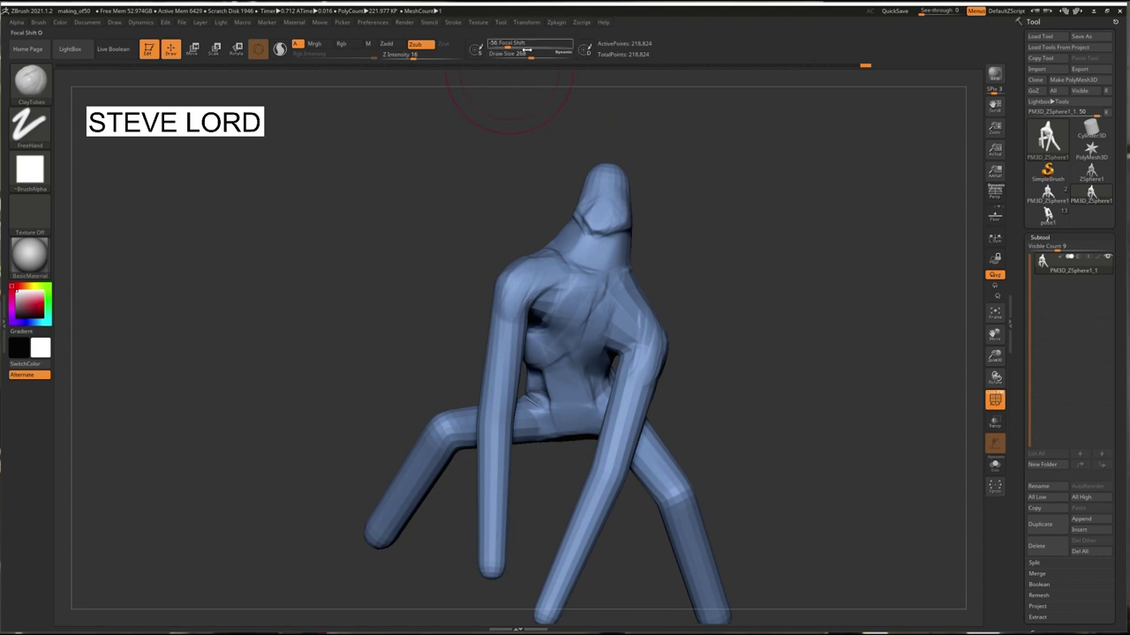
Set Draw Size to 167 and carve clay away around the neck to separate the head and jaw from it.
{"action": "left_click_drag", "start_coordinate": [530, 55], "coordinate": [521, 55]}
{"action": "left_click_drag", "start_coordinate": [527, 117], "coordinate": [484, 121]}
{"action": "left_click_drag", "start_coordinate": [595, 251], "coordinate": [623, 255]}
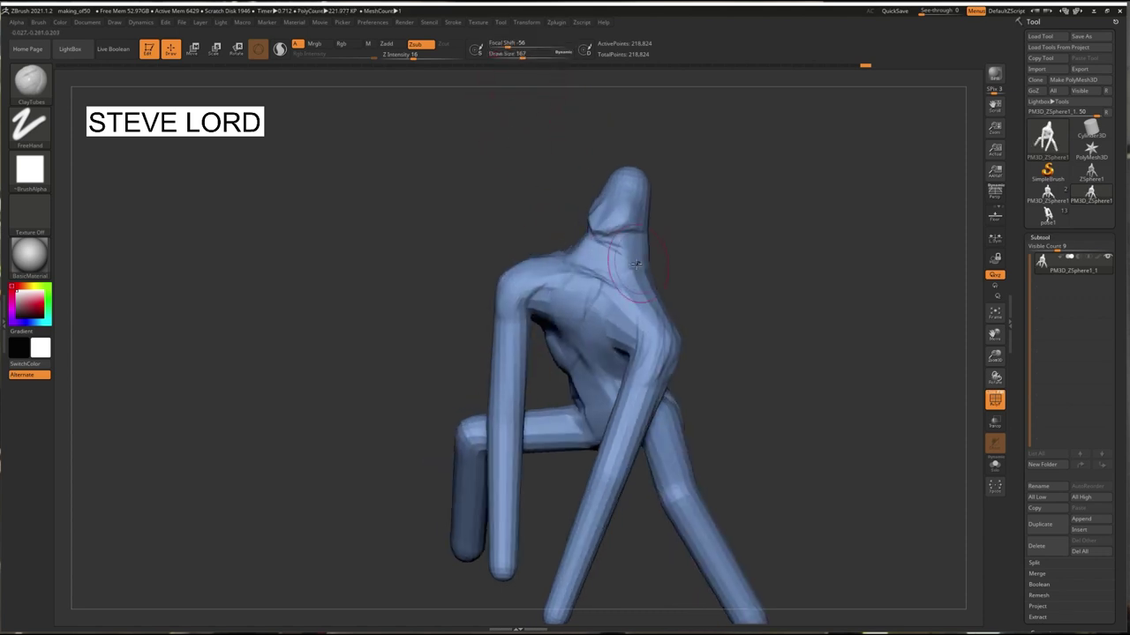
{"action": "left_click_drag", "start_coordinate": [537, 210], "coordinate": [484, 212]}
{"action": "mouse_move", "coordinate": [646, 256]}
{"action": "left_mouse_down"}
{"action": "mouse_move", "coordinate": [643, 226]}
{"action": "mouse_move", "coordinate": [628, 240]}
{"action": "left_mouse_up"}
{"action": "mouse_move", "coordinate": [600, 277]}
{"action": "left_mouse_down"}
{"action": "mouse_move", "coordinate": [579, 269]}
{"action": "mouse_move", "coordinate": [556, 226]}
{"action": "mouse_move", "coordinate": [504, 225]}
{"action": "mouse_move", "coordinate": [449, 192]}
{"action": "mouse_move", "coordinate": [528, 240]}
{"action": "mouse_move", "coordinate": [510, 254]}
{"action": "left_mouse_up"}
{"action": "mouse_move", "coordinate": [431, 208]}
{"action": "left_mouse_down"}
{"action": "mouse_move", "coordinate": [472, 208]}
{"action": "mouse_move", "coordinate": [393, 171]}
{"action": "mouse_move", "coordinate": [555, 230]}
{"action": "mouse_move", "coordinate": [500, 207]}
{"action": "left_mouse_up"}
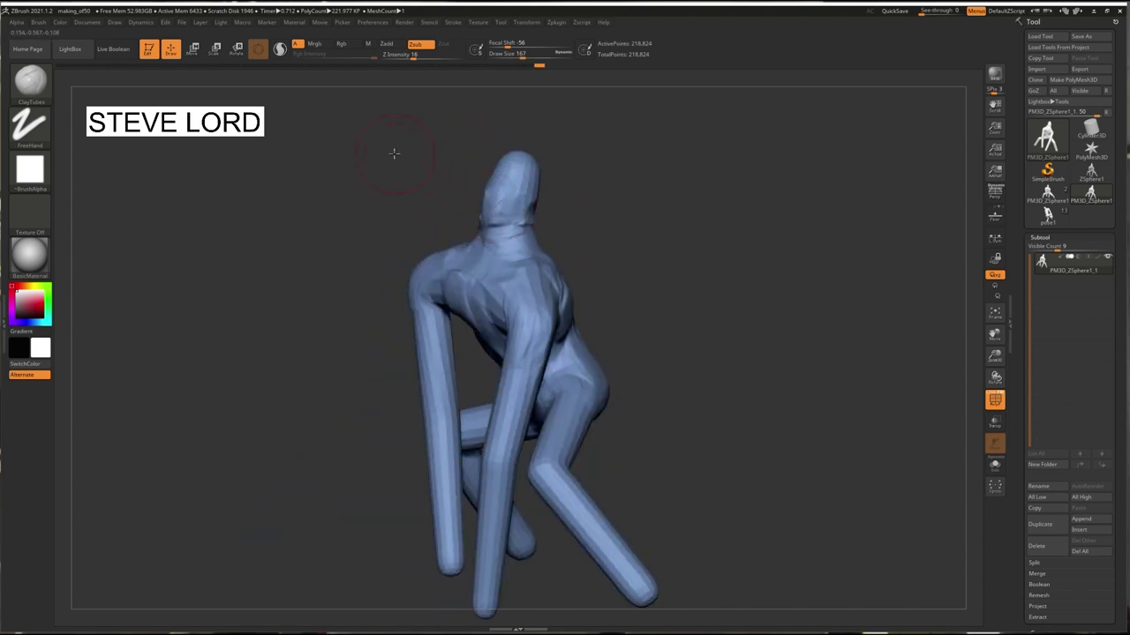
Return ClayTubes to Zadd and build up the head and face from several angles.
{"action": "left_click_drag", "start_coordinate": [394, 153], "coordinate": [388, 93]}
{"action": "left_click", "coordinate": [385, 44]}
{"action": "left_click_drag", "start_coordinate": [995, 359], "coordinate": [994, 371]}
{"action": "left_click_drag", "start_coordinate": [415, 171], "coordinate": [450, 177]}
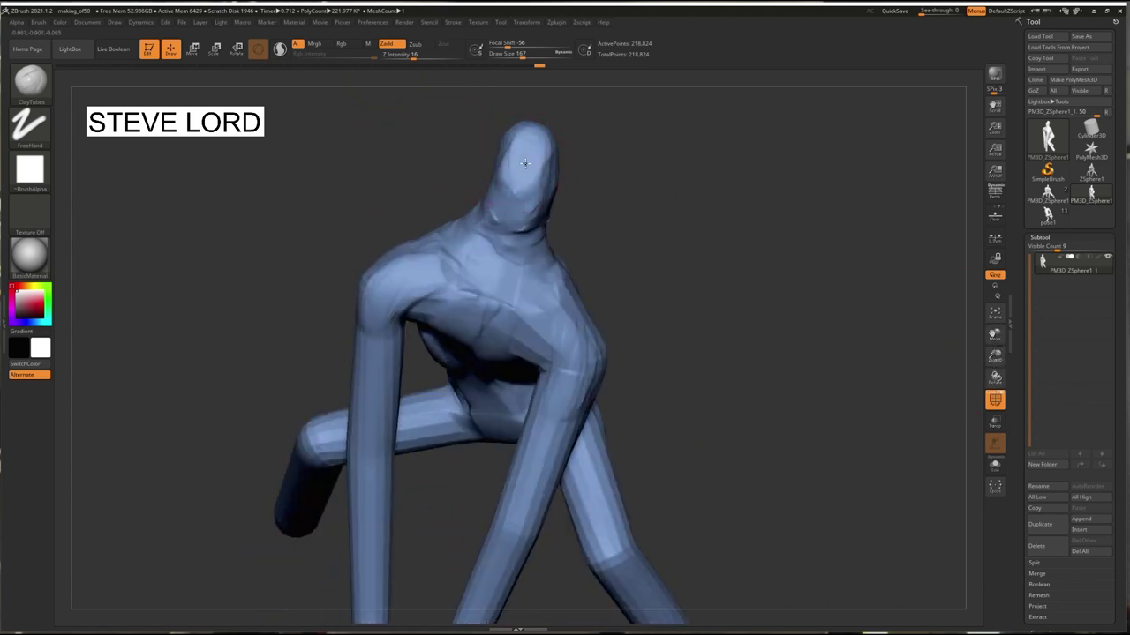
{"action": "left_click_drag", "start_coordinate": [527, 150], "coordinate": [546, 177]}
{"action": "left_click_drag", "start_coordinate": [578, 157], "coordinate": [415, 159]}
{"action": "left_click_drag", "start_coordinate": [505, 143], "coordinate": [507, 181]}
{"action": "mouse_move", "coordinate": [453, 151]}
{"action": "left_mouse_down"}
{"action": "mouse_move", "coordinate": [379, 141]}
{"action": "mouse_move", "coordinate": [446, 169]}
{"action": "left_mouse_up"}
{"action": "left_click_drag", "start_coordinate": [313, 147], "coordinate": [392, 173]}
Add ClayTubes strokes to the chest and the tops of both arms to start the pectorals and shoulders.
{"action": "left_click_drag", "start_coordinate": [429, 288], "coordinate": [406, 314]}
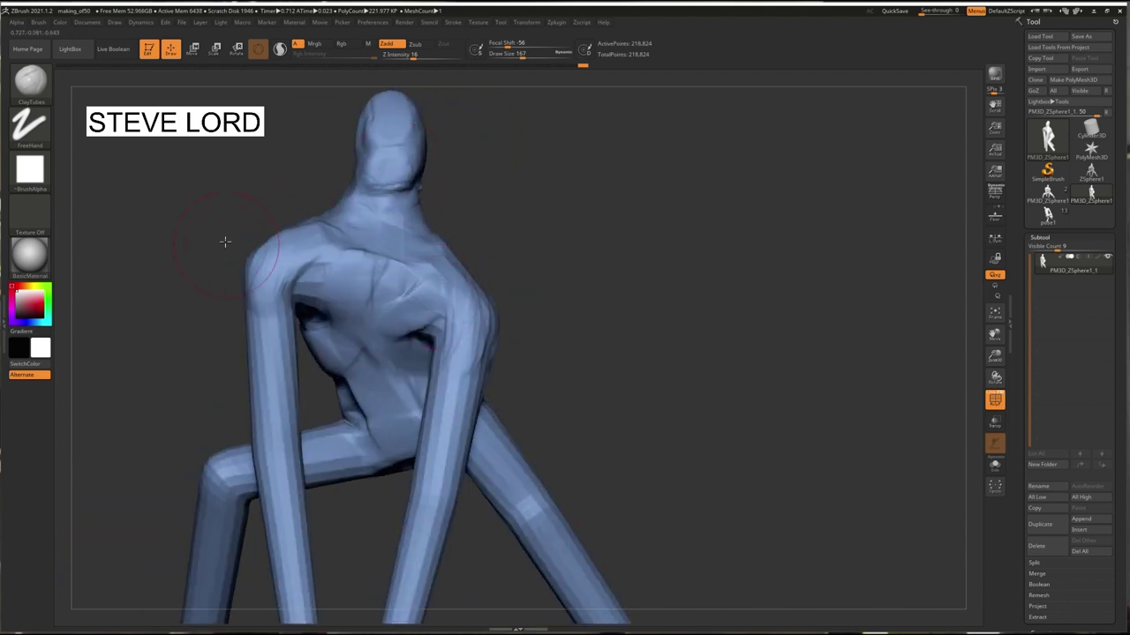
{"action": "left_click_drag", "start_coordinate": [225, 242], "coordinate": [231, 251]}
{"action": "left_click_drag", "start_coordinate": [334, 270], "coordinate": [327, 322]}
{"action": "left_click_drag", "start_coordinate": [212, 256], "coordinate": [221, 250]}
{"action": "mouse_move", "coordinate": [270, 375]}
{"action": "left_mouse_down"}
{"action": "mouse_move", "coordinate": [267, 345]}
{"action": "mouse_move", "coordinate": [290, 291]}
{"action": "left_mouse_up"}
{"action": "mouse_move", "coordinate": [265, 264]}
{"action": "left_mouse_down"}
{"action": "mouse_move", "coordinate": [280, 296]}
{"action": "mouse_move", "coordinate": [297, 298]}
{"action": "left_mouse_up"}
{"action": "mouse_move", "coordinate": [210, 291]}
{"action": "left_mouse_down"}
{"action": "mouse_move", "coordinate": [304, 265]}
{"action": "mouse_move", "coordinate": [240, 281]}
{"action": "mouse_move", "coordinate": [220, 300]}
{"action": "left_mouse_up"}
{"action": "left_click_drag", "start_coordinate": [371, 291], "coordinate": [261, 301]}
{"action": "left_click_drag", "start_coordinate": [406, 298], "coordinate": [394, 351]}
{"action": "mouse_move", "coordinate": [529, 318]}
{"action": "left_mouse_down"}
{"action": "mouse_move", "coordinate": [429, 320]}
{"action": "mouse_move", "coordinate": [424, 375]}
{"action": "left_mouse_up"}
{"action": "left_click_drag", "start_coordinate": [434, 307], "coordinate": [440, 333]}
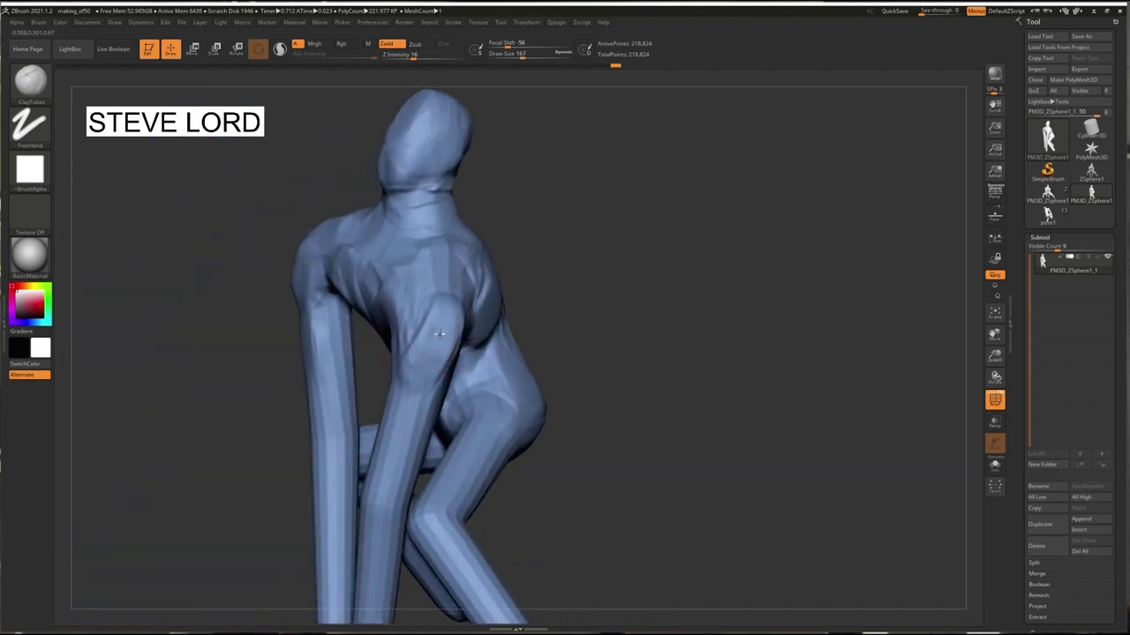
Round out the deltoid at the top of the arm and blend the shoulder into the upper chest.
{"action": "mouse_move", "coordinate": [574, 331]}
{"action": "left_mouse_down"}
{"action": "mouse_move", "coordinate": [477, 327]}
{"action": "mouse_move", "coordinate": [505, 358]}
{"action": "left_mouse_up"}
{"action": "left_click_drag", "start_coordinate": [490, 340], "coordinate": [477, 372]}
{"action": "left_click_drag", "start_coordinate": [486, 290], "coordinate": [476, 349]}
{"action": "left_click_drag", "start_coordinate": [366, 272], "coordinate": [503, 264]}
{"action": "left_click_drag", "start_coordinate": [446, 265], "coordinate": [432, 240]}
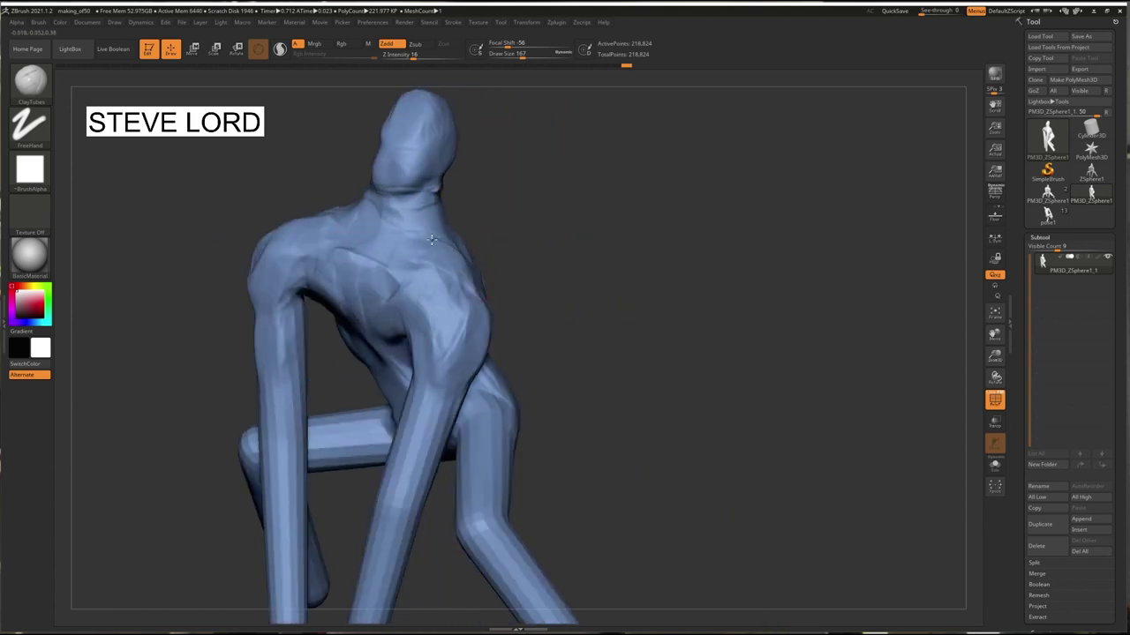
Add more clay to the front of the torso, shaping the chest and the lower edge of the ribcage.
{"action": "mouse_move", "coordinate": [432, 239]}
{"action": "right_mouse_down"}
{"action": "mouse_move", "coordinate": [275, 186]}
{"action": "mouse_move", "coordinate": [314, 166]}
{"action": "right_mouse_up"}
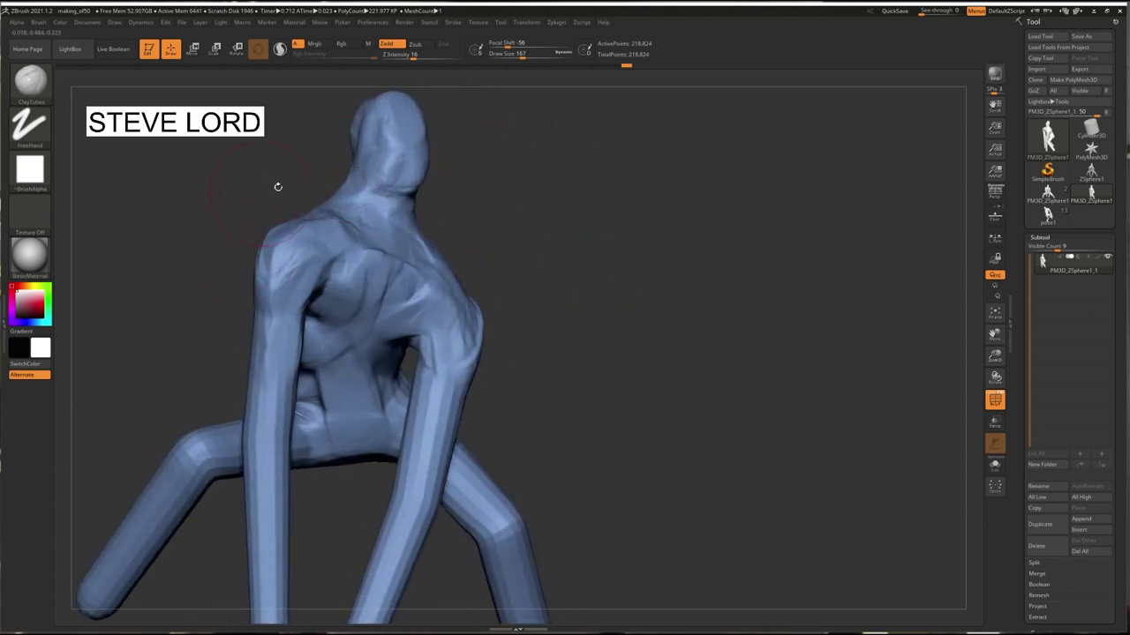
{"action": "left_click_drag", "start_coordinate": [521, 273], "coordinate": [496, 253]}
{"action": "left_click_drag", "start_coordinate": [212, 222], "coordinate": [287, 207]}
{"action": "mouse_move", "coordinate": [335, 325]}
{"action": "left_mouse_down"}
{"action": "mouse_move", "coordinate": [319, 354]}
{"action": "mouse_move", "coordinate": [344, 335]}
{"action": "mouse_move", "coordinate": [378, 357]}
{"action": "mouse_move", "coordinate": [344, 370]}
{"action": "left_mouse_up"}
{"action": "left_click_drag", "start_coordinate": [169, 229], "coordinate": [162, 252]}
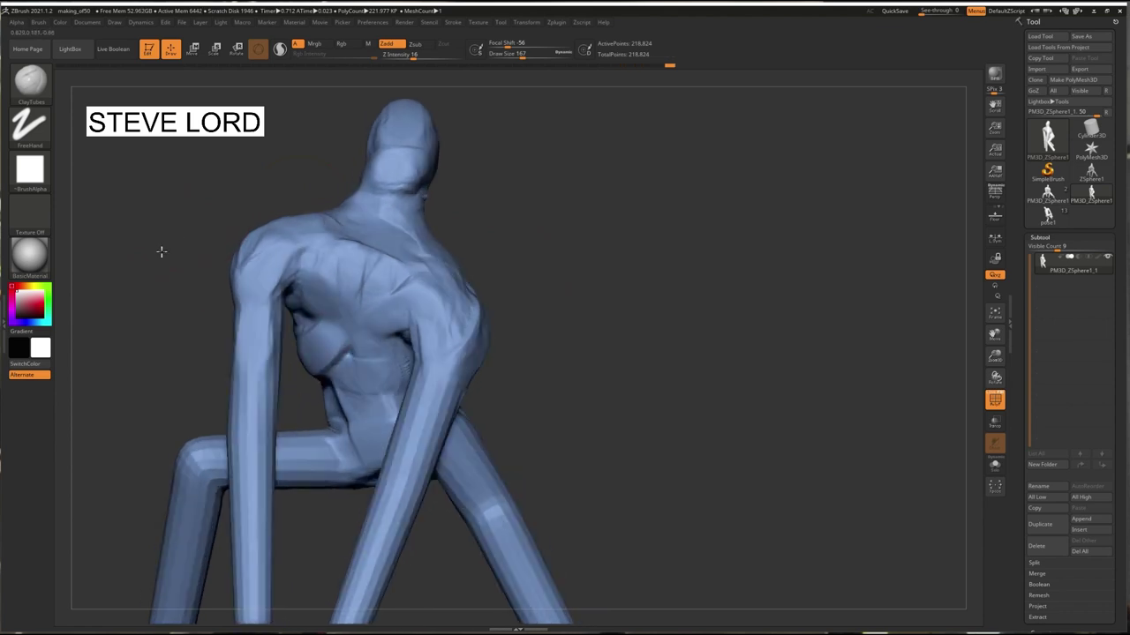
{"action": "right_click_drag", "start_coordinate": [161, 252], "coordinate": [207, 230]}
Choose the Standard brush with the FreeHand stroke and Alpha 47.
{"action": "left_click", "coordinate": [31, 85]}
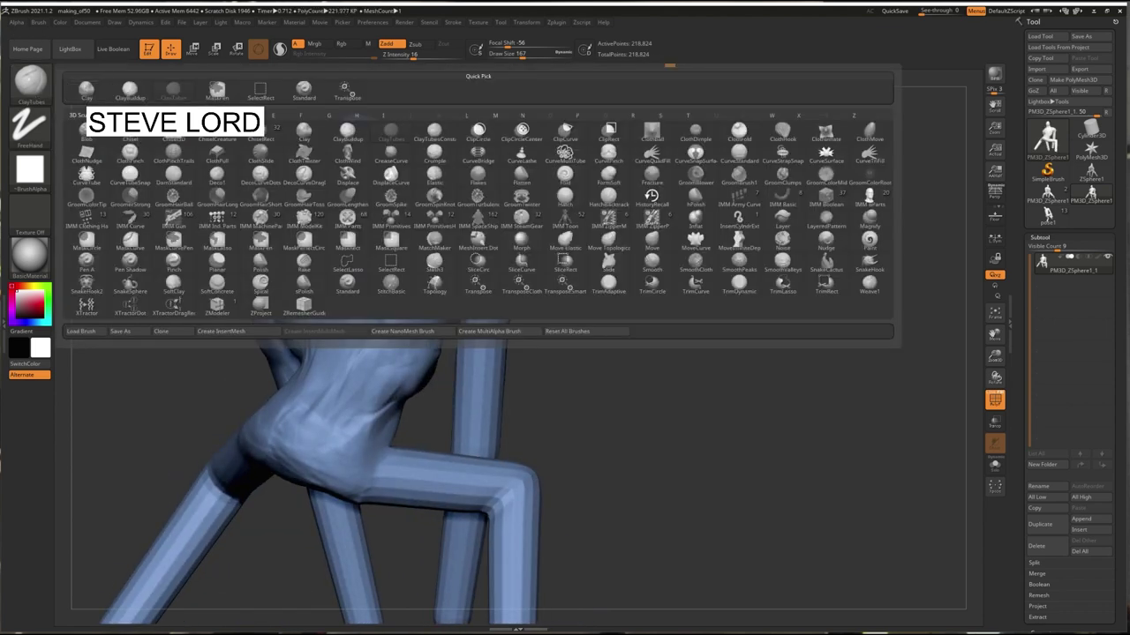
{"action": "left_click", "coordinate": [304, 89]}
{"action": "left_click", "coordinate": [31, 128]}
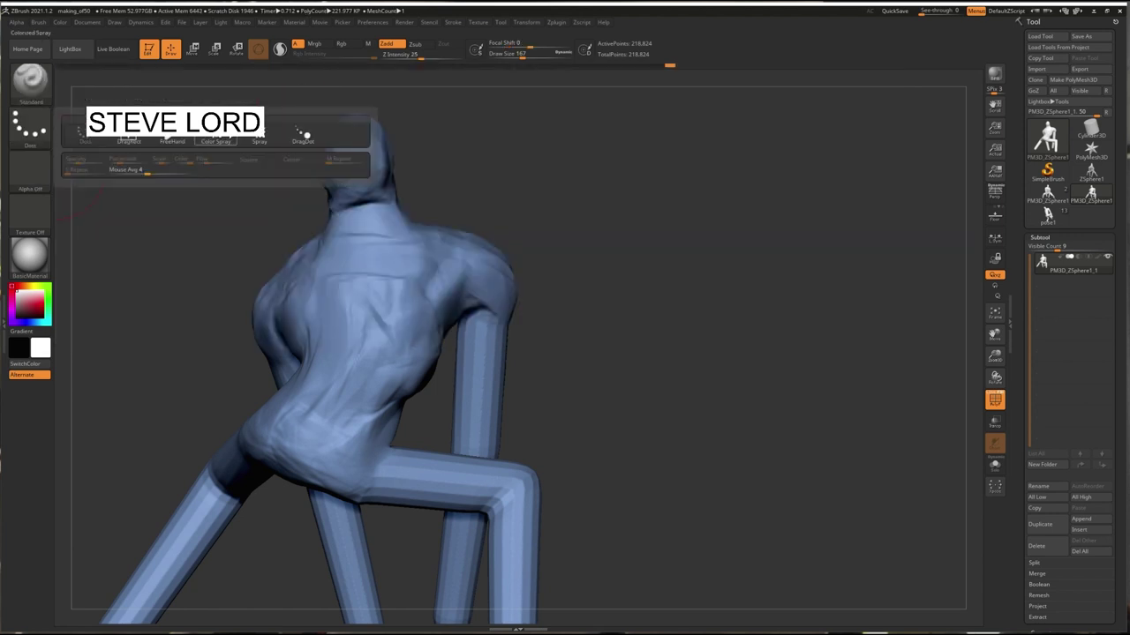
{"action": "left_click", "coordinate": [172, 138]}
{"action": "left_click", "coordinate": [31, 170]}
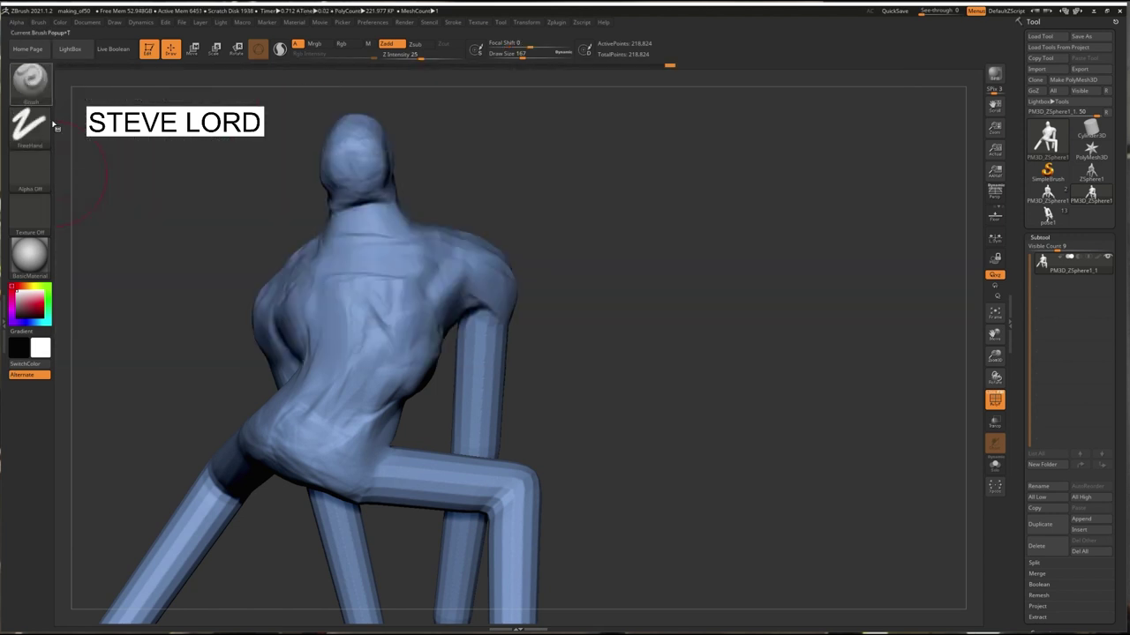
{"action": "left_click", "coordinate": [17, 168]}
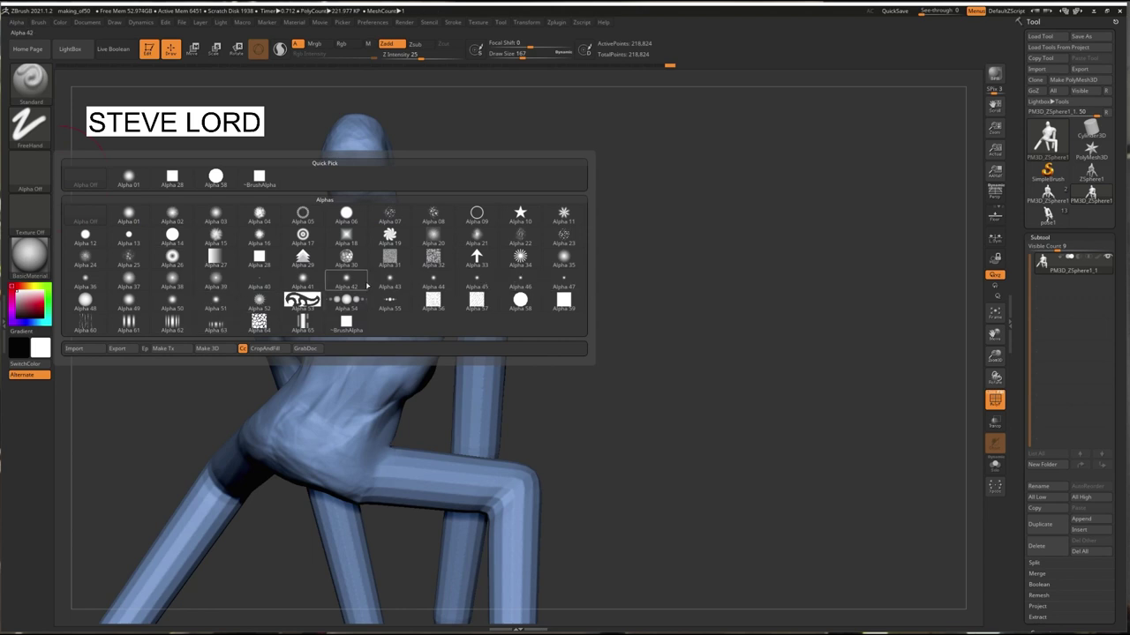
{"action": "left_click", "coordinate": [561, 280]}
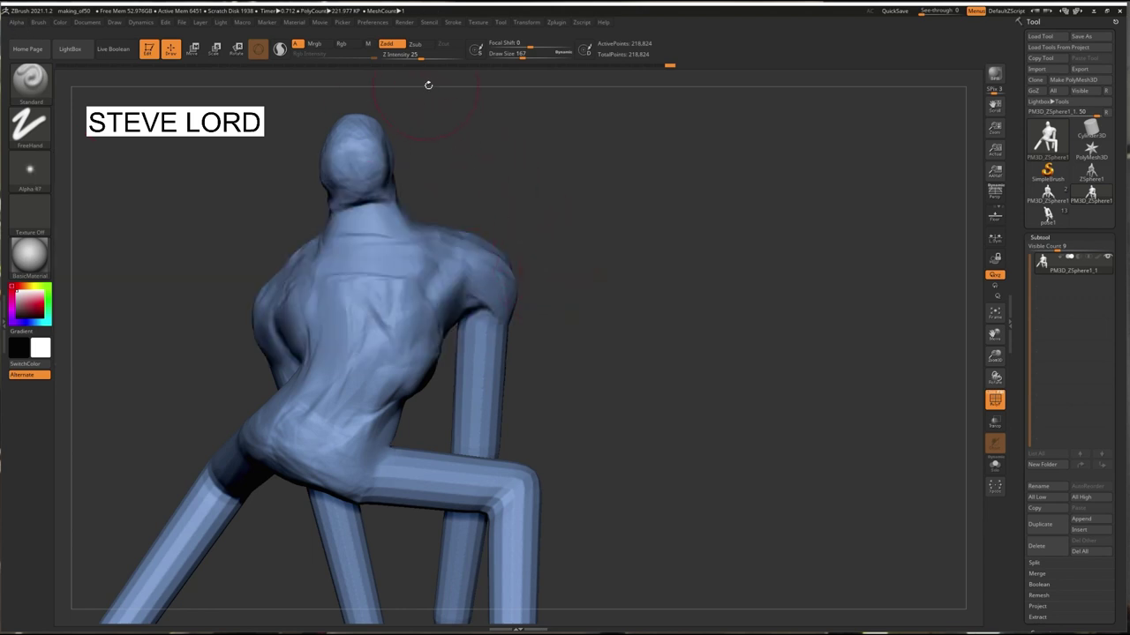
Configure the Standard brush for Zsub with Draw Size 65 and a slightly lower LazyStep.
{"action": "left_click_drag", "start_coordinate": [513, 59], "coordinate": [510, 59]}
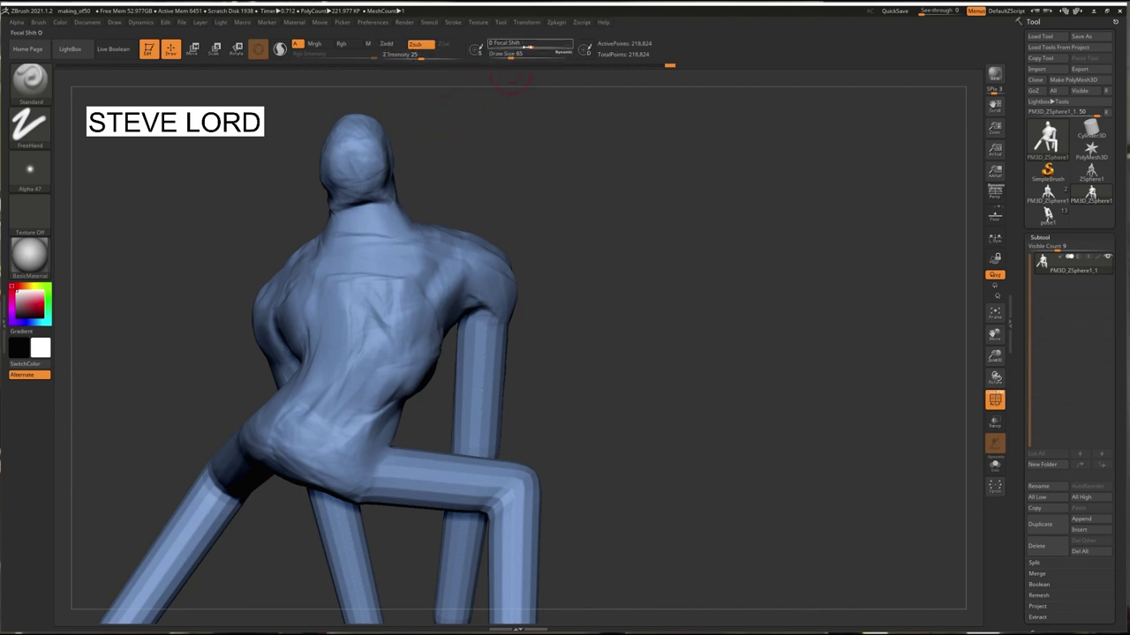
{"action": "left_click", "coordinate": [453, 24]}
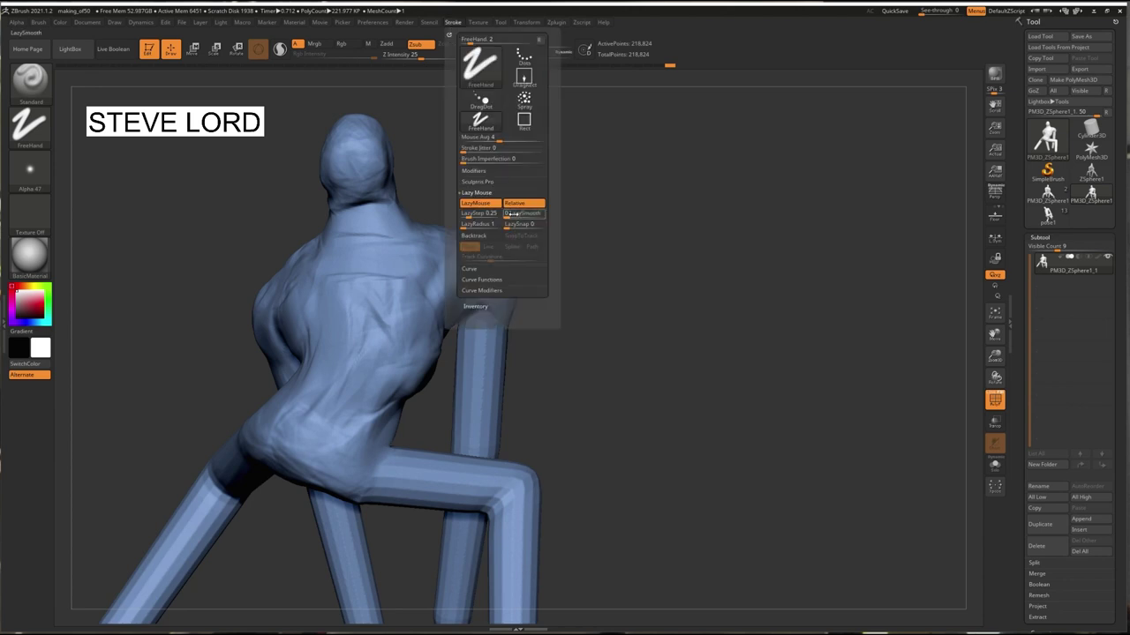
{"action": "left_click_drag", "start_coordinate": [468, 215], "coordinate": [464, 214]}
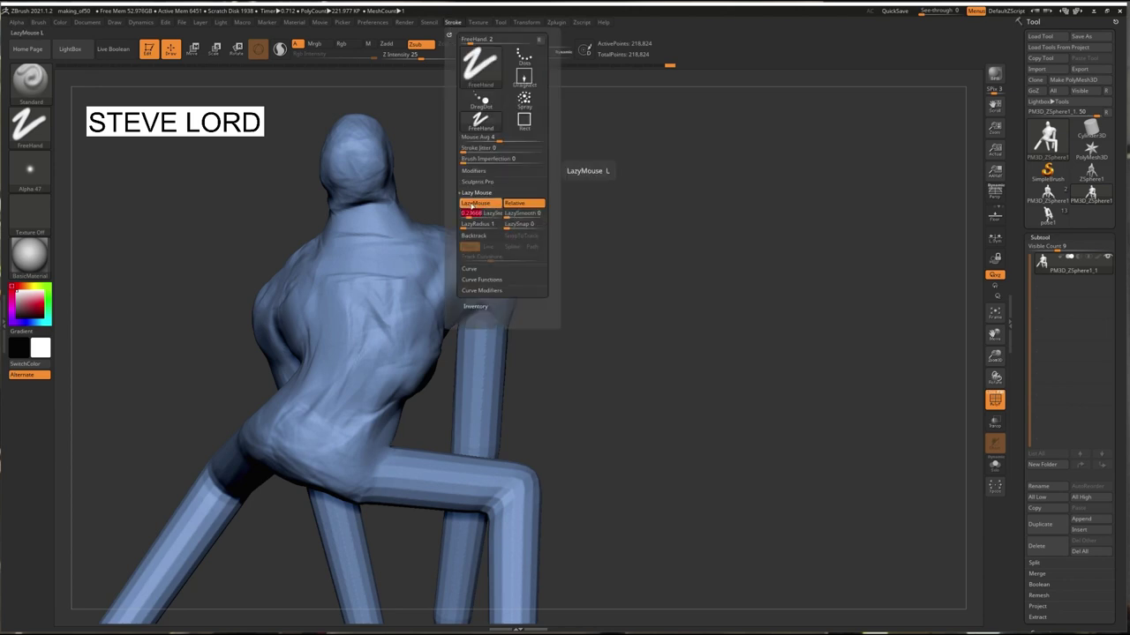
{"action": "left_click", "coordinate": [473, 170]}
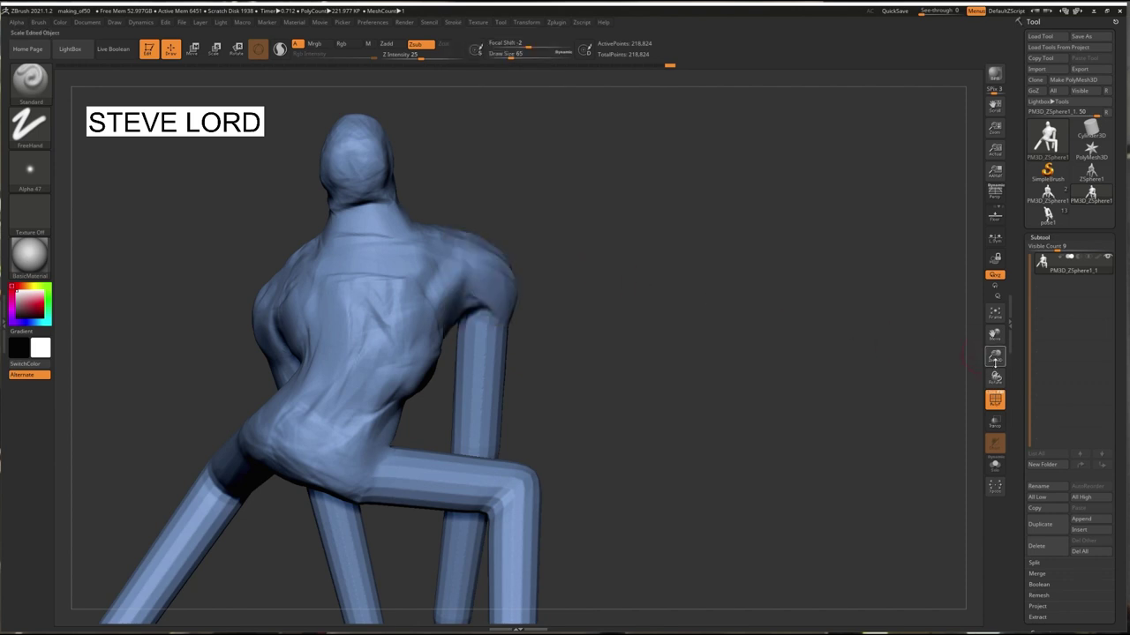
Set Draw Size to 167 and carve the spine line down the back plus a crossing line below the ribcage.
{"action": "left_click_drag", "start_coordinate": [995, 363], "coordinate": [994, 347]}
{"action": "left_click_drag", "start_coordinate": [995, 336], "coordinate": [1072, 328]}
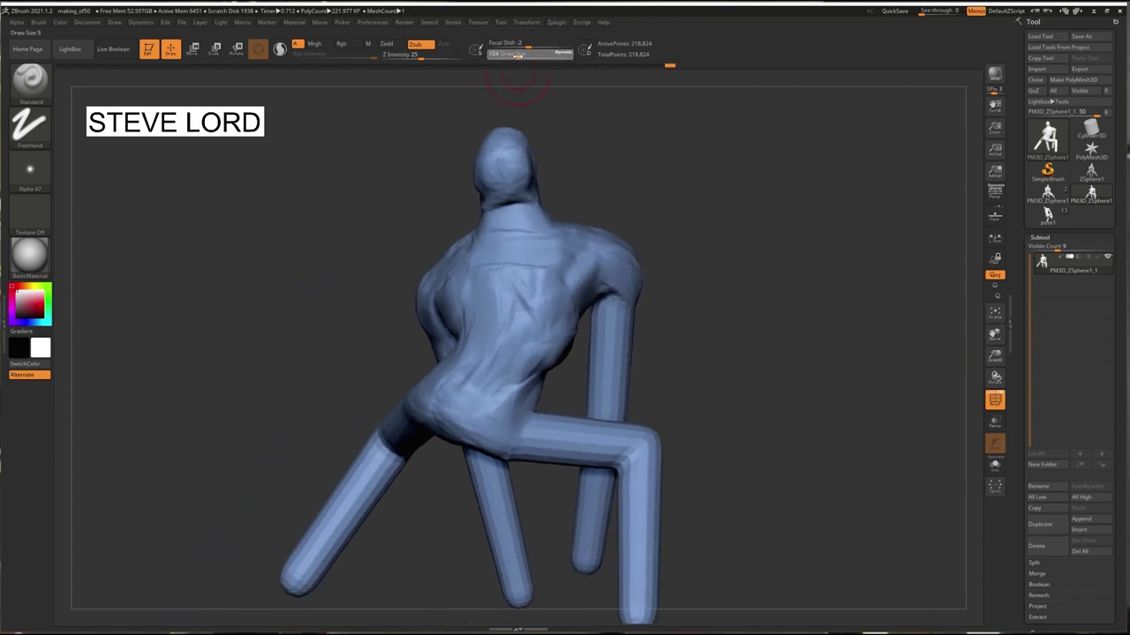
{"action": "left_click_drag", "start_coordinate": [477, 110], "coordinate": [394, 140]}
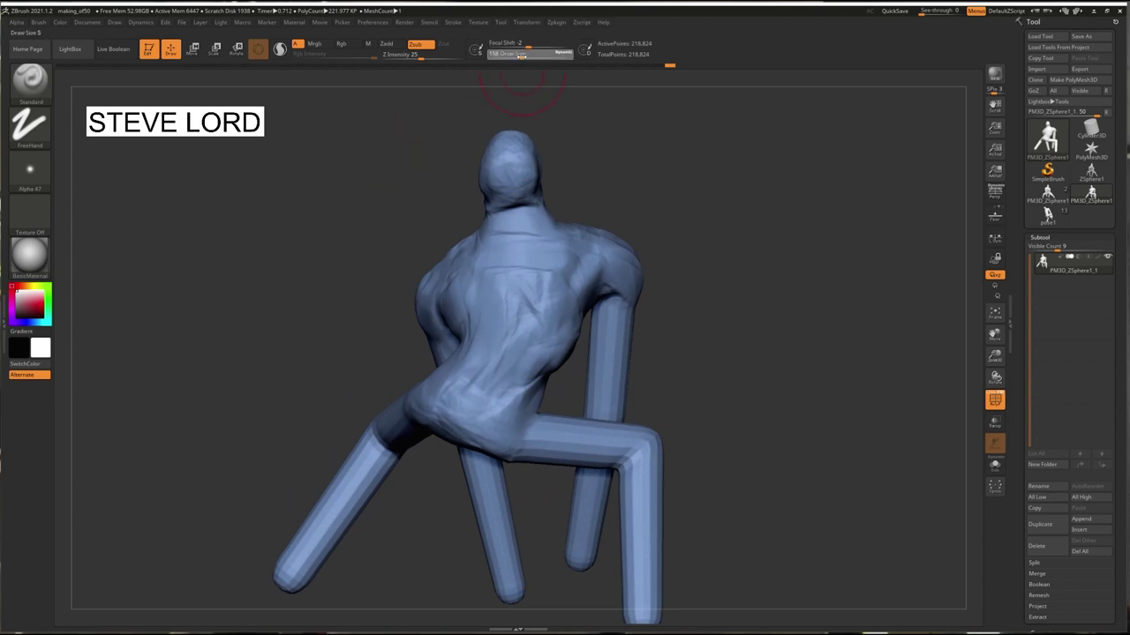
{"action": "left_click_drag", "start_coordinate": [521, 56], "coordinate": [523, 56]}
{"action": "mouse_move", "coordinate": [421, 146]}
{"action": "left_mouse_down"}
{"action": "mouse_move", "coordinate": [371, 202]}
{"action": "mouse_move", "coordinate": [394, 176]}
{"action": "left_mouse_up"}
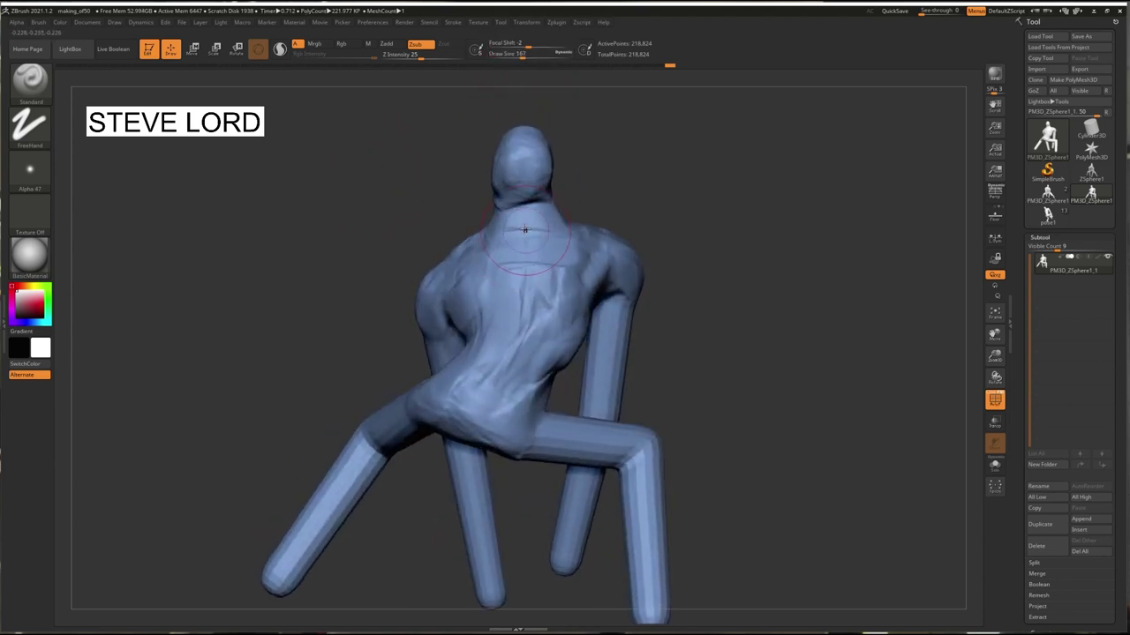
{"action": "left_click_drag", "start_coordinate": [524, 229], "coordinate": [525, 353]}
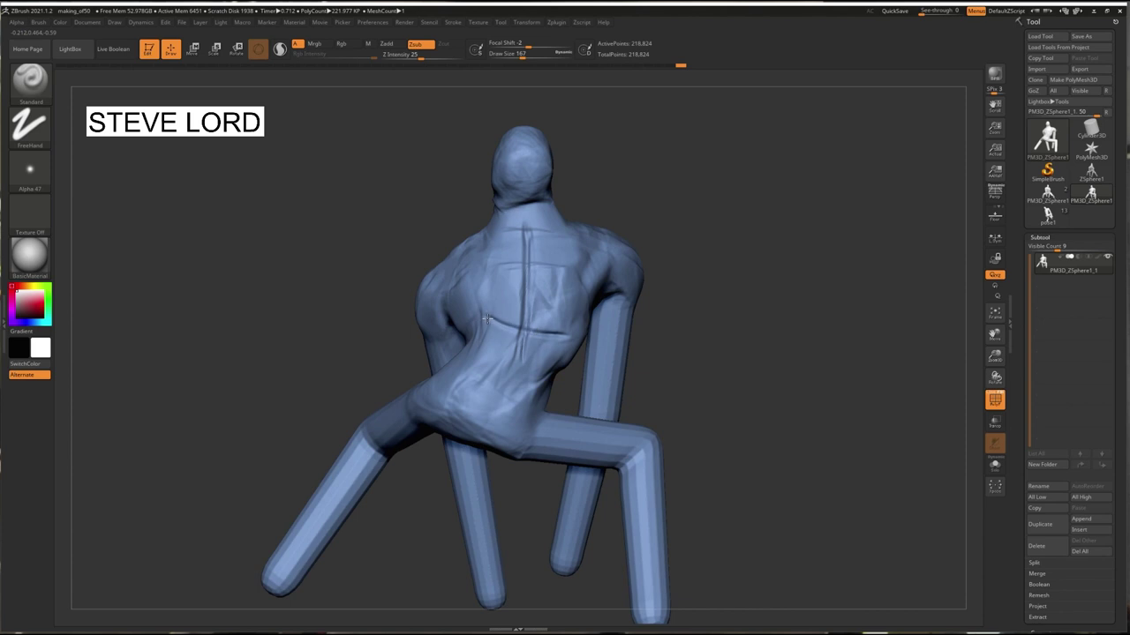
{"action": "left_click_drag", "start_coordinate": [428, 296], "coordinate": [421, 283]}
{"action": "left_click_drag", "start_coordinate": [410, 349], "coordinate": [432, 342]}
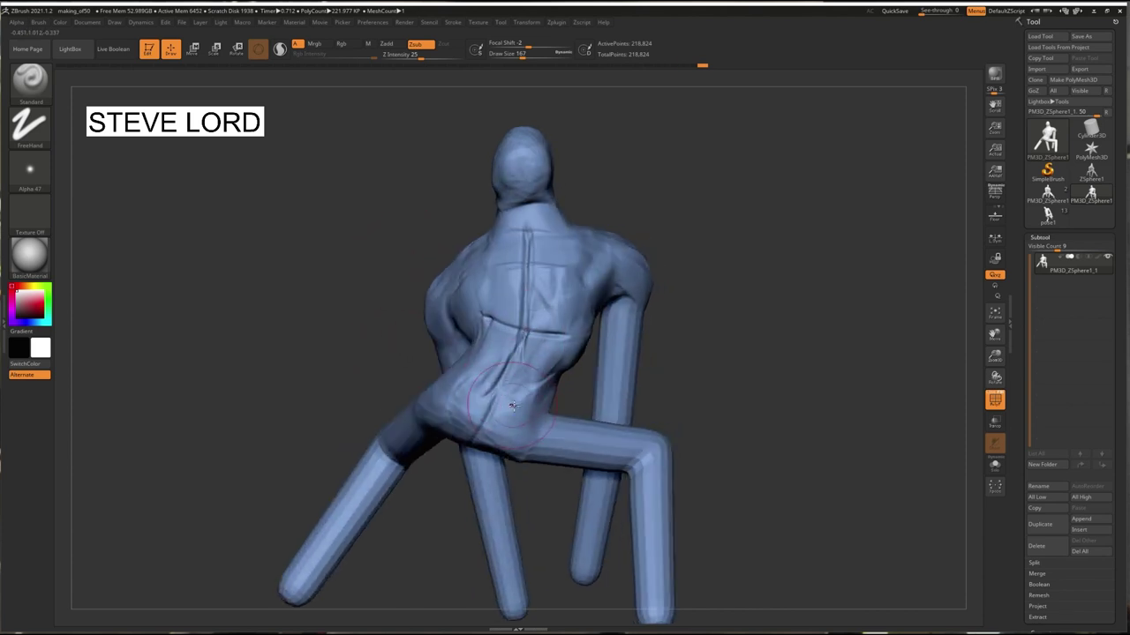
Carve the sternum centre line and lower rib arch on the front, and mark guide lines across the pelvis.
{"action": "mouse_move", "coordinate": [380, 319]}
{"action": "left_mouse_down"}
{"action": "mouse_move", "coordinate": [487, 341]}
{"action": "mouse_move", "coordinate": [529, 310]}
{"action": "mouse_move", "coordinate": [370, 202]}
{"action": "mouse_move", "coordinate": [508, 262]}
{"action": "left_mouse_up"}
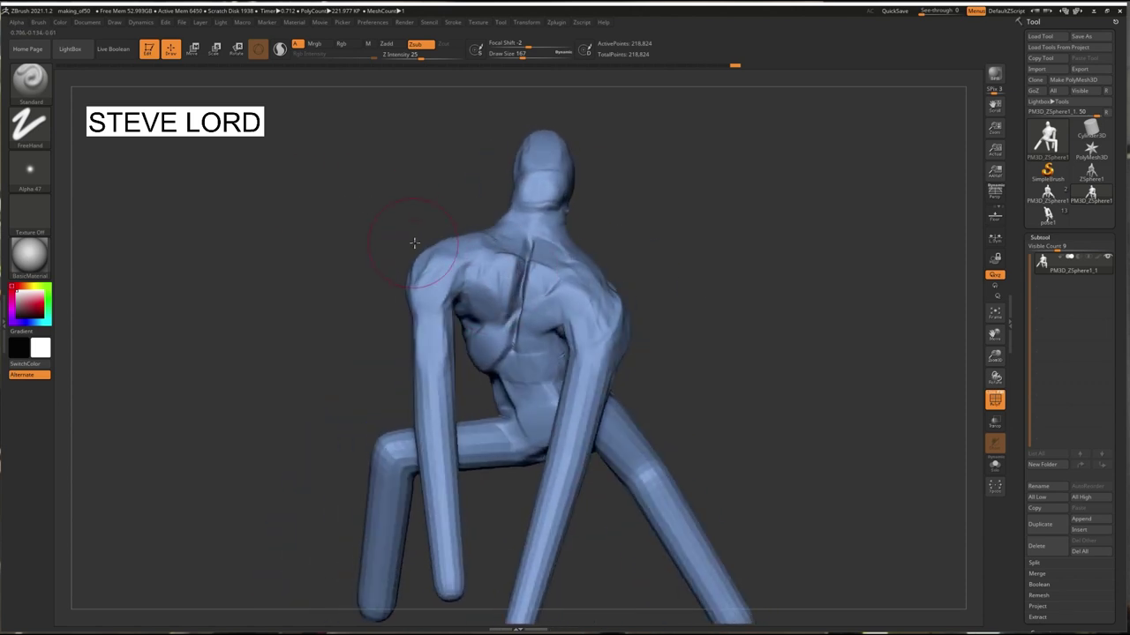
{"action": "left_click_drag", "start_coordinate": [414, 243], "coordinate": [533, 366]}
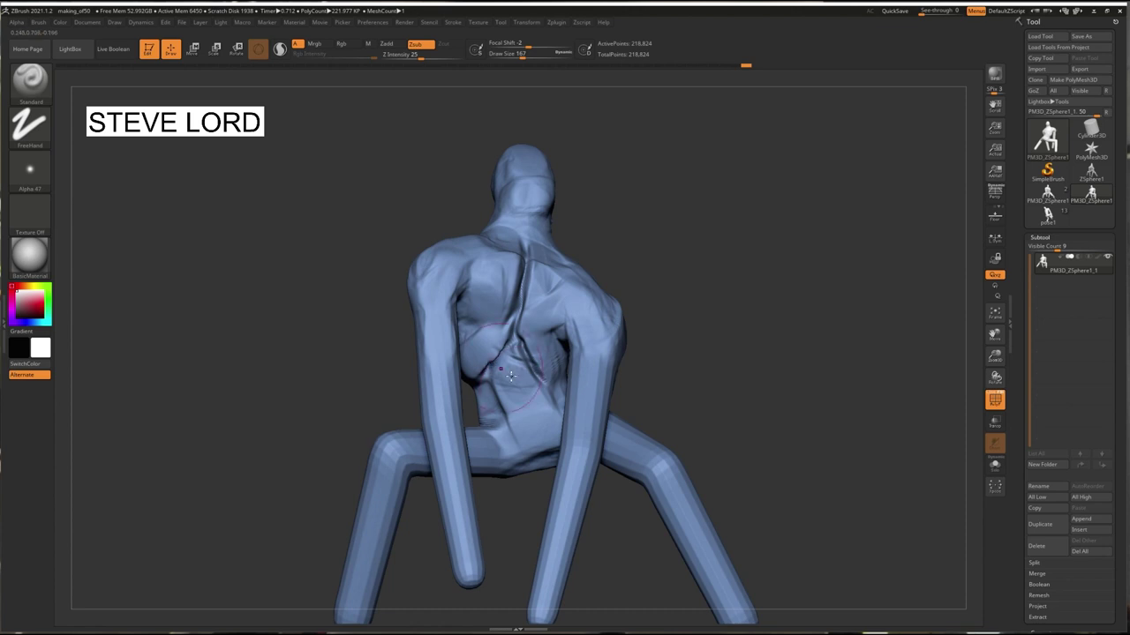
{"action": "mouse_move", "coordinate": [362, 309]}
{"action": "left_mouse_down"}
{"action": "mouse_move", "coordinate": [348, 325]}
{"action": "mouse_move", "coordinate": [532, 262]}
{"action": "mouse_move", "coordinate": [538, 277]}
{"action": "left_mouse_up"}
{"action": "mouse_move", "coordinate": [362, 283]}
{"action": "left_mouse_down"}
{"action": "mouse_move", "coordinate": [521, 283]}
{"action": "mouse_move", "coordinate": [442, 274]}
{"action": "mouse_move", "coordinate": [494, 264]}
{"action": "mouse_move", "coordinate": [341, 189]}
{"action": "mouse_move", "coordinate": [422, 388]}
{"action": "left_mouse_up"}
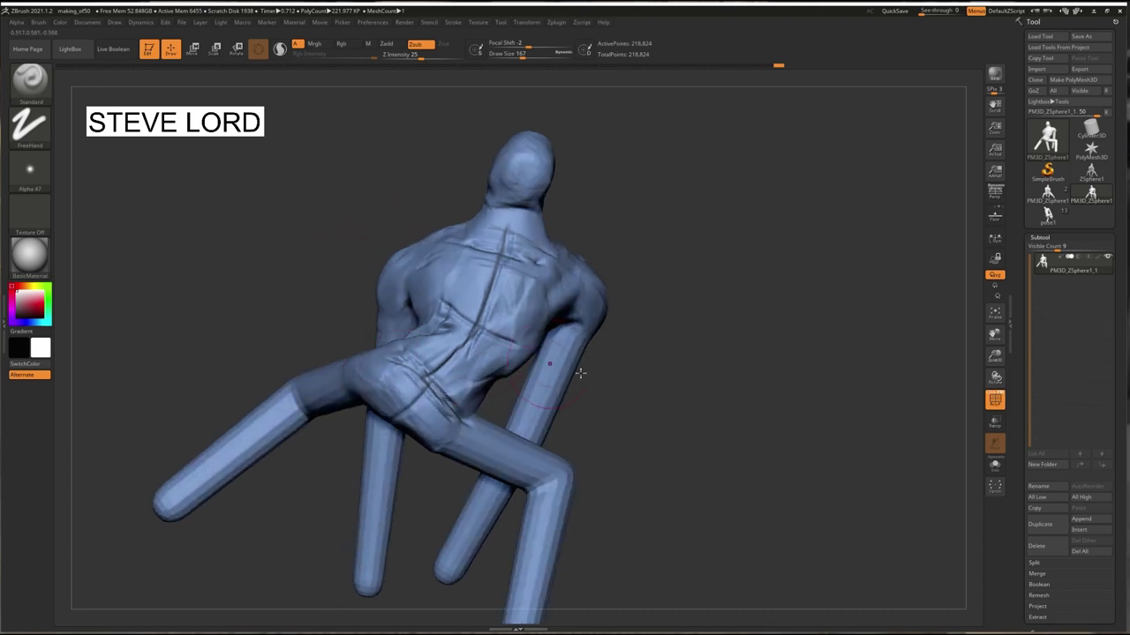
Extend the spine groove up the neck and carve guide lines across the upper back.
{"action": "mouse_move", "coordinate": [580, 374]}
{"action": "left_mouse_down"}
{"action": "mouse_move", "coordinate": [671, 371]}
{"action": "mouse_move", "coordinate": [320, 252]}
{"action": "mouse_move", "coordinate": [262, 197]}
{"action": "mouse_move", "coordinate": [222, 189]}
{"action": "mouse_move", "coordinate": [163, 212]}
{"action": "mouse_move", "coordinate": [218, 251]}
{"action": "left_mouse_up"}
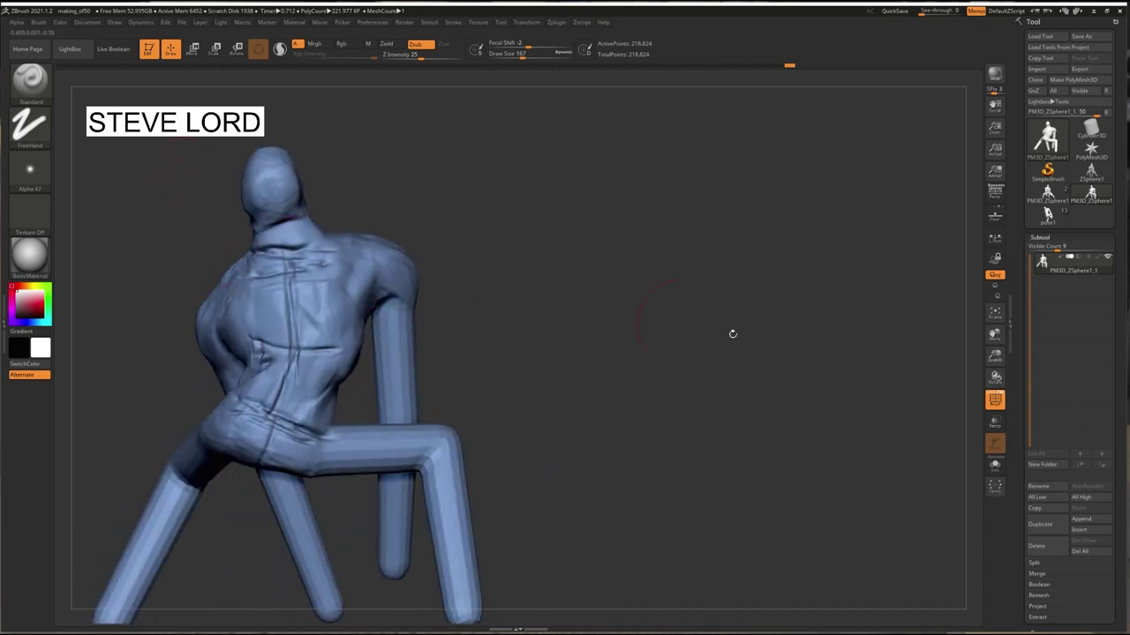
{"action": "left_click_drag", "start_coordinate": [995, 357], "coordinate": [995, 397]}
{"action": "mouse_move", "coordinate": [995, 334]}
{"action": "left_mouse_down"}
{"action": "mouse_move", "coordinate": [1048, 312]}
{"action": "mouse_move", "coordinate": [1127, 238]}
{"action": "left_mouse_up"}
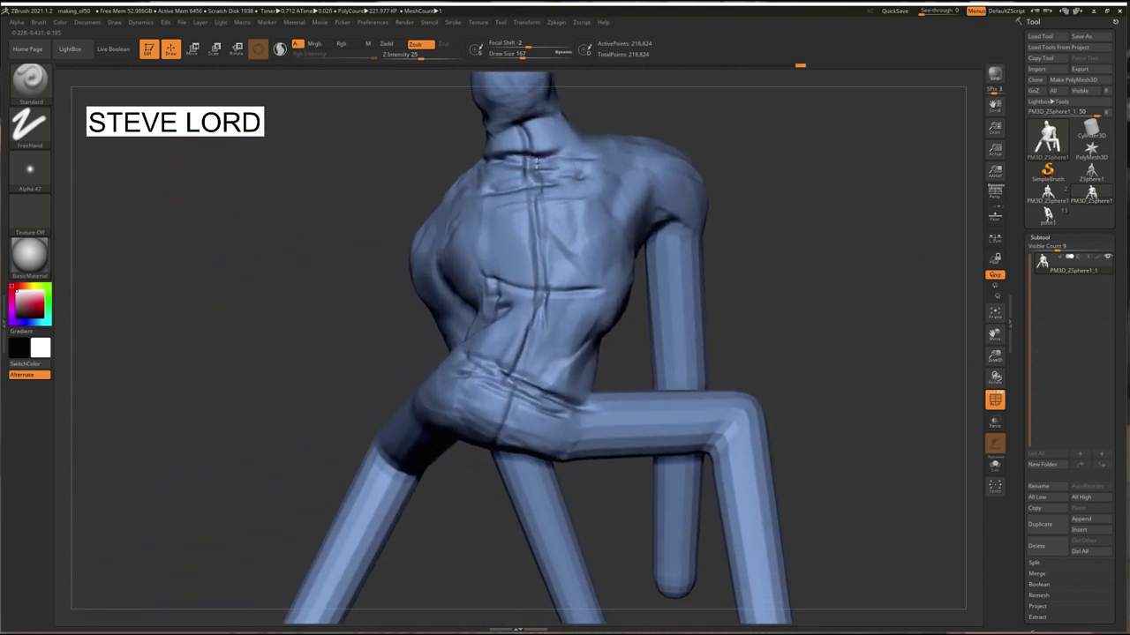
{"action": "mouse_move", "coordinate": [371, 191]}
{"action": "left_mouse_down"}
{"action": "mouse_move", "coordinate": [479, 231]}
{"action": "mouse_move", "coordinate": [484, 291]}
{"action": "mouse_move", "coordinate": [256, 182]}
{"action": "left_mouse_up"}
{"action": "left_click_drag", "start_coordinate": [353, 212], "coordinate": [388, 212]}
{"action": "mouse_move", "coordinate": [565, 196]}
{"action": "left_mouse_down"}
{"action": "mouse_move", "coordinate": [563, 284]}
{"action": "mouse_move", "coordinate": [417, 266]}
{"action": "left_mouse_up"}
Carve anatomical guide lines on the chest and around the neck and shoulders, working from below and above.
{"action": "mouse_move", "coordinate": [995, 375]}
{"action": "left_mouse_down"}
{"action": "mouse_move", "coordinate": [991, 327]}
{"action": "mouse_move", "coordinate": [653, 391]}
{"action": "mouse_move", "coordinate": [660, 306]}
{"action": "left_mouse_up"}
{"action": "mouse_move", "coordinate": [994, 335]}
{"action": "left_mouse_down"}
{"action": "mouse_move", "coordinate": [692, 429]}
{"action": "mouse_move", "coordinate": [647, 395]}
{"action": "left_mouse_up"}
{"action": "left_click_drag", "start_coordinate": [603, 343], "coordinate": [572, 282]}
{"action": "mouse_move", "coordinate": [551, 409]}
{"action": "left_mouse_down"}
{"action": "mouse_move", "coordinate": [550, 379]}
{"action": "mouse_move", "coordinate": [520, 461]}
{"action": "mouse_move", "coordinate": [539, 269]}
{"action": "left_mouse_up"}
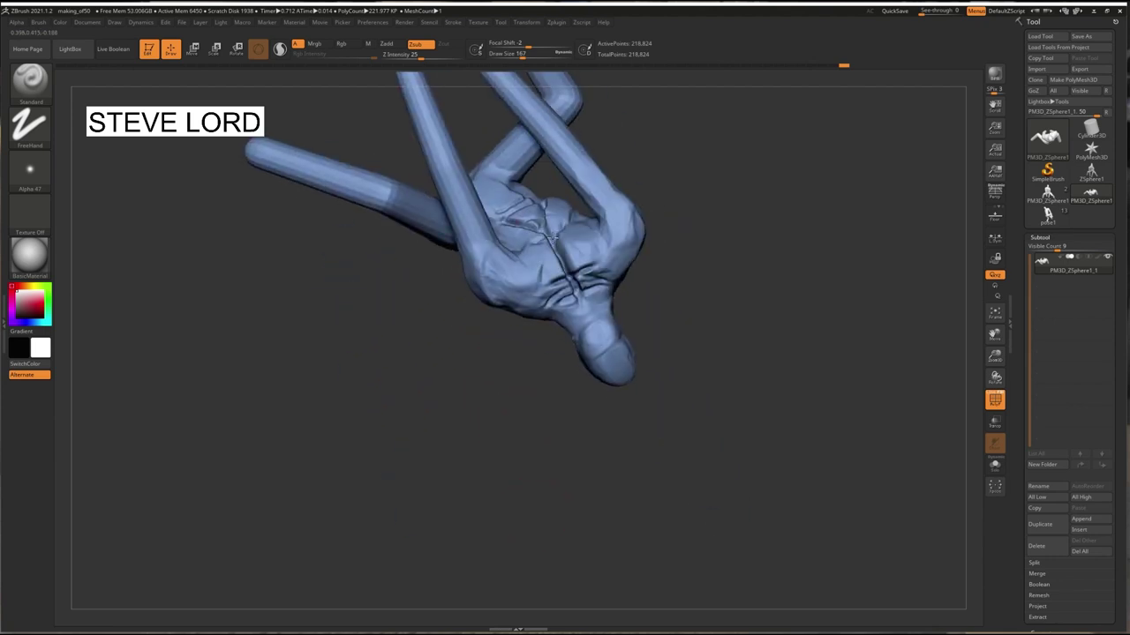
{"action": "mouse_move", "coordinate": [524, 362]}
{"action": "left_mouse_down"}
{"action": "mouse_move", "coordinate": [522, 223]}
{"action": "mouse_move", "coordinate": [542, 388]}
{"action": "mouse_move", "coordinate": [508, 220]}
{"action": "left_mouse_up"}
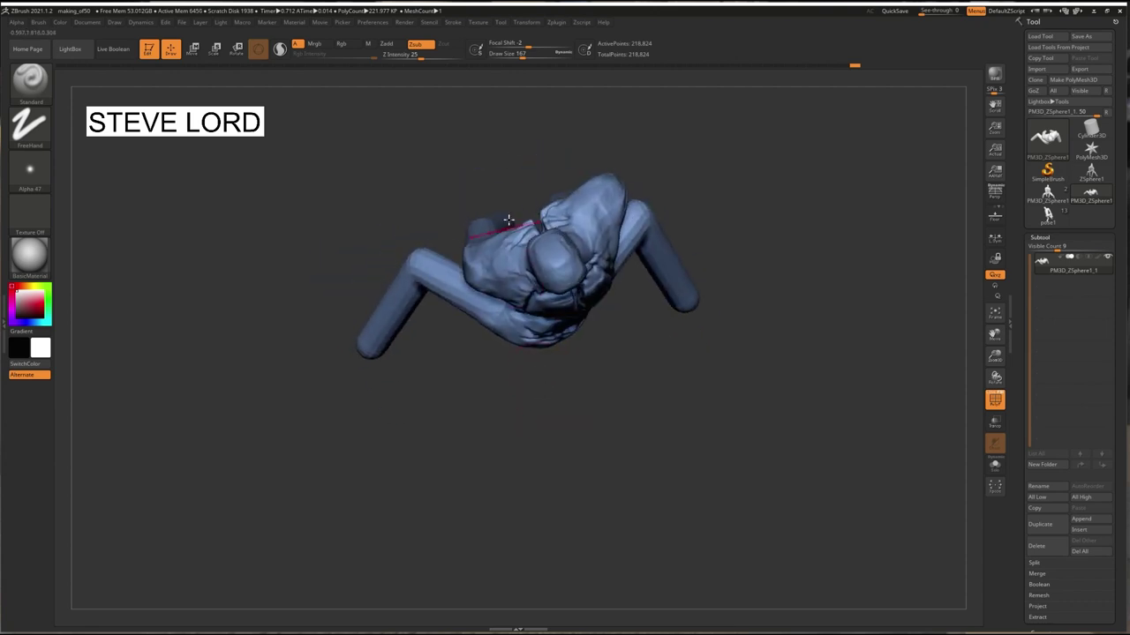
{"action": "left_click_drag", "start_coordinate": [488, 178], "coordinate": [527, 308]}
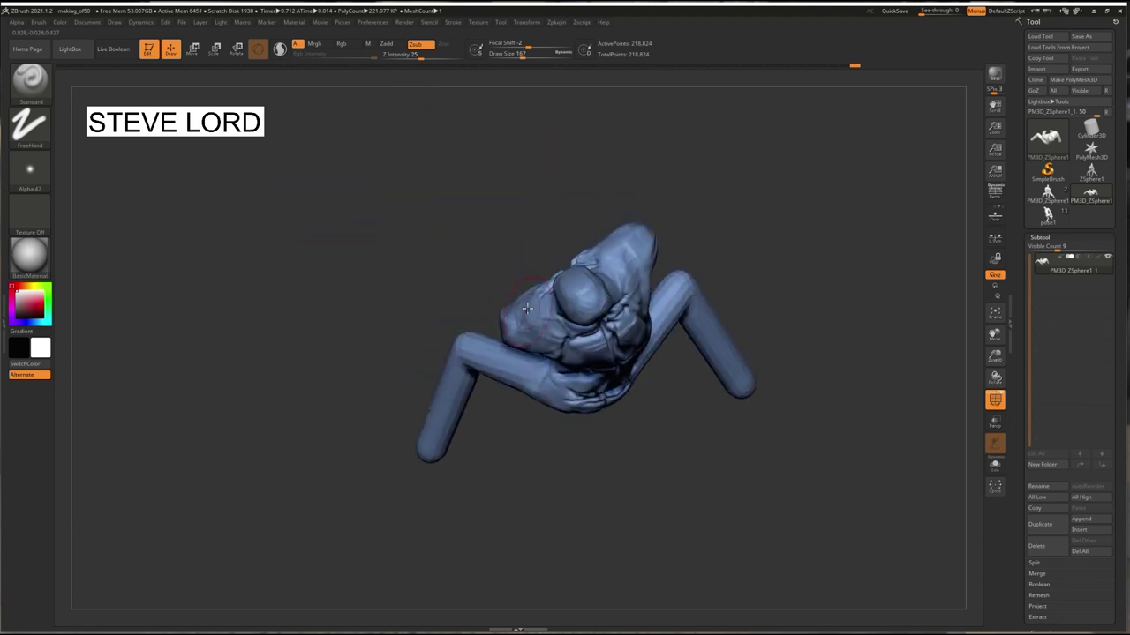
Carve guide lines around the waist and pelvis from the side and back.
{"action": "left_click", "coordinate": [20, 101]}
{"action": "mouse_move", "coordinate": [600, 497]}
{"action": "left_mouse_down"}
{"action": "mouse_move", "coordinate": [355, 305]}
{"action": "mouse_move", "coordinate": [396, 252]}
{"action": "mouse_move", "coordinate": [364, 254]}
{"action": "mouse_move", "coordinate": [318, 209]}
{"action": "mouse_move", "coordinate": [305, 273]}
{"action": "mouse_move", "coordinate": [323, 340]}
{"action": "mouse_move", "coordinate": [325, 223]}
{"action": "mouse_move", "coordinate": [336, 292]}
{"action": "mouse_move", "coordinate": [592, 399]}
{"action": "left_mouse_up"}
{"action": "left_click_drag", "start_coordinate": [421, 372], "coordinate": [599, 419]}
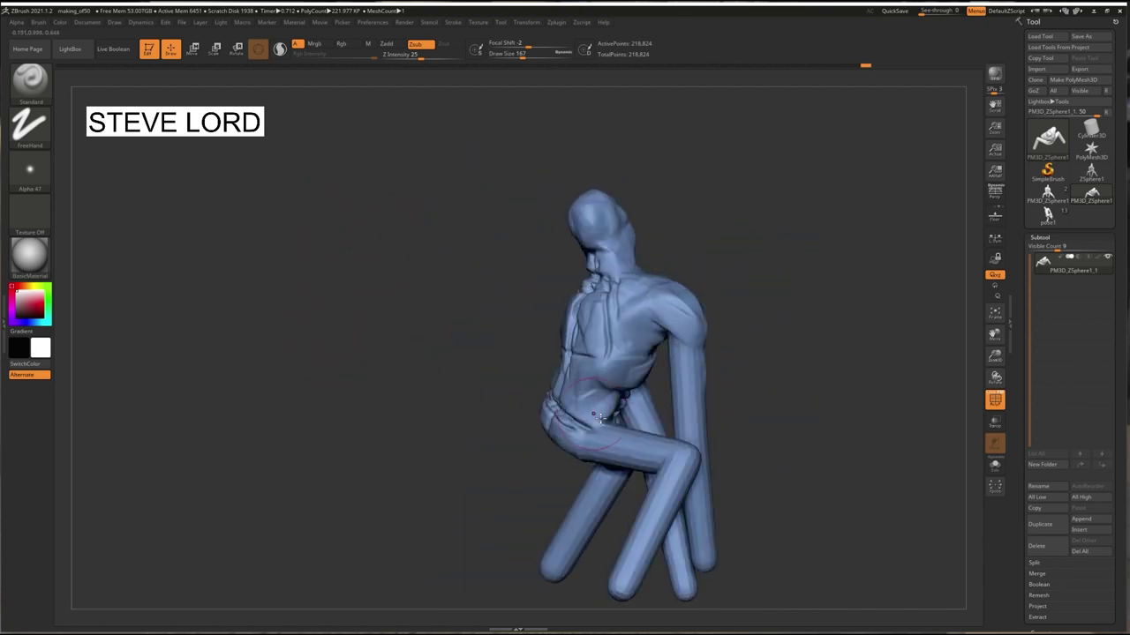
{"action": "left_click_drag", "start_coordinate": [468, 380], "coordinate": [567, 404]}
{"action": "left_click_drag", "start_coordinate": [542, 481], "coordinate": [506, 391]}
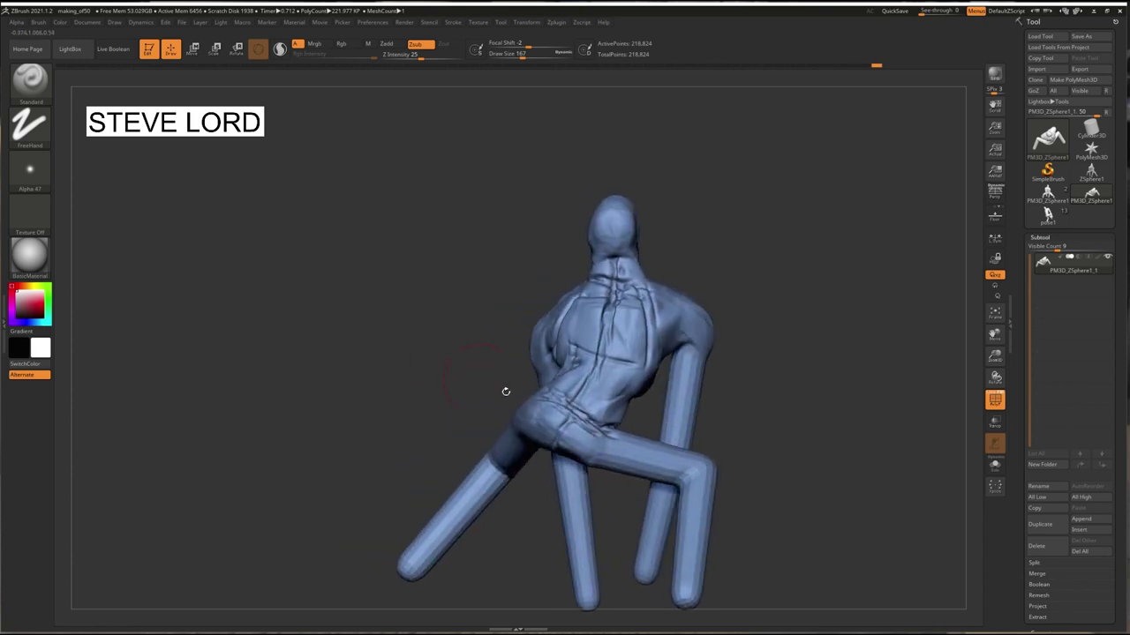
Switch to the PM3D_ZSphere1 tool with the more developed anatomy, hide its polygroup colours and frame the whole figure.
{"action": "left_click_drag", "start_coordinate": [559, 423], "coordinate": [377, 335]}
{"action": "left_click_drag", "start_coordinate": [331, 299], "coordinate": [720, 314]}
{"action": "left_click_drag", "start_coordinate": [993, 359], "coordinate": [993, 381]}
{"action": "left_click_drag", "start_coordinate": [995, 336], "coordinate": [991, 335]}
{"action": "left_click_drag", "start_coordinate": [995, 335], "coordinate": [784, 276]}
{"action": "left_click_drag", "start_coordinate": [929, 221], "coordinate": [733, 247]}
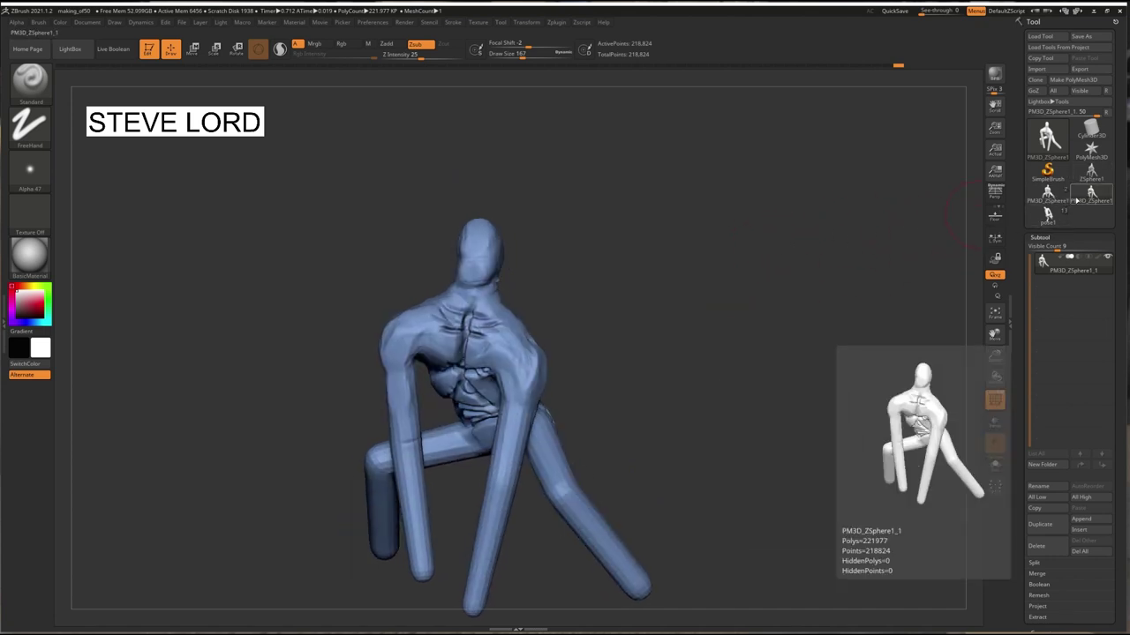
{"action": "left_click", "coordinate": [1047, 196]}
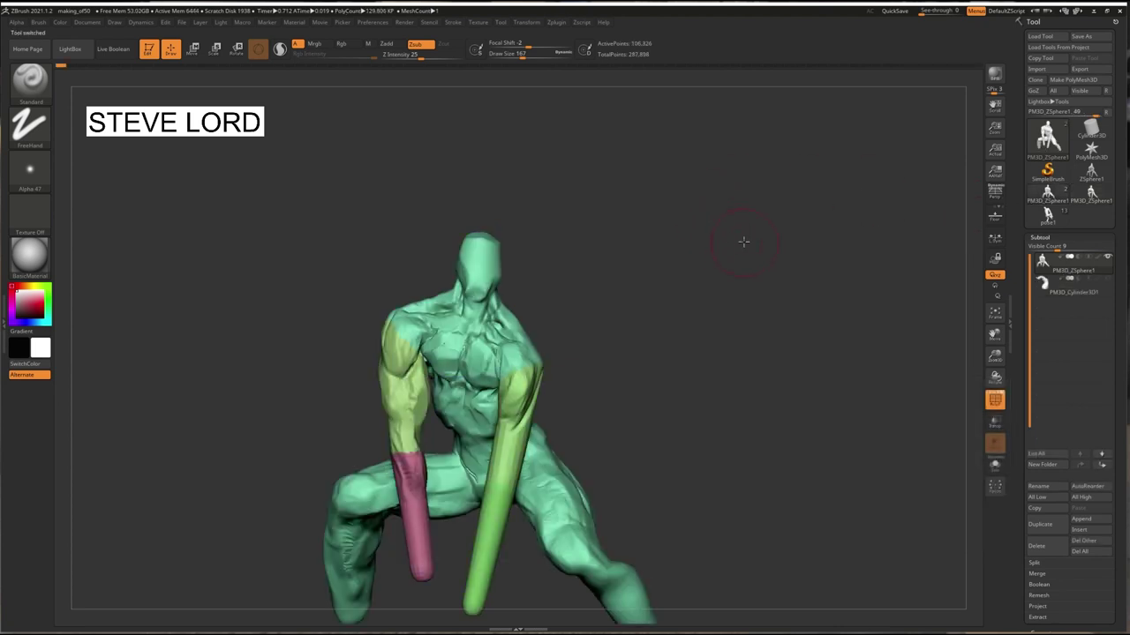
{"action": "left_click", "coordinate": [995, 399]}
{"action": "left_click_drag", "start_coordinate": [995, 358], "coordinate": [995, 381]}
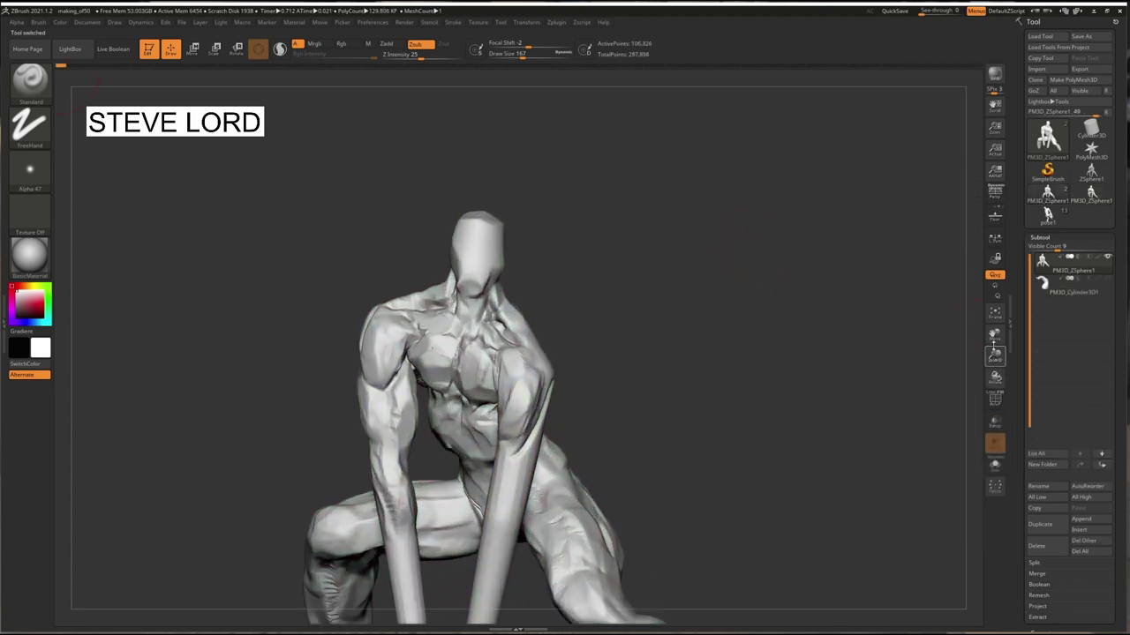
{"action": "mouse_move", "coordinate": [994, 334]}
{"action": "left_mouse_down"}
{"action": "mouse_move", "coordinate": [1005, 281]}
{"action": "mouse_move", "coordinate": [762, 265]}
{"action": "mouse_move", "coordinate": [764, 242]}
{"action": "mouse_move", "coordinate": [747, 280]}
{"action": "mouse_move", "coordinate": [768, 250]}
{"action": "mouse_move", "coordinate": [736, 277]}
{"action": "mouse_move", "coordinate": [774, 276]}
{"action": "left_mouse_up"}
{"action": "mouse_move", "coordinate": [62, 65]}
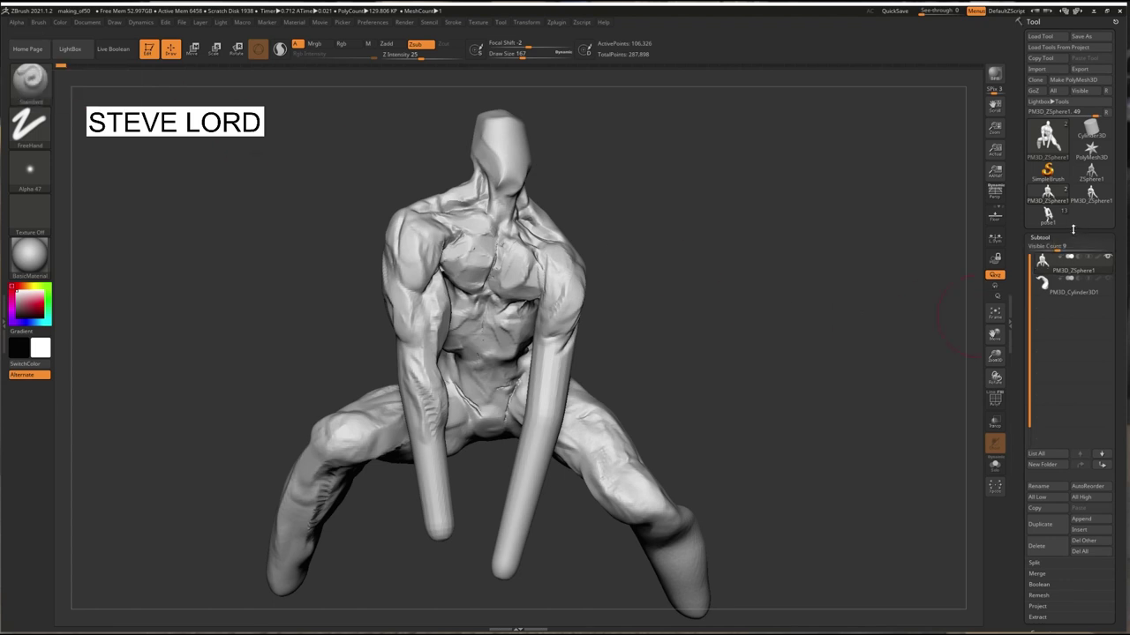
Switch to the pose1 tool and examine the guide lines and arm anatomy from the front, side and back.
{"action": "left_click", "coordinate": [1050, 215]}
{"action": "mouse_move", "coordinate": [756, 291]}
{"action": "left_mouse_down"}
{"action": "mouse_move", "coordinate": [747, 285]}
{"action": "mouse_move", "coordinate": [766, 284]}
{"action": "left_mouse_up"}
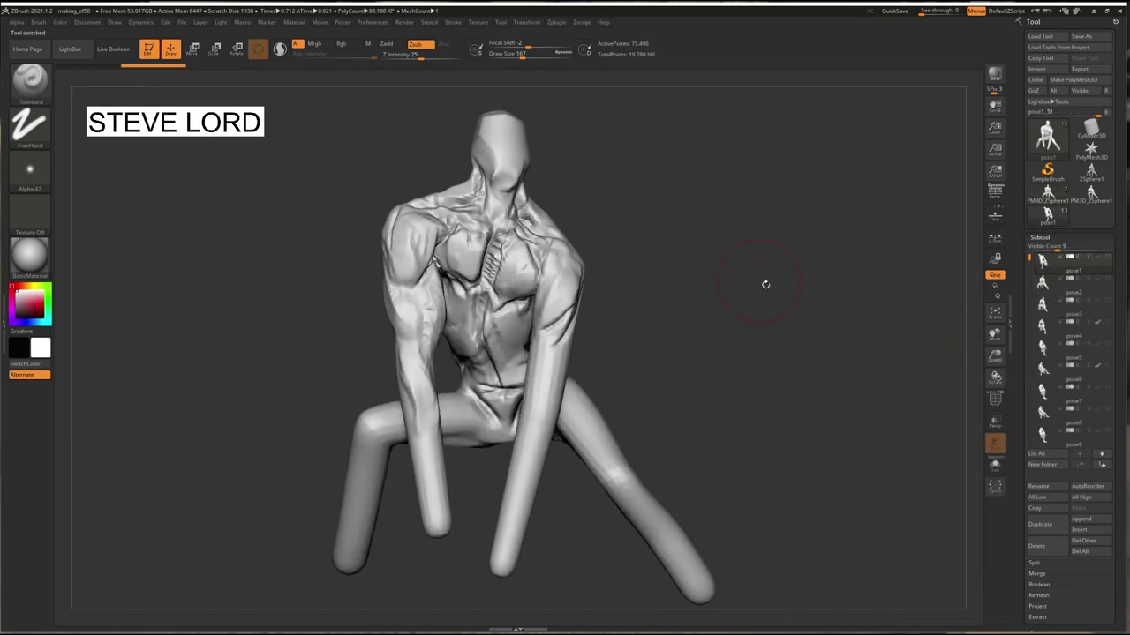
{"action": "left_click_drag", "start_coordinate": [994, 356], "coordinate": [988, 346]}
{"action": "left_click_drag", "start_coordinate": [750, 324], "coordinate": [700, 294]}
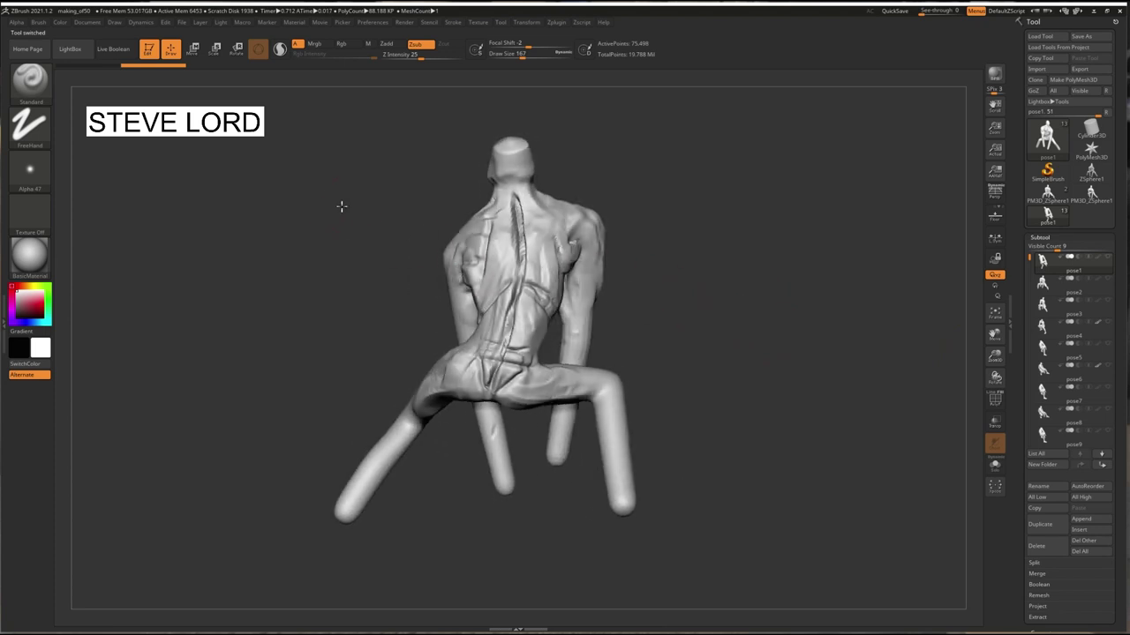
{"action": "mouse_move", "coordinate": [342, 207]}
{"action": "left_mouse_down"}
{"action": "mouse_move", "coordinate": [507, 290]}
{"action": "mouse_move", "coordinate": [490, 308]}
{"action": "mouse_move", "coordinate": [525, 305]}
{"action": "mouse_move", "coordinate": [463, 288]}
{"action": "left_mouse_up"}
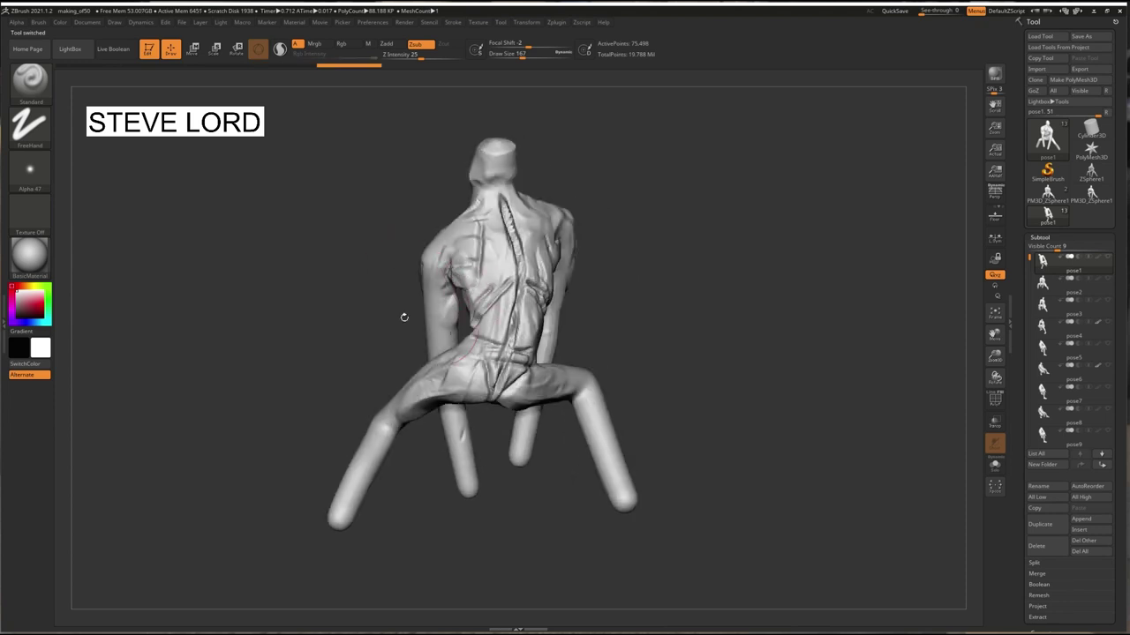
{"action": "mouse_move", "coordinate": [403, 317]}
{"action": "left_mouse_down"}
{"action": "mouse_move", "coordinate": [335, 272]}
{"action": "mouse_move", "coordinate": [327, 293]}
{"action": "mouse_move", "coordinate": [383, 277]}
{"action": "mouse_move", "coordinate": [374, 288]}
{"action": "mouse_move", "coordinate": [330, 255]}
{"action": "mouse_move", "coordinate": [342, 256]}
{"action": "left_mouse_up"}
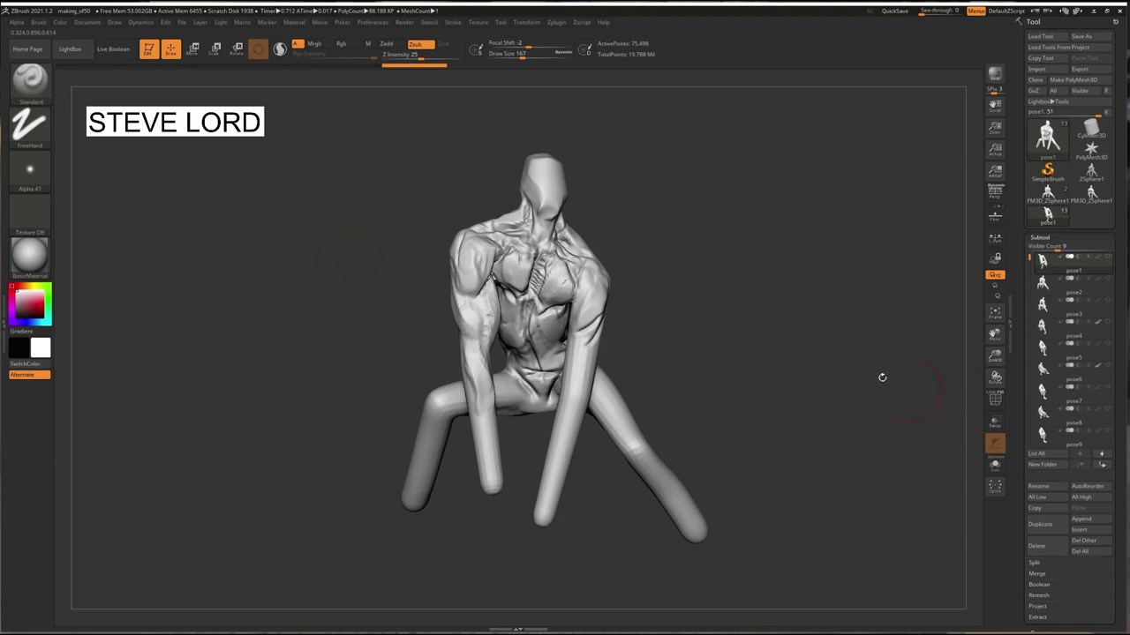
{"action": "mouse_move", "coordinate": [362, 295]}
{"action": "left_mouse_down"}
{"action": "mouse_move", "coordinate": [415, 298]}
{"action": "mouse_move", "coordinate": [423, 379]}
{"action": "mouse_move", "coordinate": [452, 276]}
{"action": "left_mouse_up"}
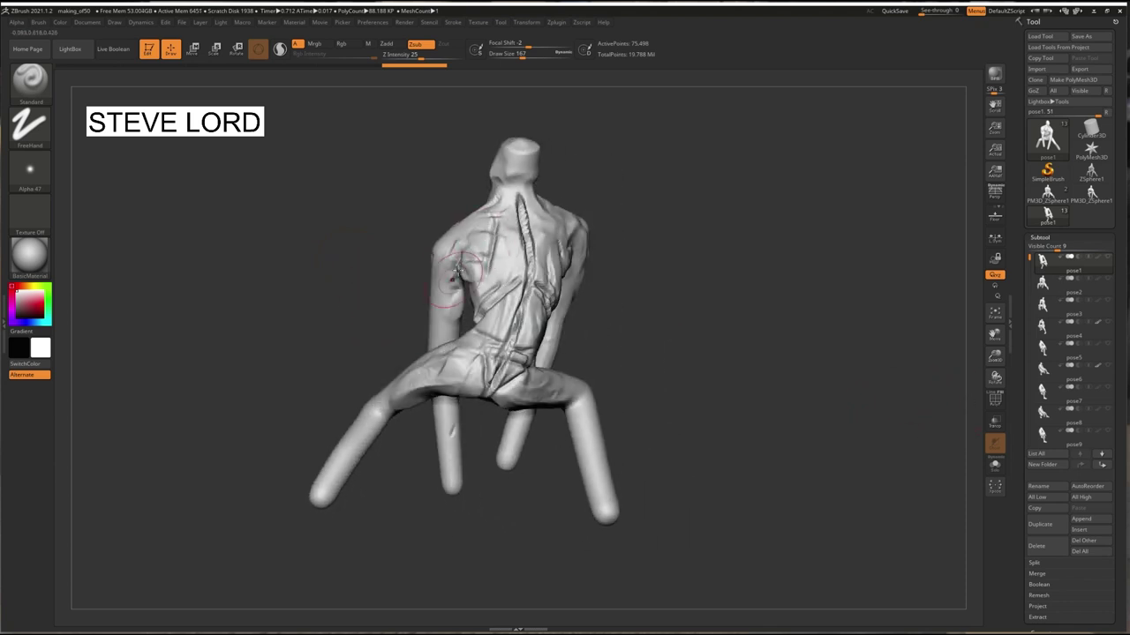
{"action": "mouse_move", "coordinate": [390, 209]}
{"action": "left_mouse_down"}
{"action": "mouse_move", "coordinate": [456, 351]}
{"action": "mouse_move", "coordinate": [389, 354]}
{"action": "left_mouse_up"}
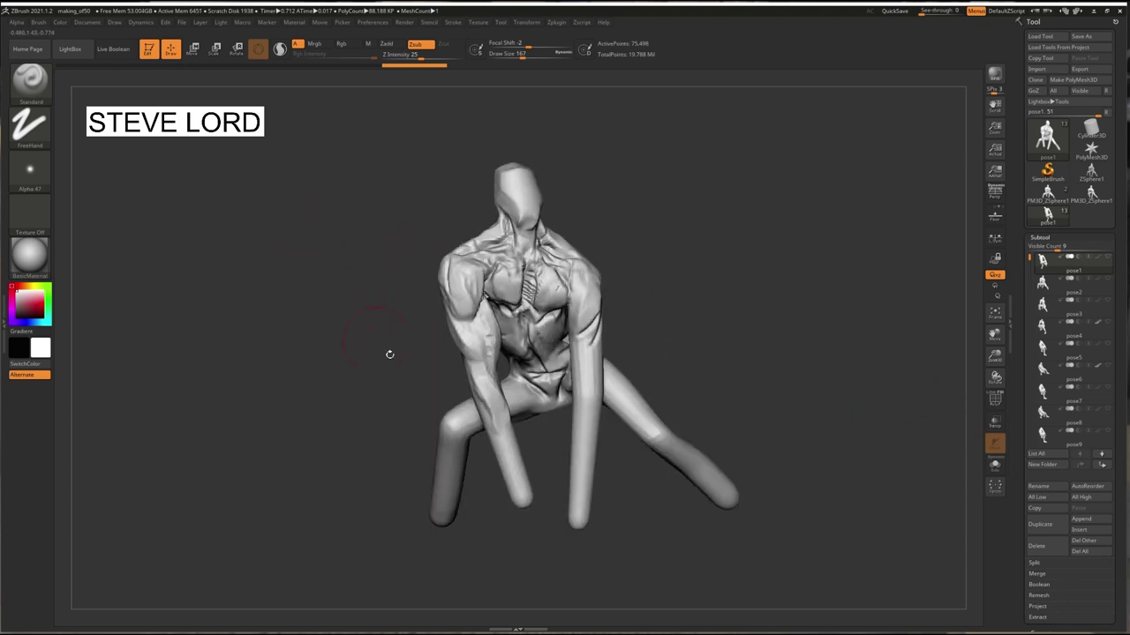
{"action": "mouse_move", "coordinate": [494, 413]}
{"action": "left_mouse_down"}
{"action": "mouse_move", "coordinate": [381, 326]}
{"action": "mouse_move", "coordinate": [386, 310]}
{"action": "mouse_move", "coordinate": [365, 297]}
{"action": "mouse_move", "coordinate": [562, 229]}
{"action": "left_mouse_up"}
{"action": "mouse_move", "coordinate": [413, 216]}
{"action": "left_mouse_down"}
{"action": "mouse_move", "coordinate": [383, 194]}
{"action": "mouse_move", "coordinate": [371, 229]}
{"action": "mouse_move", "coordinate": [344, 239]}
{"action": "mouse_move", "coordinate": [542, 317]}
{"action": "left_mouse_up"}
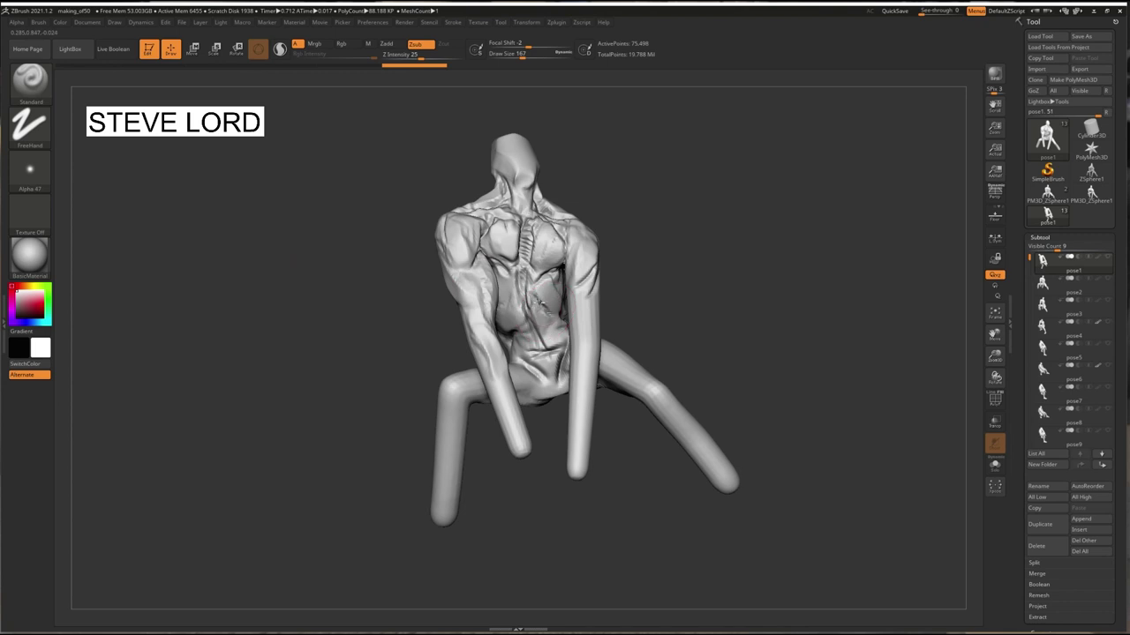
{"action": "left_click_drag", "start_coordinate": [396, 292], "coordinate": [527, 287]}
{"action": "mouse_move", "coordinate": [411, 278]}
{"action": "left_mouse_down"}
{"action": "mouse_move", "coordinate": [396, 292]}
{"action": "mouse_move", "coordinate": [401, 283]}
{"action": "mouse_move", "coordinate": [347, 273]}
{"action": "mouse_move", "coordinate": [348, 310]}
{"action": "mouse_move", "coordinate": [297, 270]}
{"action": "mouse_move", "coordinate": [332, 237]}
{"action": "mouse_move", "coordinate": [353, 335]}
{"action": "mouse_move", "coordinate": [313, 221]}
{"action": "mouse_move", "coordinate": [363, 255]}
{"action": "mouse_move", "coordinate": [345, 269]}
{"action": "left_mouse_up"}
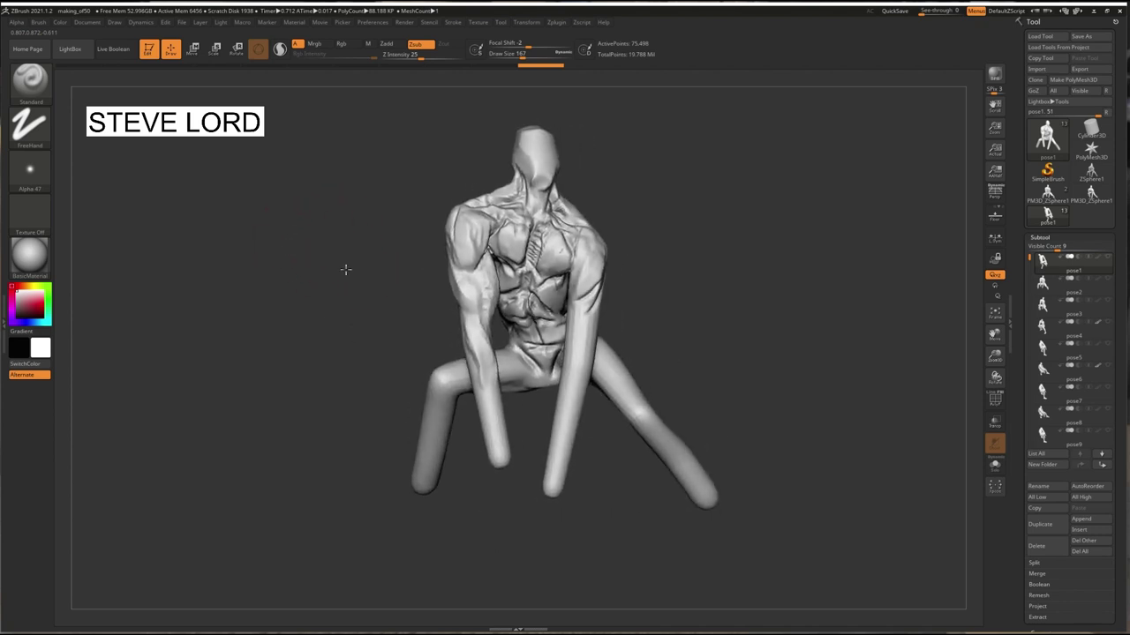
{"action": "left_click_drag", "start_coordinate": [344, 453], "coordinate": [360, 333]}
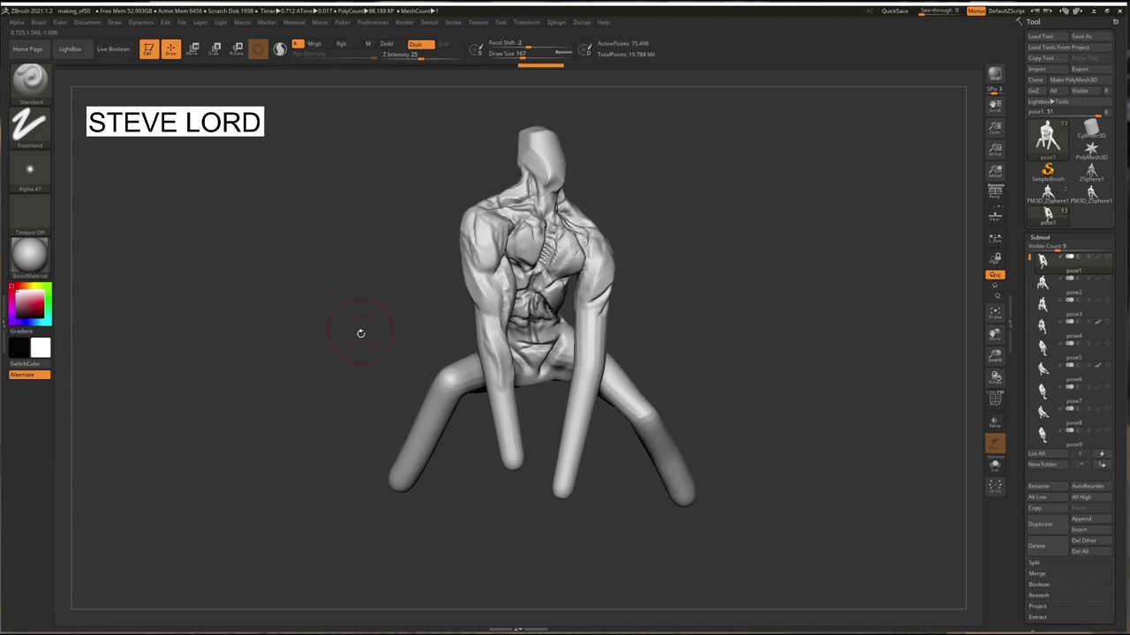
{"action": "mouse_move", "coordinate": [306, 302]}
{"action": "left_mouse_down"}
{"action": "mouse_move", "coordinate": [361, 262]}
{"action": "mouse_move", "coordinate": [353, 280]}
{"action": "mouse_move", "coordinate": [384, 271]}
{"action": "left_mouse_up"}
Select the pose2 subtool and examine its sculpted back, legs and shoulders from behind and above.
{"action": "left_click", "coordinate": [1042, 282]}
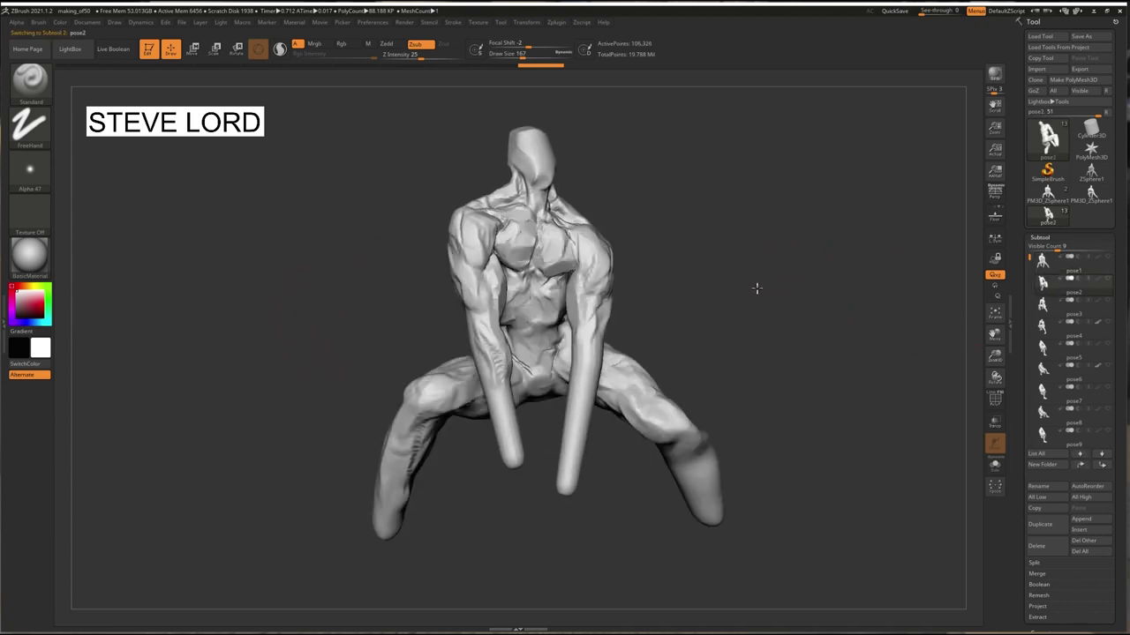
{"action": "mouse_move", "coordinate": [754, 284]}
{"action": "left_mouse_down"}
{"action": "mouse_move", "coordinate": [722, 267]}
{"action": "mouse_move", "coordinate": [774, 280]}
{"action": "mouse_move", "coordinate": [761, 292]}
{"action": "mouse_move", "coordinate": [806, 294]}
{"action": "mouse_move", "coordinate": [433, 232]}
{"action": "mouse_move", "coordinate": [456, 227]}
{"action": "left_mouse_up"}
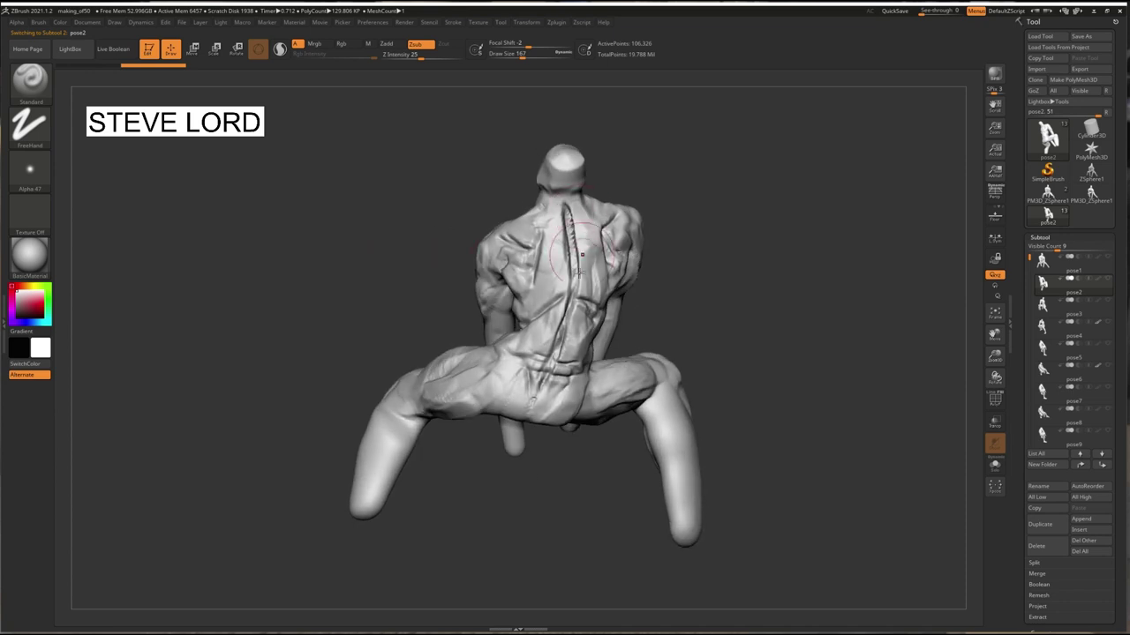
{"action": "mouse_move", "coordinate": [461, 172]}
{"action": "left_mouse_down"}
{"action": "mouse_move", "coordinate": [424, 179]}
{"action": "mouse_move", "coordinate": [423, 269]}
{"action": "mouse_move", "coordinate": [414, 149]}
{"action": "mouse_move", "coordinate": [416, 206]}
{"action": "mouse_move", "coordinate": [412, 164]}
{"action": "mouse_move", "coordinate": [420, 189]}
{"action": "left_mouse_up"}
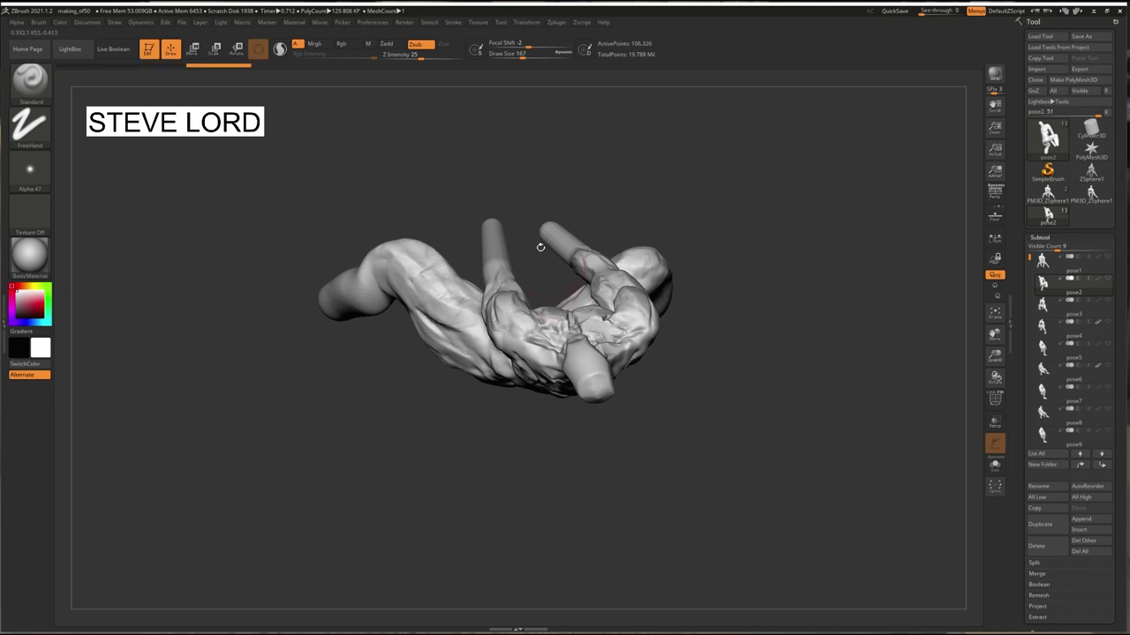
{"action": "mouse_move", "coordinate": [501, 179]}
{"action": "left_mouse_down"}
{"action": "mouse_move", "coordinate": [476, 132]}
{"action": "mouse_move", "coordinate": [438, 157]}
{"action": "left_mouse_up"}
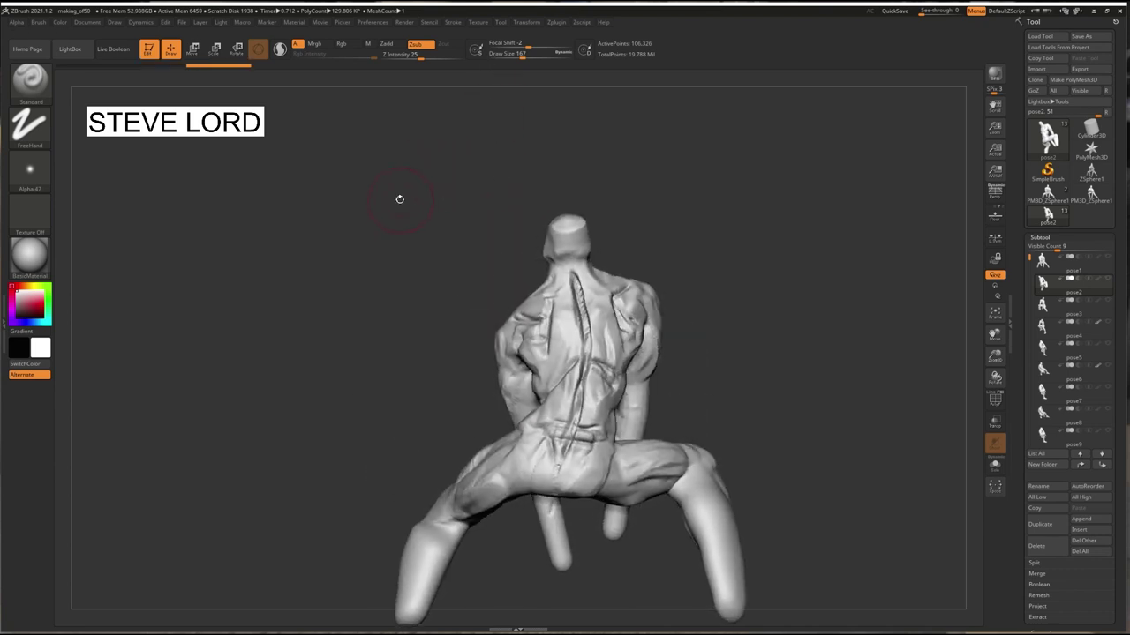
Hide the head of pose2 with SelectLasso and view the shoulder girdle from above.
{"action": "left_click", "coordinate": [38, 92], "text": "ctrl+shift"}
{"action": "left_click", "coordinate": [306, 136], "text": "ctrl+shift"}
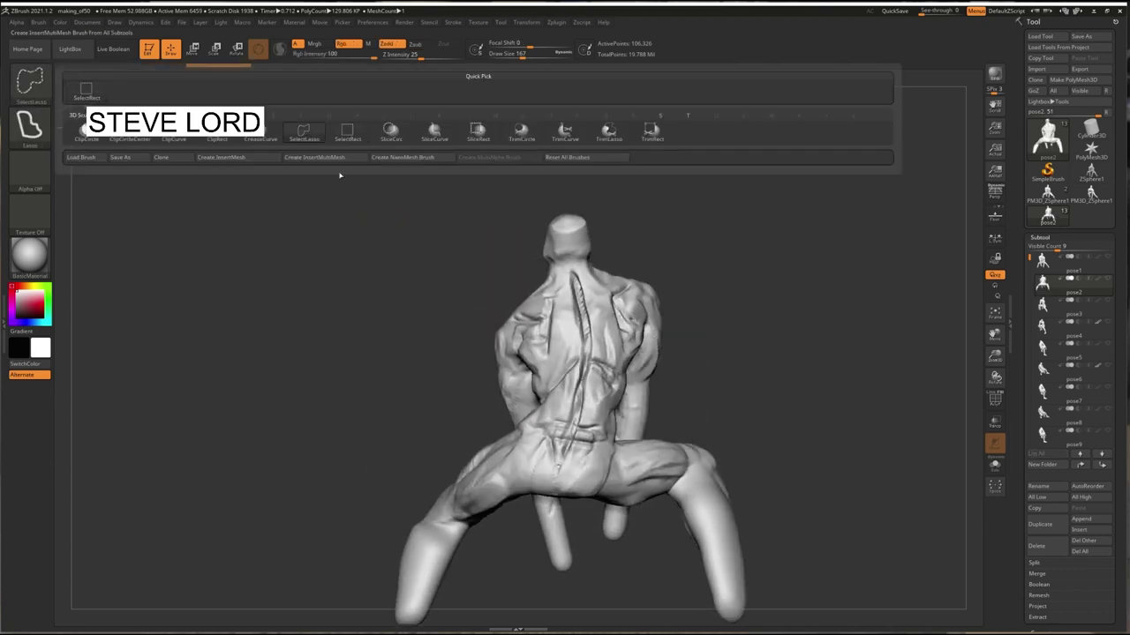
{"action": "mouse_move", "coordinate": [449, 177]}
{"action": "left_mouse_down", "text": "ctrl+shift"}
{"action": "mouse_move", "coordinate": [651, 217]}
{"action": "mouse_move", "coordinate": [580, 264]}
{"action": "mouse_move", "coordinate": [456, 293]}
{"action": "mouse_move", "coordinate": [320, 196]}
{"action": "left_mouse_up", "text": "ctrl+shift"}
{"action": "left_click", "coordinate": [335, 197], "text": "ctrl+shift"}
{"action": "left_click_drag", "start_coordinate": [368, 242], "coordinate": [441, 375]}
Choose the Move brush and display the polygroup colours on the headless pose2 figure.
{"action": "left_click", "coordinate": [34, 84]}
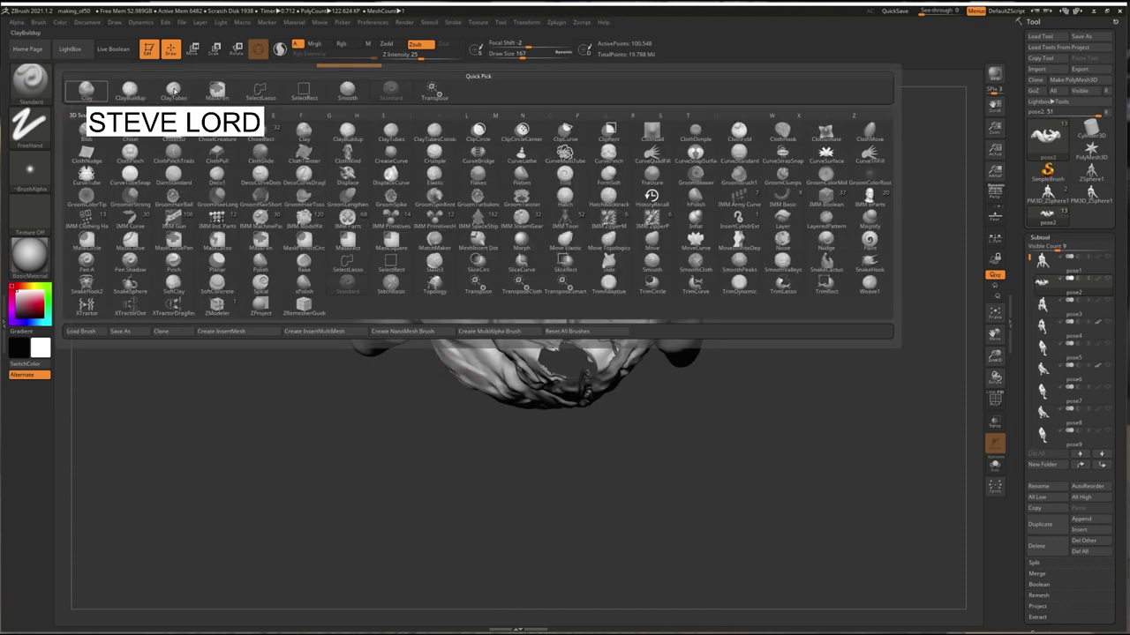
{"action": "left_click", "coordinate": [625, 242]}
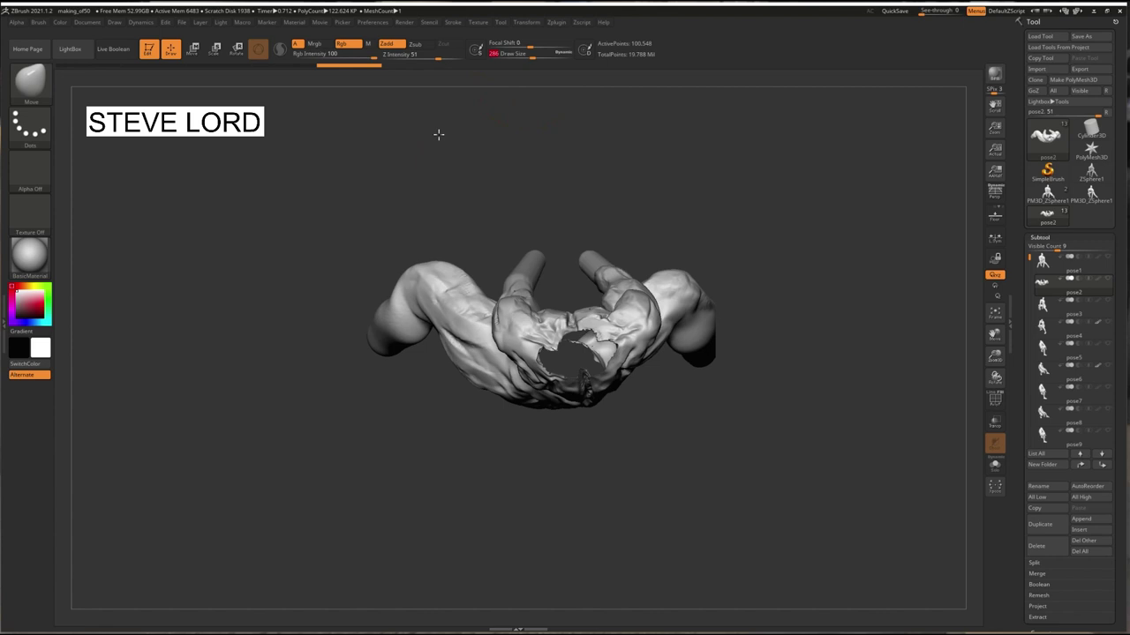
{"action": "left_click_drag", "start_coordinate": [439, 134], "coordinate": [428, 131]}
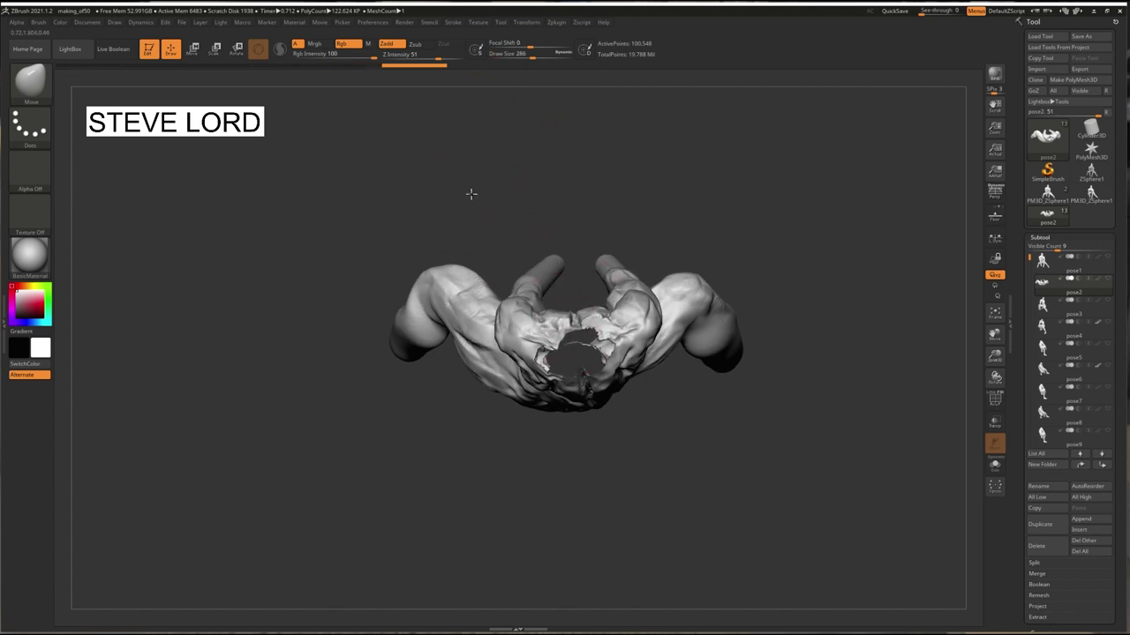
{"action": "left_click_drag", "start_coordinate": [471, 193], "coordinate": [567, 296]}
{"action": "mouse_move", "coordinate": [512, 411]}
{"action": "left_mouse_down"}
{"action": "mouse_move", "coordinate": [504, 197]}
{"action": "mouse_move", "coordinate": [457, 156]}
{"action": "mouse_move", "coordinate": [462, 268]}
{"action": "mouse_move", "coordinate": [449, 185]}
{"action": "mouse_move", "coordinate": [457, 229]}
{"action": "mouse_move", "coordinate": [429, 224]}
{"action": "mouse_move", "coordinate": [617, 283]}
{"action": "left_mouse_up"}
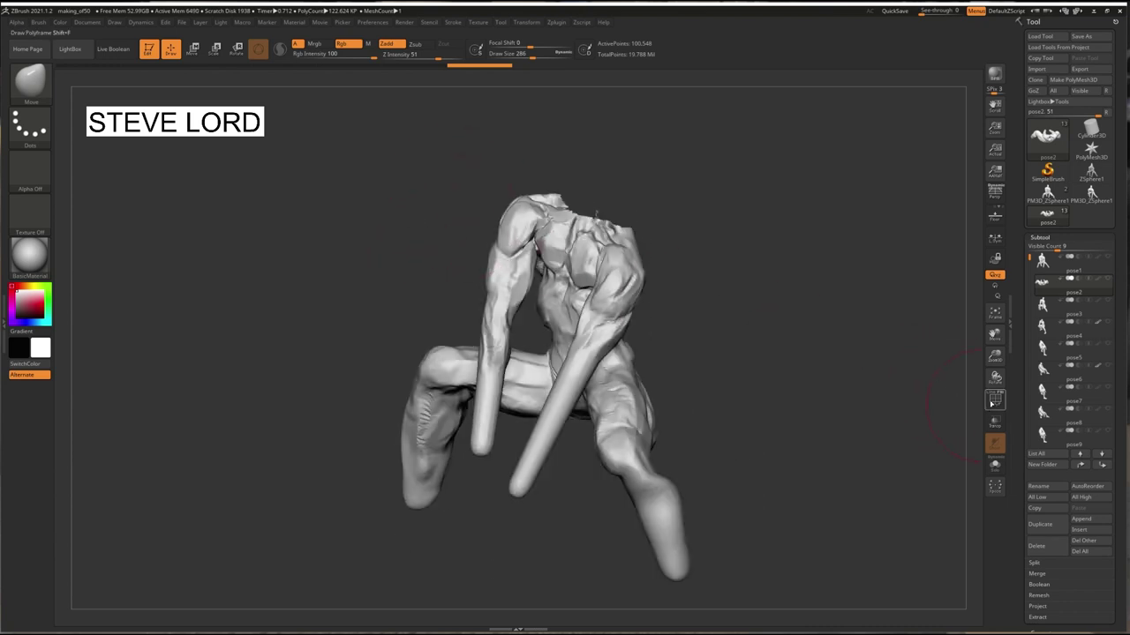
{"action": "left_click", "coordinate": [994, 399]}
{"action": "mouse_move", "coordinate": [759, 353]}
{"action": "left_mouse_down"}
{"action": "mouse_move", "coordinate": [782, 335]}
{"action": "mouse_move", "coordinate": [724, 327]}
{"action": "mouse_move", "coordinate": [760, 299]}
{"action": "left_mouse_up"}
Show the hidden head again and change the selection brush to SelectRect.
{"action": "key", "text": "ctrl+shift"}
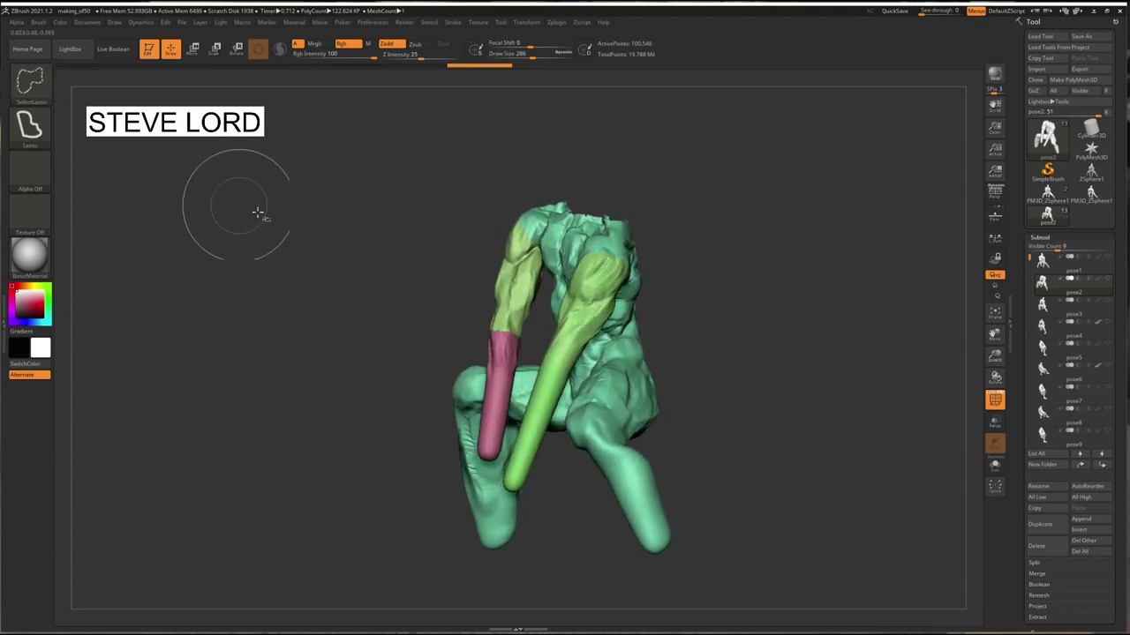
{"action": "left_click", "coordinate": [284, 216], "text": "ctrl+shift"}
{"action": "left_click", "coordinate": [29, 79]}
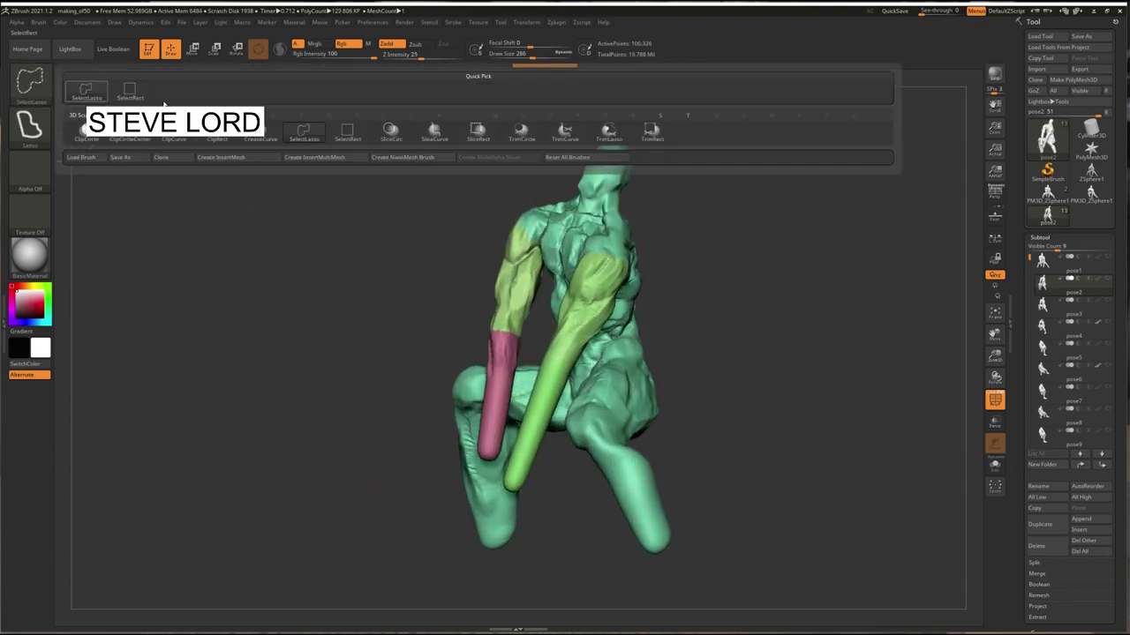
{"action": "left_click", "coordinate": [347, 134], "text": "ctrl+shift"}
Hide the arm polygroups of pose2, leaving only the head, torso and legs displayed.
{"action": "left_click_drag", "start_coordinate": [309, 278], "coordinate": [380, 280]}
{"action": "left_click", "coordinate": [500, 293], "text": "ctrl+shift"}
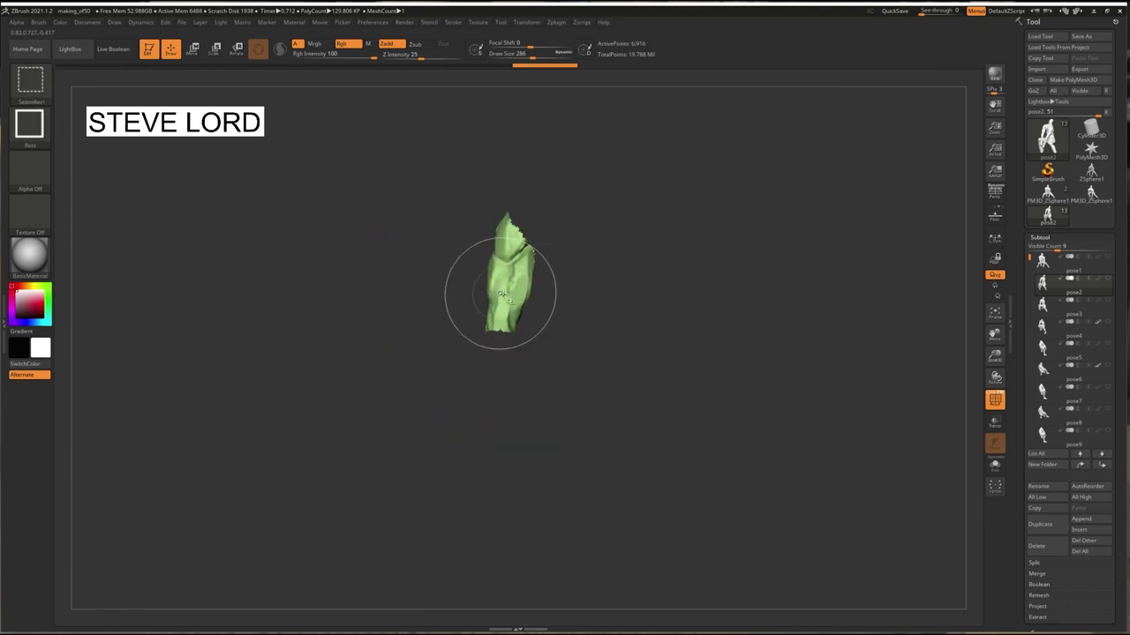
{"action": "left_click", "coordinate": [507, 298], "text": "ctrl+shift"}
{"action": "left_click", "coordinate": [592, 321], "text": "ctrl+shift"}
{"action": "left_click", "coordinate": [503, 384], "text": "ctrl+shift"}
{"action": "left_click", "coordinate": [556, 407], "text": "ctrl+shift"}
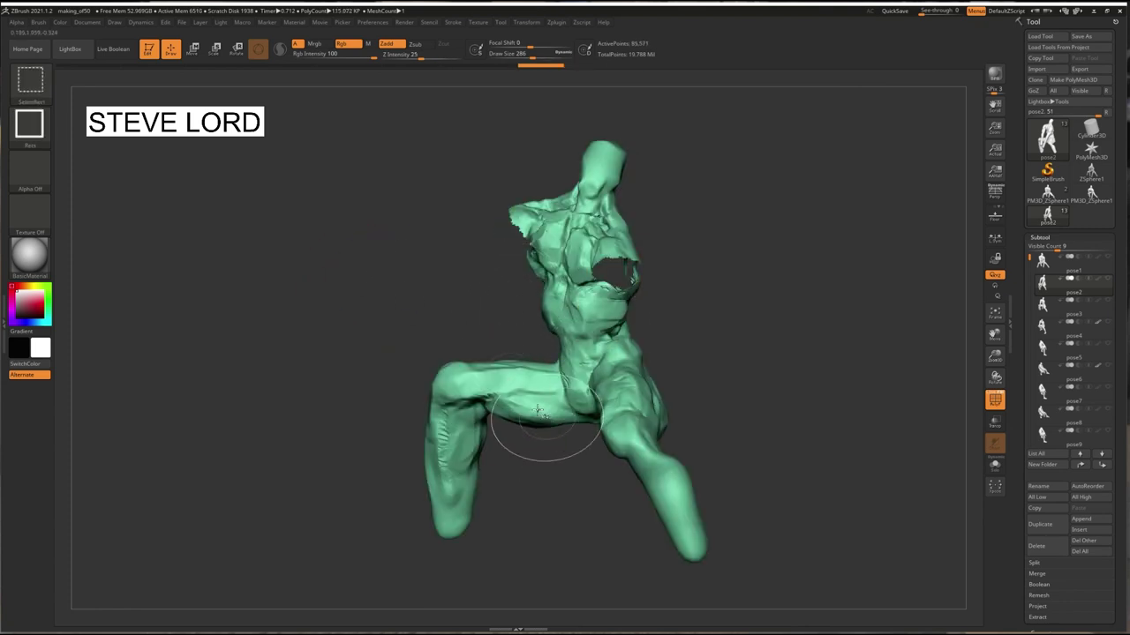
Examine the torso without arms from the side and other angles and restore all hidden parts.
{"action": "mouse_move", "coordinate": [335, 262]}
{"action": "left_mouse_down"}
{"action": "mouse_move", "coordinate": [341, 244]}
{"action": "mouse_move", "coordinate": [348, 253]}
{"action": "mouse_move", "coordinate": [339, 233]}
{"action": "mouse_move", "coordinate": [329, 238]}
{"action": "left_mouse_up"}
{"action": "left_click_drag", "start_coordinate": [370, 293], "coordinate": [383, 294]}
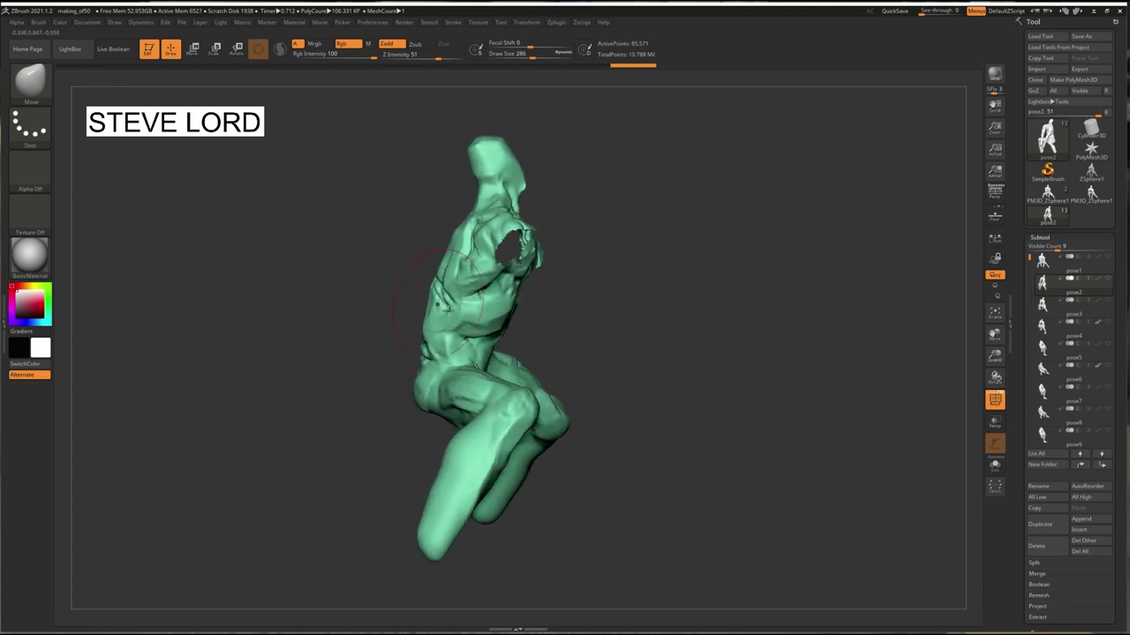
{"action": "mouse_move", "coordinate": [455, 311]}
{"action": "left_mouse_down"}
{"action": "mouse_move", "coordinate": [465, 305]}
{"action": "mouse_move", "coordinate": [344, 250]}
{"action": "mouse_move", "coordinate": [306, 291]}
{"action": "mouse_move", "coordinate": [336, 296]}
{"action": "left_mouse_up"}
{"action": "left_click_drag", "start_coordinate": [511, 300], "coordinate": [524, 278]}
{"action": "mouse_move", "coordinate": [406, 242]}
{"action": "left_mouse_down"}
{"action": "mouse_move", "coordinate": [331, 247]}
{"action": "mouse_move", "coordinate": [317, 290]}
{"action": "left_mouse_up"}
{"action": "left_click_drag", "start_coordinate": [449, 418], "coordinate": [745, 281]}
{"action": "left_click", "coordinate": [378, 252], "text": "ctrl+shift"}
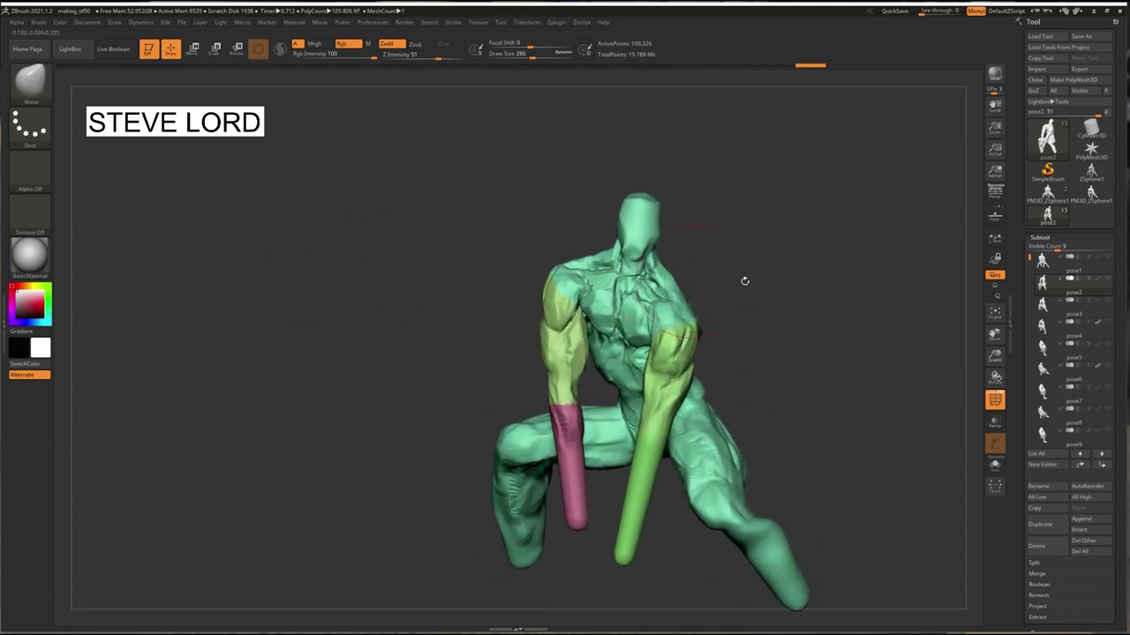
Select the pose3 subtool, turn off the polygroup colours and centre the figure in the view.
{"action": "left_click", "coordinate": [1058, 308]}
{"action": "mouse_move", "coordinate": [444, 315]}
{"action": "left_mouse_down"}
{"action": "mouse_move", "coordinate": [398, 297]}
{"action": "mouse_move", "coordinate": [450, 315]}
{"action": "left_mouse_up"}
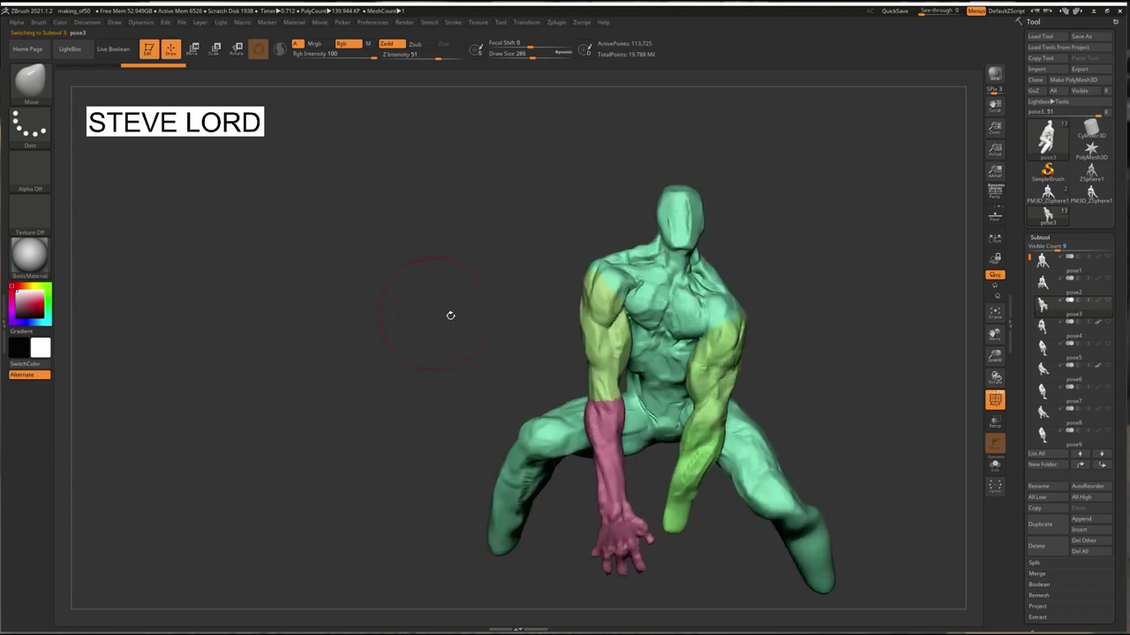
{"action": "left_click", "coordinate": [994, 401]}
{"action": "left_click_drag", "start_coordinate": [995, 357], "coordinate": [989, 337]}
{"action": "left_click_drag", "start_coordinate": [995, 335], "coordinate": [933, 337]}
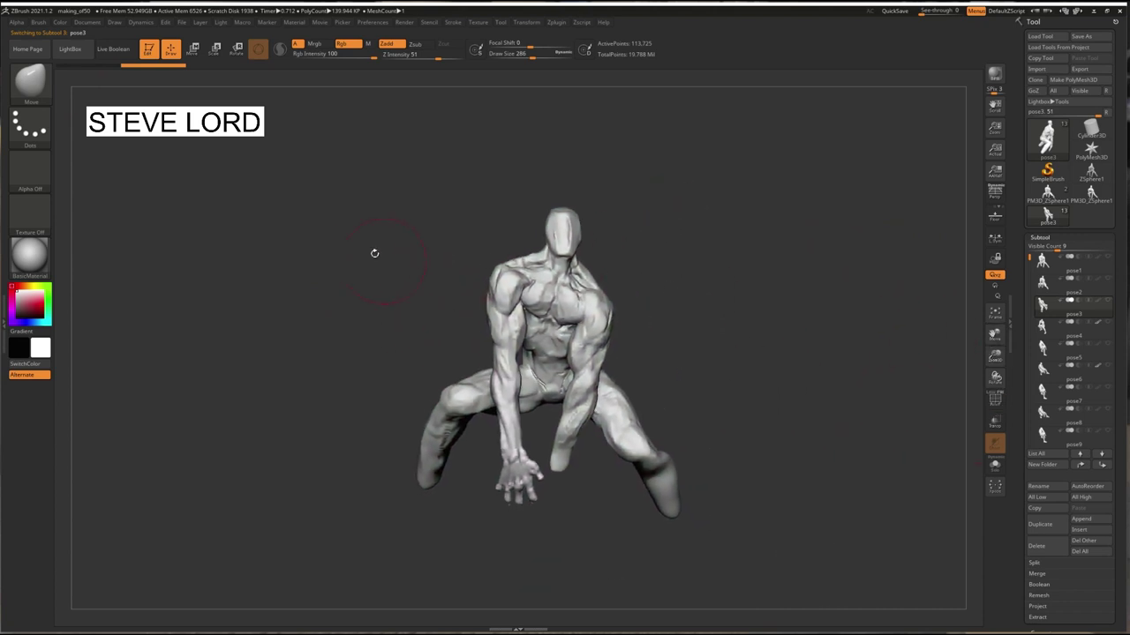
{"action": "left_click_drag", "start_coordinate": [373, 253], "coordinate": [370, 240]}
Build up the shoulder and chest muscles of pose3 with the ClayTubes brush at draw size 217.
{"action": "key", "text": "b"}
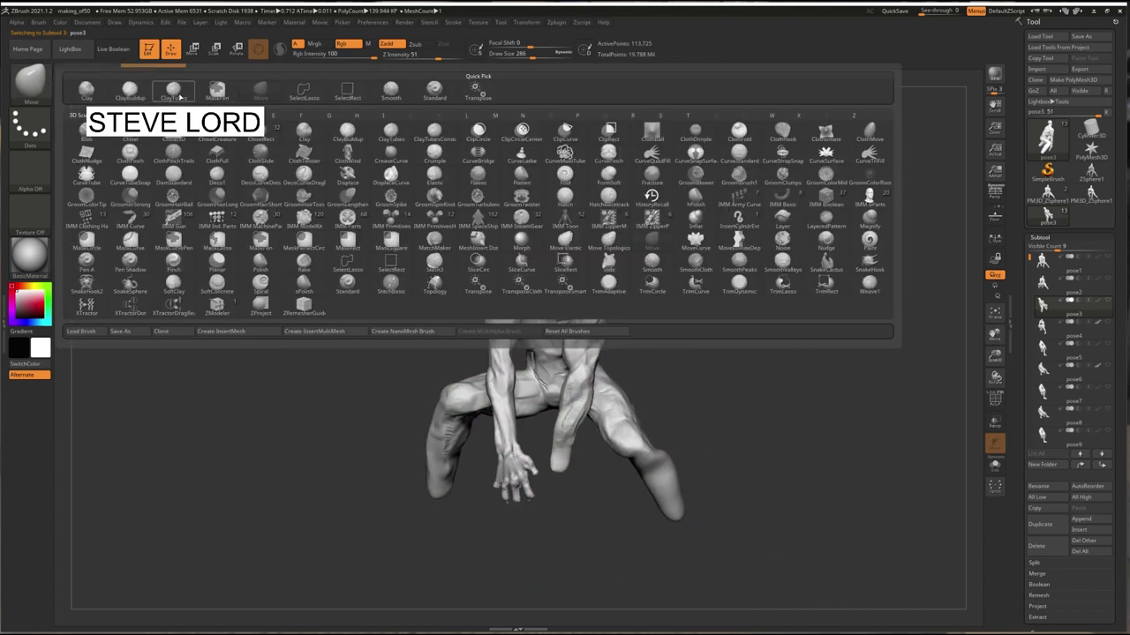
{"action": "left_click", "coordinate": [176, 94]}
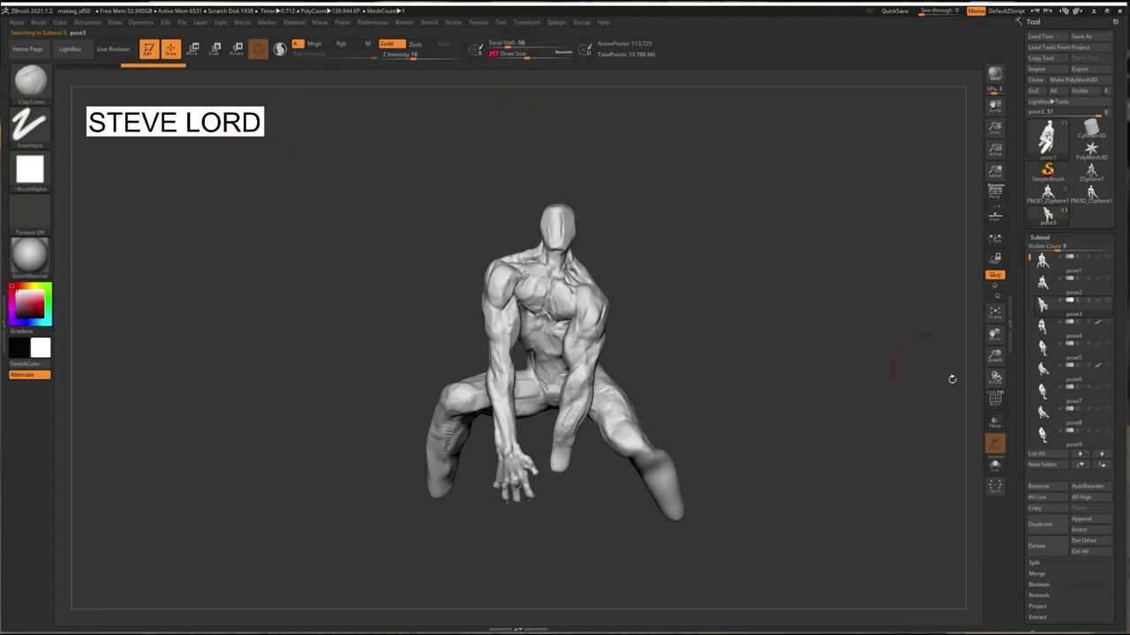
{"action": "left_click_drag", "start_coordinate": [995, 357], "coordinate": [997, 381]}
{"action": "left_click_drag", "start_coordinate": [995, 335], "coordinate": [993, 310]}
{"action": "left_click_drag", "start_coordinate": [429, 192], "coordinate": [402, 196]}
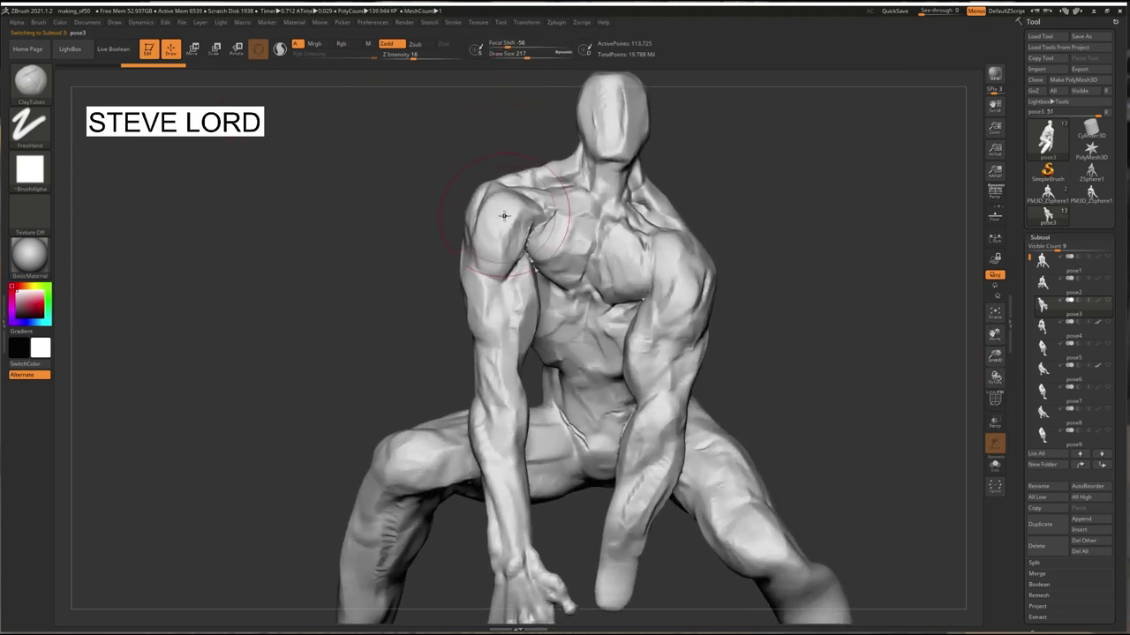
{"action": "mouse_move", "coordinate": [498, 233]}
{"action": "left_mouse_down"}
{"action": "mouse_move", "coordinate": [505, 253]}
{"action": "mouse_move", "coordinate": [484, 272]}
{"action": "mouse_move", "coordinate": [511, 265]}
{"action": "left_mouse_up"}
{"action": "left_click_drag", "start_coordinate": [385, 226], "coordinate": [460, 232]}
{"action": "mouse_move", "coordinate": [478, 244]}
{"action": "right_mouse_down"}
{"action": "mouse_move", "coordinate": [343, 199]}
{"action": "mouse_move", "coordinate": [461, 227]}
{"action": "right_mouse_up"}
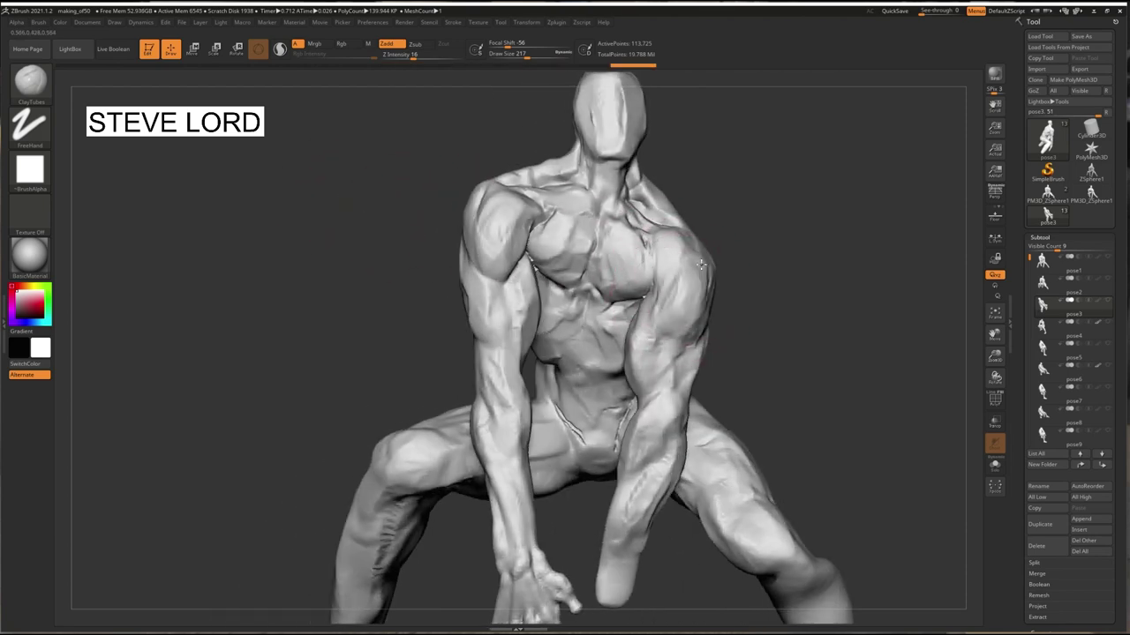
{"action": "left_click_drag", "start_coordinate": [702, 264], "coordinate": [630, 264]}
Examine the pose3 figure from above, from behind and from the front.
{"action": "mouse_move", "coordinate": [366, 180]}
{"action": "left_mouse_down"}
{"action": "mouse_move", "coordinate": [368, 161]}
{"action": "mouse_move", "coordinate": [363, 295]}
{"action": "left_mouse_up"}
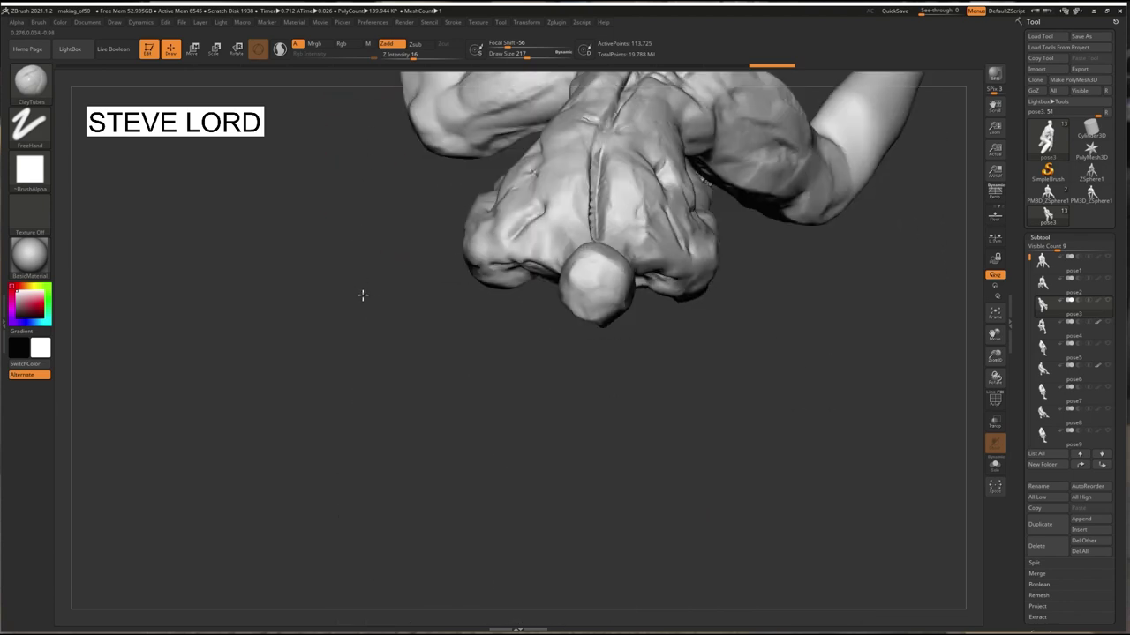
{"action": "mouse_move", "coordinate": [362, 296]}
{"action": "right_mouse_down"}
{"action": "mouse_move", "coordinate": [366, 164]}
{"action": "mouse_move", "coordinate": [394, 163]}
{"action": "mouse_move", "coordinate": [353, 220]}
{"action": "mouse_move", "coordinate": [376, 220]}
{"action": "right_mouse_up"}
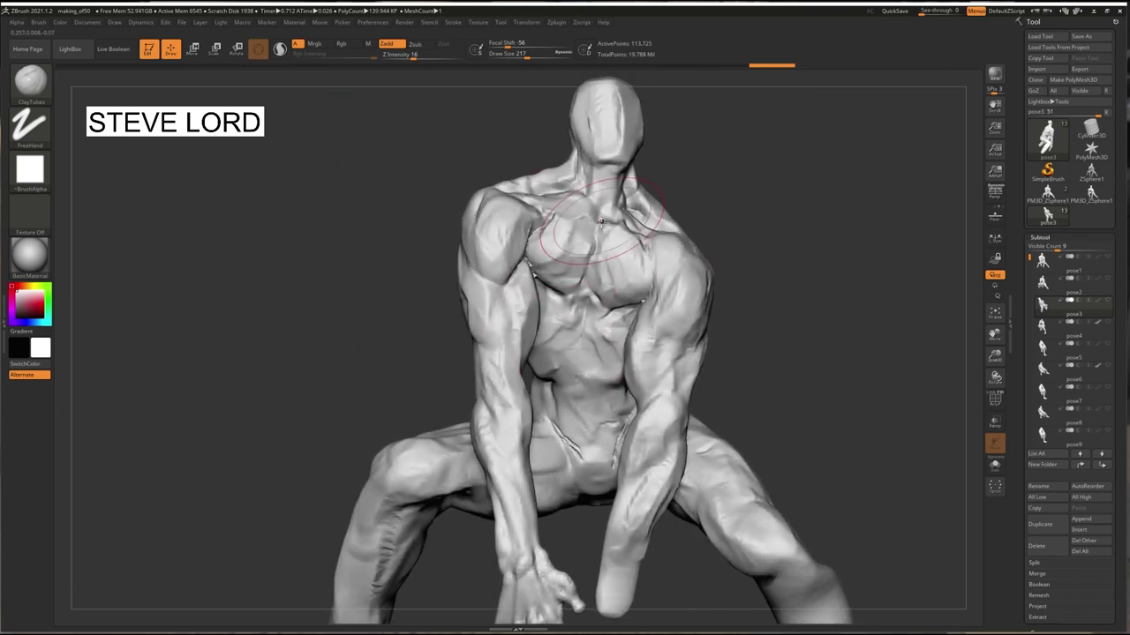
{"action": "mouse_move", "coordinate": [601, 223]}
{"action": "right_mouse_down"}
{"action": "mouse_move", "coordinate": [343, 252]}
{"action": "mouse_move", "coordinate": [416, 257]}
{"action": "mouse_move", "coordinate": [604, 314]}
{"action": "right_mouse_up"}
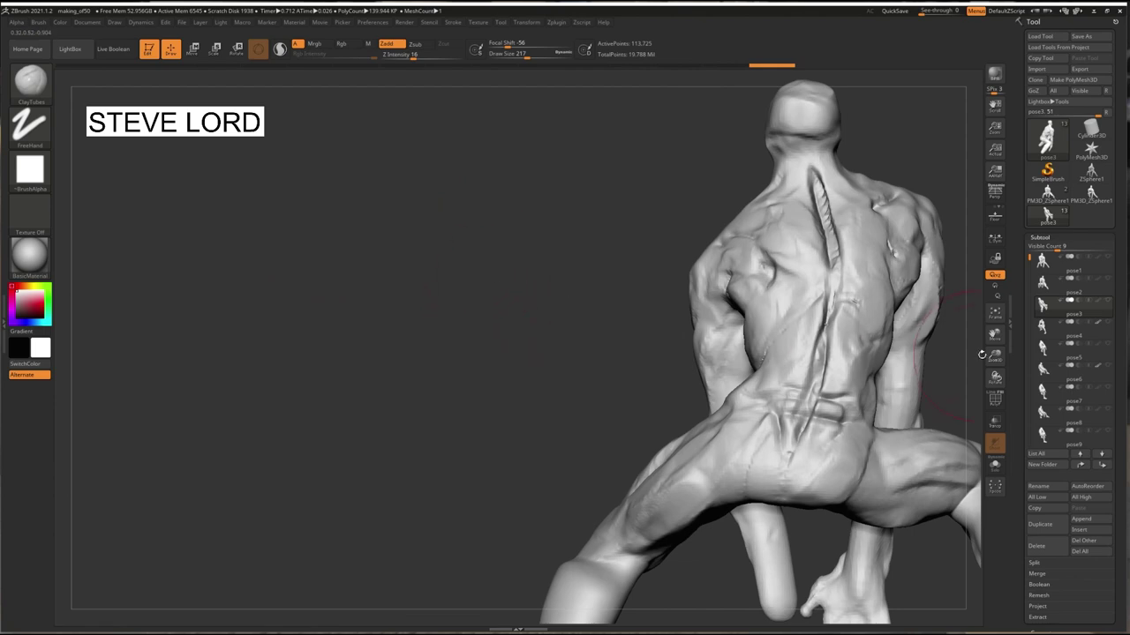
{"action": "mouse_move", "coordinate": [981, 354]}
{"action": "right_mouse_down"}
{"action": "mouse_move", "coordinate": [900, 324]}
{"action": "mouse_move", "coordinate": [368, 245]}
{"action": "mouse_move", "coordinate": [373, 171]}
{"action": "mouse_move", "coordinate": [379, 181]}
{"action": "right_mouse_up"}
{"action": "mouse_move", "coordinate": [618, 203]}
{"action": "right_mouse_down"}
{"action": "mouse_move", "coordinate": [461, 167]}
{"action": "mouse_move", "coordinate": [504, 151]}
{"action": "mouse_move", "coordinate": [453, 197]}
{"action": "mouse_move", "coordinate": [415, 203]}
{"action": "right_mouse_up"}
{"action": "left_click_drag", "start_coordinate": [995, 357], "coordinate": [993, 344]}
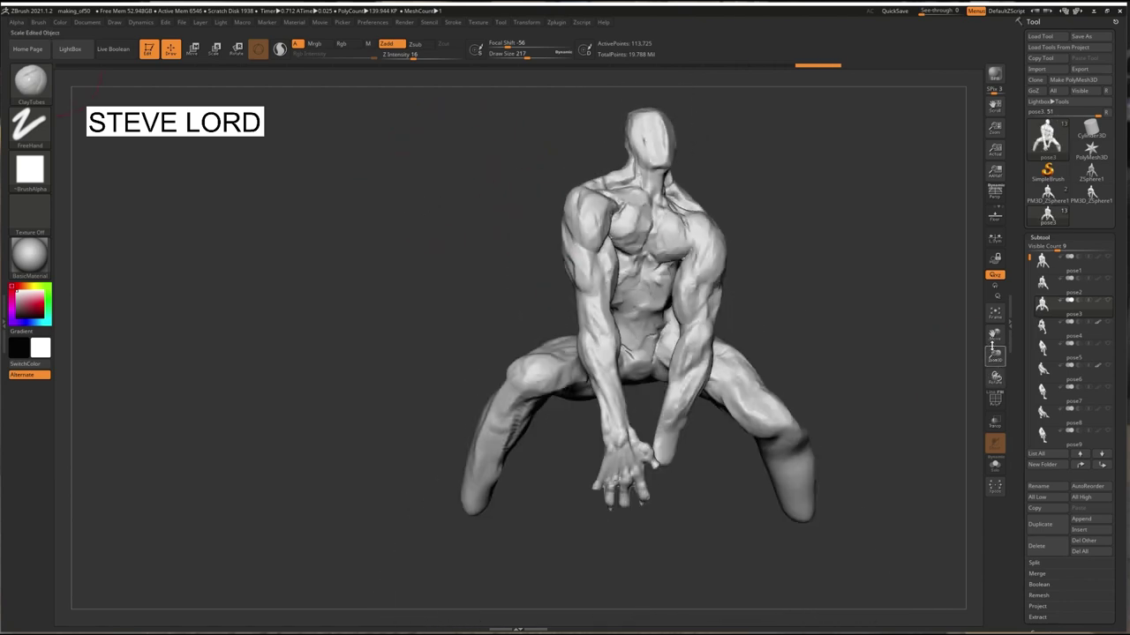
{"action": "left_click_drag", "start_coordinate": [895, 324], "coordinate": [799, 310]}
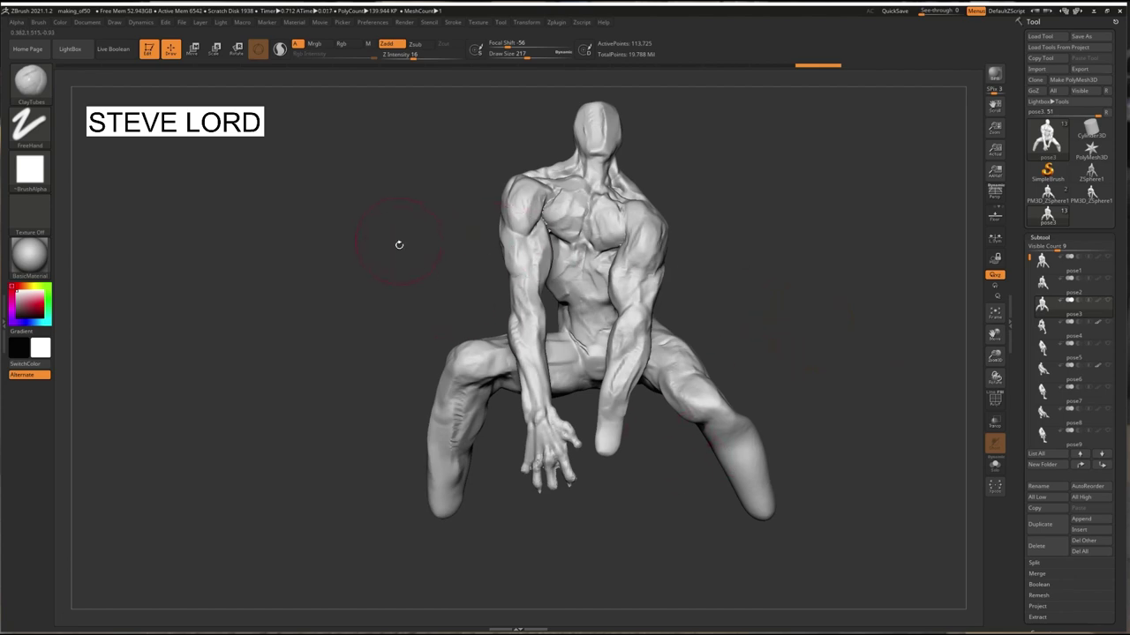
{"action": "mouse_move", "coordinate": [399, 245]}
{"action": "right_mouse_down"}
{"action": "mouse_move", "coordinate": [449, 267]}
{"action": "mouse_move", "coordinate": [380, 247]}
{"action": "mouse_move", "coordinate": [393, 214]}
{"action": "mouse_move", "coordinate": [371, 212]}
{"action": "mouse_move", "coordinate": [416, 220]}
{"action": "mouse_move", "coordinate": [412, 209]}
{"action": "mouse_move", "coordinate": [846, 368]}
{"action": "right_mouse_up"}
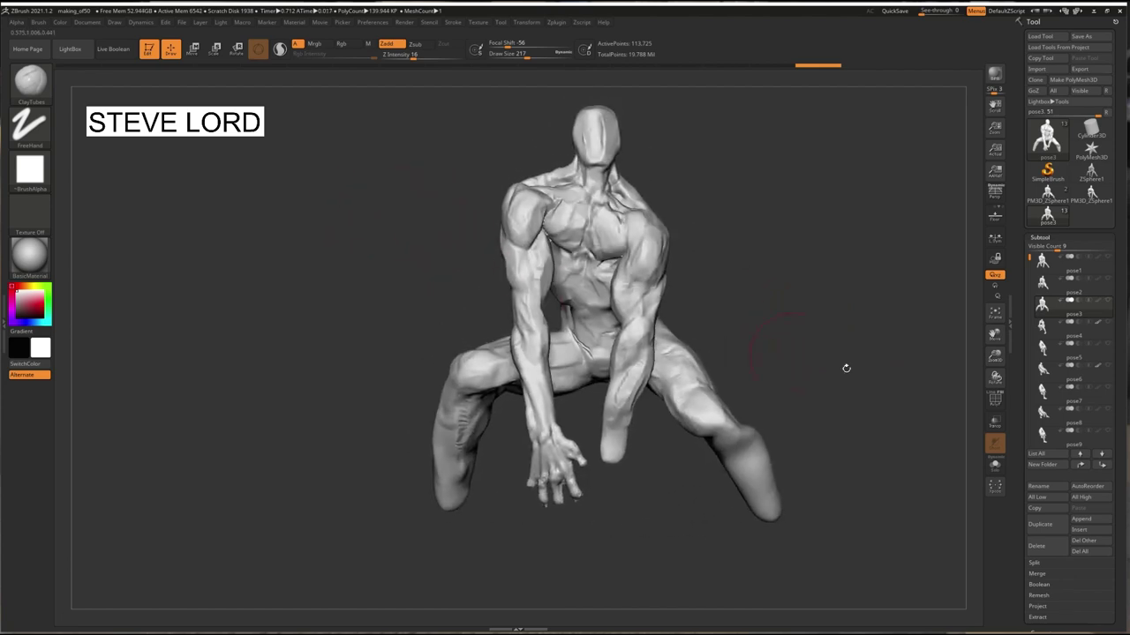
Reduce the ClayTubes draw size to 120 and define where the pectoral meets the shoulder.
{"action": "left_click_drag", "start_coordinate": [990, 351], "coordinate": [1031, 336]}
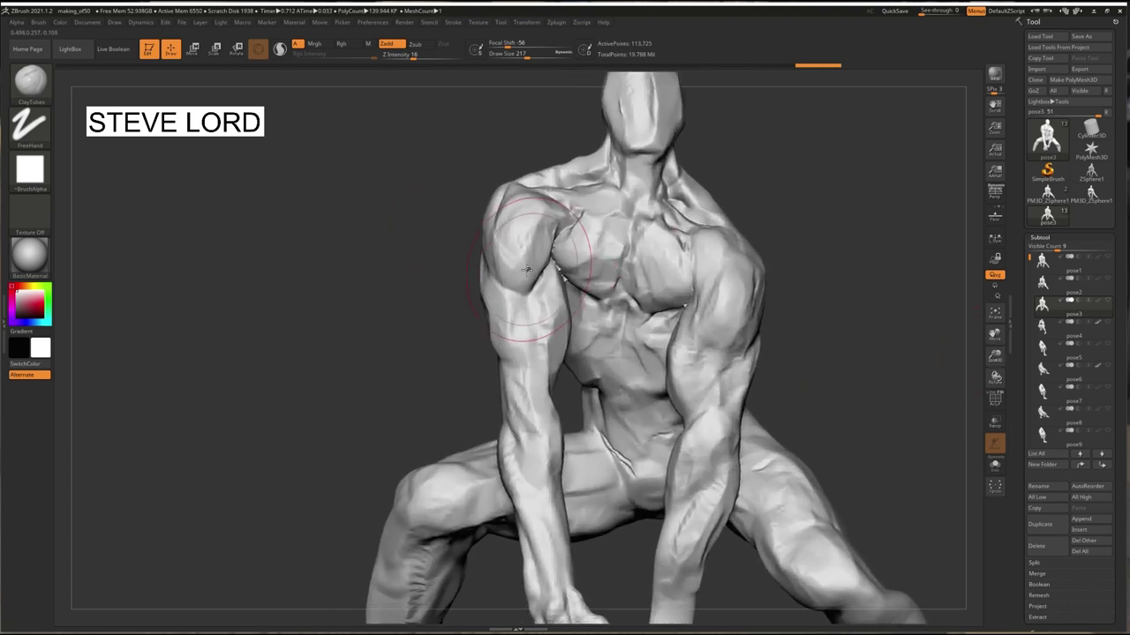
{"action": "left_click_drag", "start_coordinate": [519, 58], "coordinate": [517, 58]}
{"action": "mouse_move", "coordinate": [369, 200]}
{"action": "left_mouse_down"}
{"action": "mouse_move", "coordinate": [356, 194]}
{"action": "mouse_move", "coordinate": [408, 192]}
{"action": "mouse_move", "coordinate": [434, 245]}
{"action": "mouse_move", "coordinate": [519, 241]}
{"action": "mouse_move", "coordinate": [539, 199]}
{"action": "mouse_move", "coordinate": [565, 232]}
{"action": "left_mouse_up"}
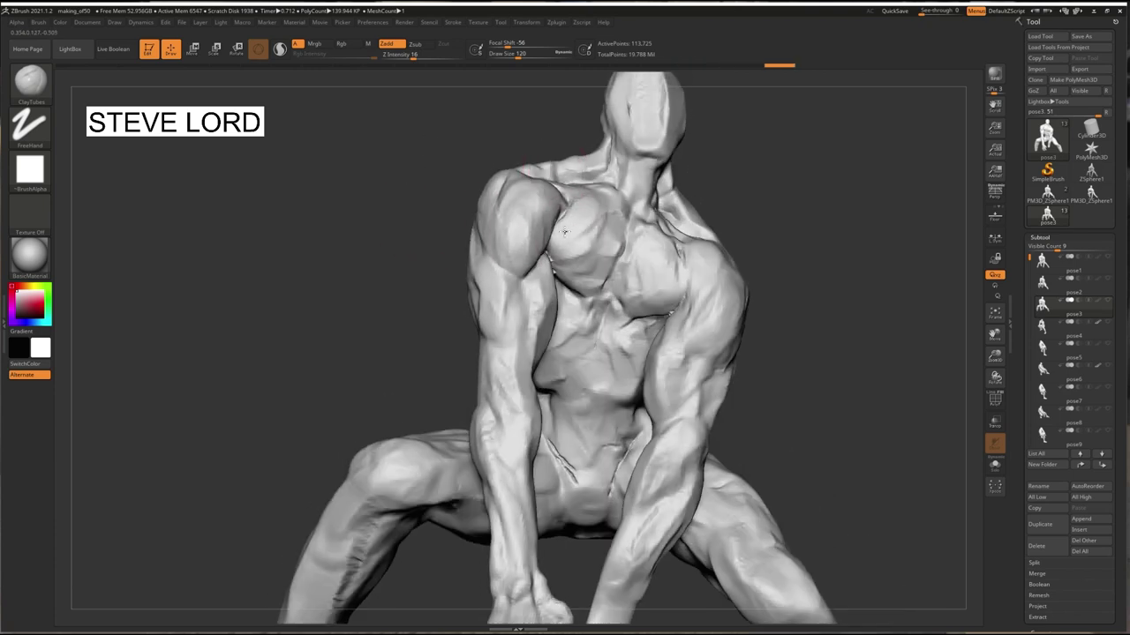
{"action": "left_click_drag", "start_coordinate": [456, 203], "coordinate": [568, 236]}
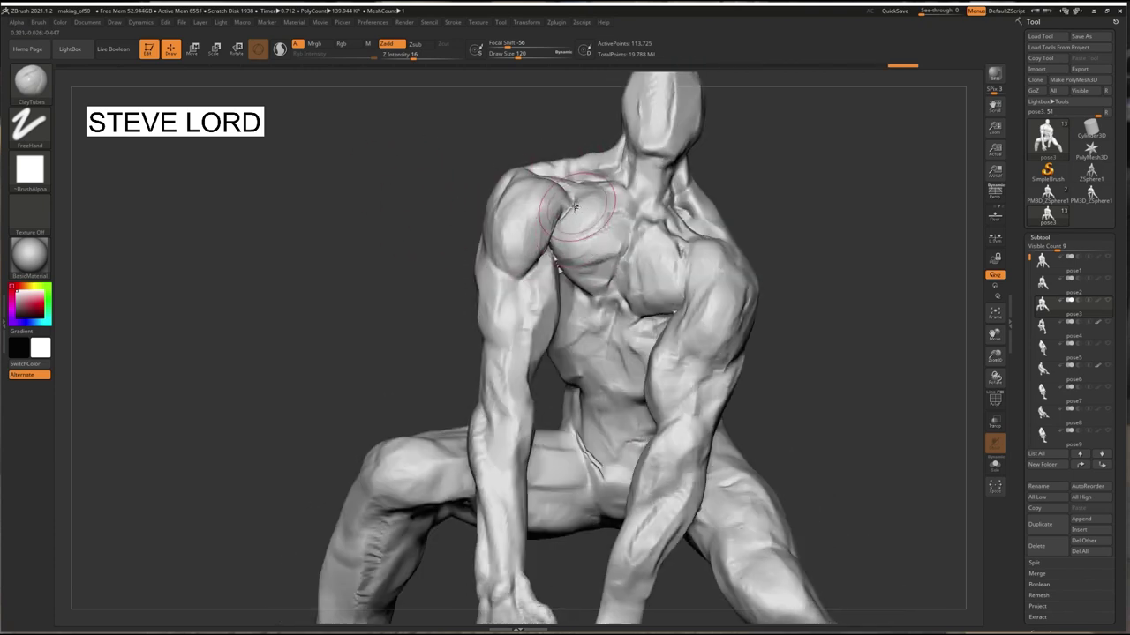
{"action": "left_click_drag", "start_coordinate": [381, 218], "coordinate": [443, 220]}
{"action": "left_click_drag", "start_coordinate": [526, 220], "coordinate": [540, 249]}
{"action": "left_click_drag", "start_coordinate": [458, 220], "coordinate": [394, 221]}
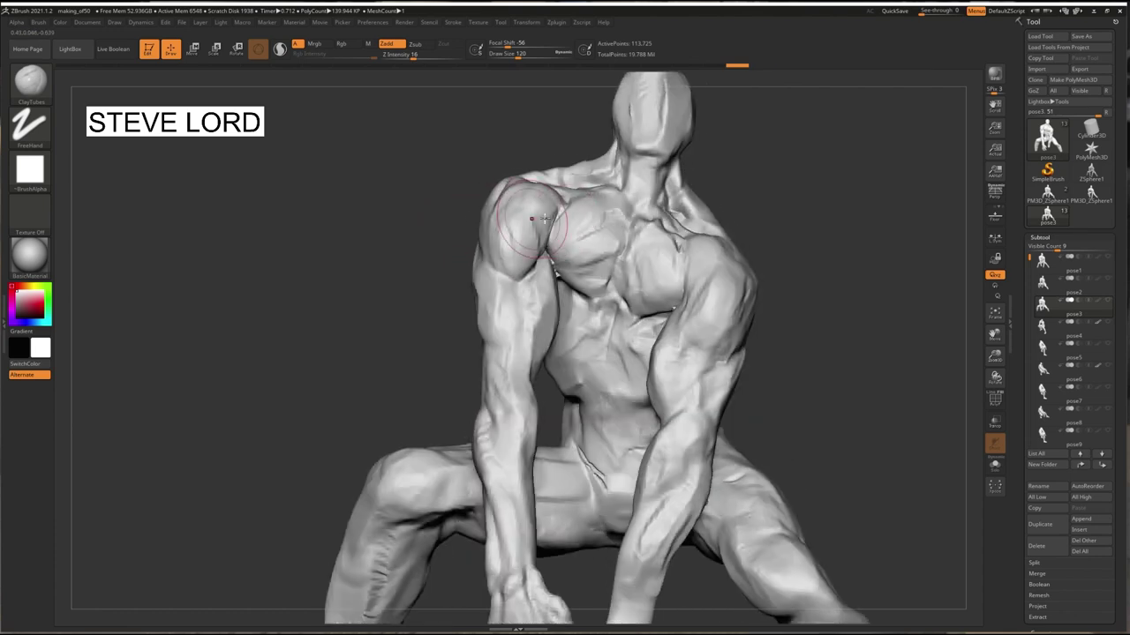
Add ClayTubes strokes along the deltoid and upper arm, working from front and side views.
{"action": "mouse_move", "coordinate": [535, 225]}
{"action": "left_mouse_down"}
{"action": "mouse_move", "coordinate": [552, 231]}
{"action": "mouse_move", "coordinate": [537, 268]}
{"action": "left_mouse_up"}
{"action": "left_click_drag", "start_coordinate": [450, 247], "coordinate": [388, 243]}
{"action": "left_click_drag", "start_coordinate": [534, 261], "coordinate": [534, 322]}
{"action": "left_click_drag", "start_coordinate": [441, 273], "coordinate": [503, 265]}
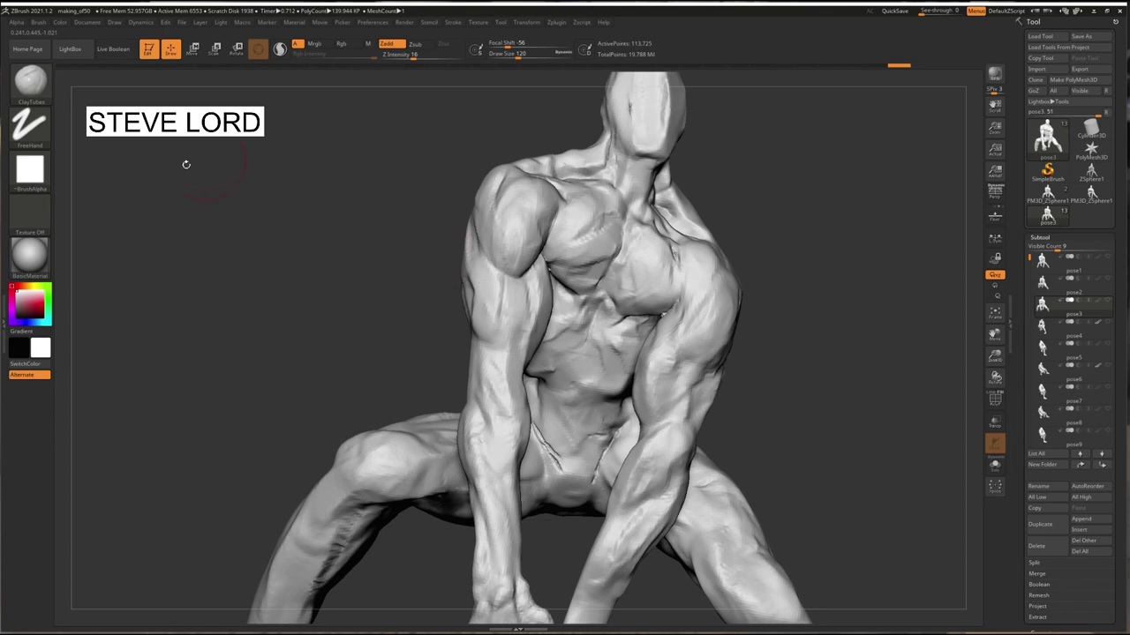
{"action": "left_click_drag", "start_coordinate": [222, 178], "coordinate": [468, 256]}
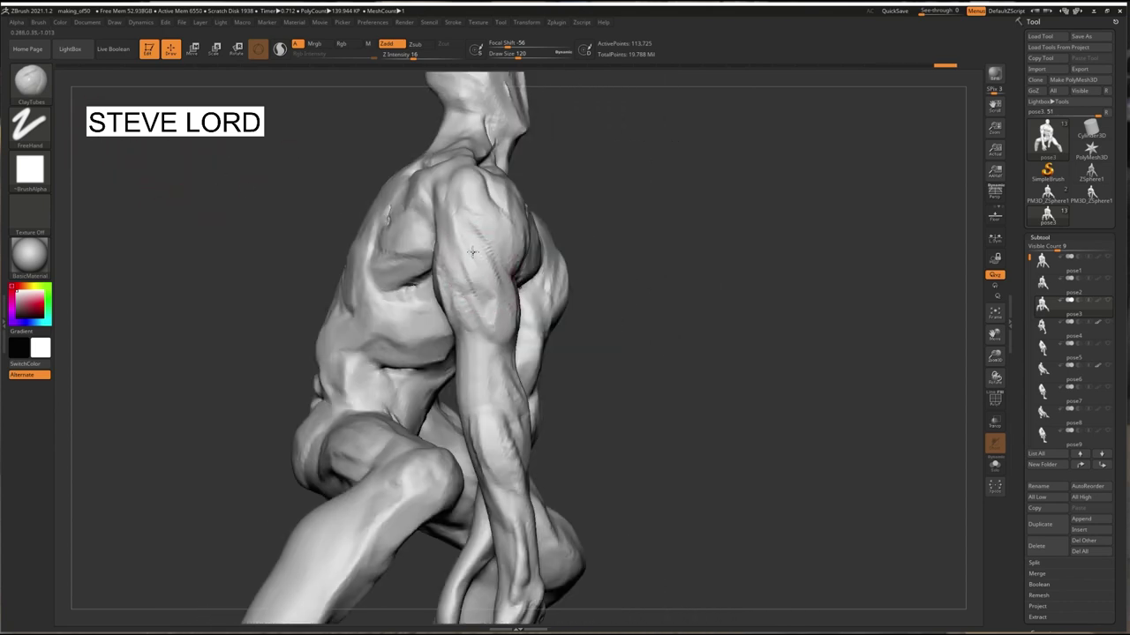
{"action": "mouse_move", "coordinate": [304, 177]}
{"action": "left_mouse_down"}
{"action": "mouse_move", "coordinate": [257, 169]}
{"action": "mouse_move", "coordinate": [515, 243]}
{"action": "left_mouse_up"}
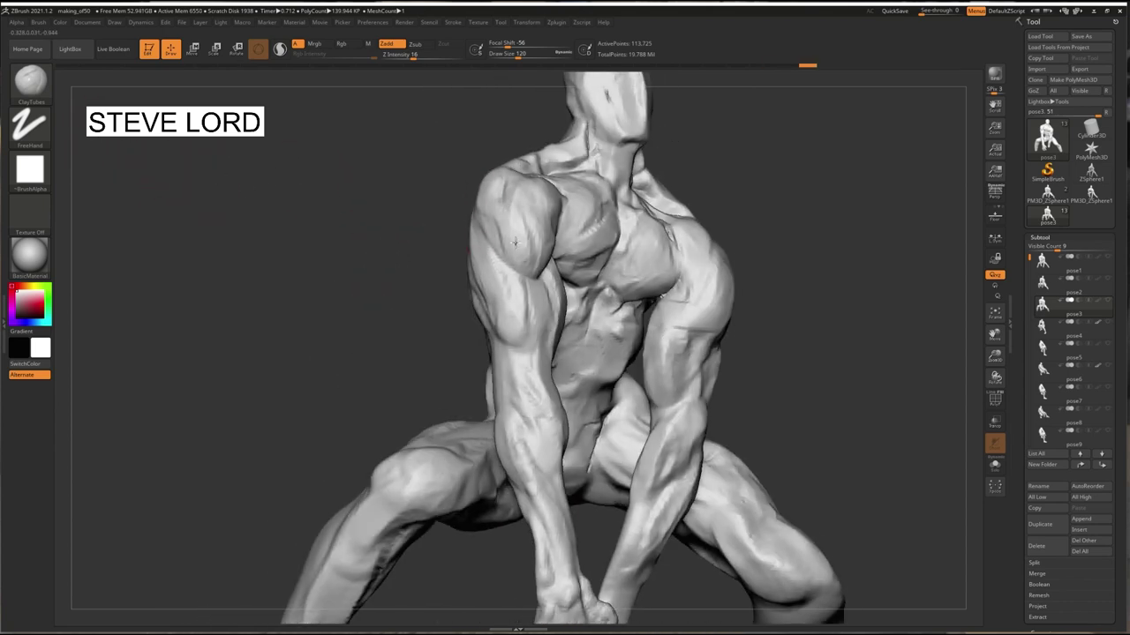
{"action": "left_click_drag", "start_coordinate": [424, 182], "coordinate": [371, 183]}
{"action": "left_click_drag", "start_coordinate": [547, 244], "coordinate": [540, 231]}
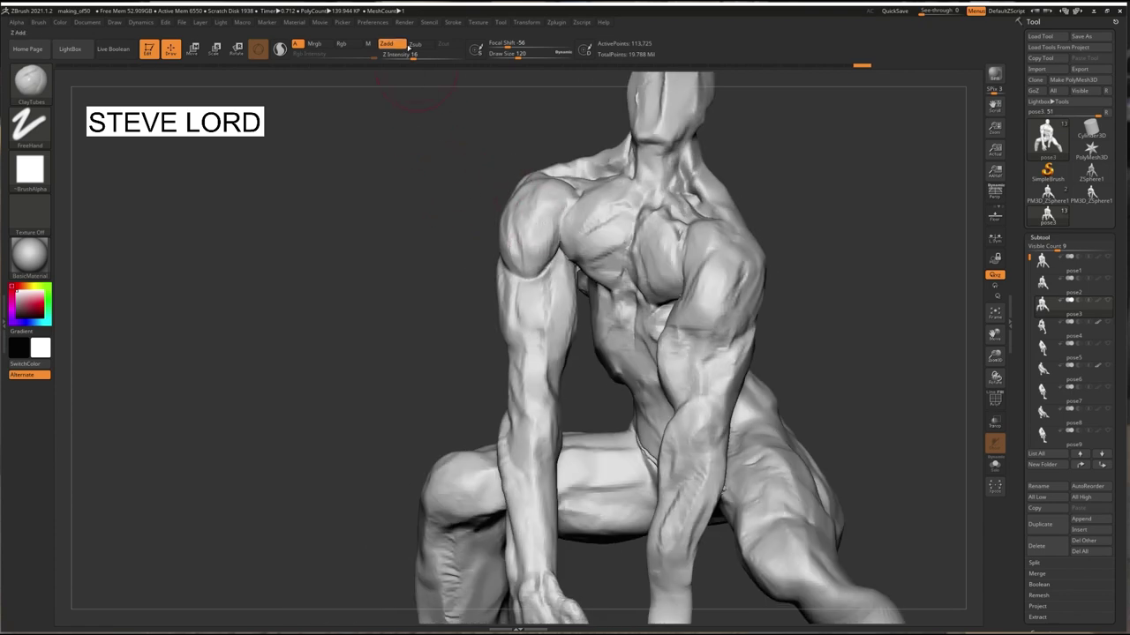
Switch ClayTubes to Zsub and carve into the forms of the arm and torso.
{"action": "left_click", "coordinate": [414, 45]}
{"action": "left_click_drag", "start_coordinate": [391, 159], "coordinate": [418, 169]}
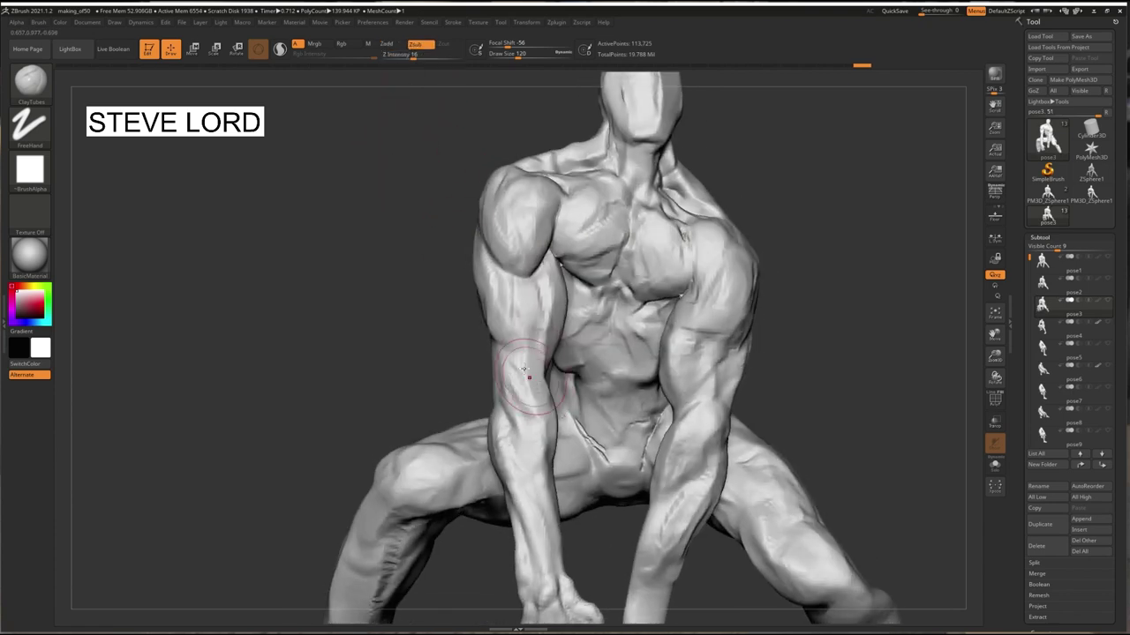
{"action": "mouse_move", "coordinate": [606, 356]}
{"action": "left_mouse_down"}
{"action": "mouse_move", "coordinate": [618, 388]}
{"action": "mouse_move", "coordinate": [609, 413]}
{"action": "mouse_move", "coordinate": [593, 397]}
{"action": "mouse_move", "coordinate": [614, 374]}
{"action": "mouse_move", "coordinate": [587, 357]}
{"action": "left_mouse_up"}
{"action": "left_click_drag", "start_coordinate": [322, 243], "coordinate": [305, 231]}
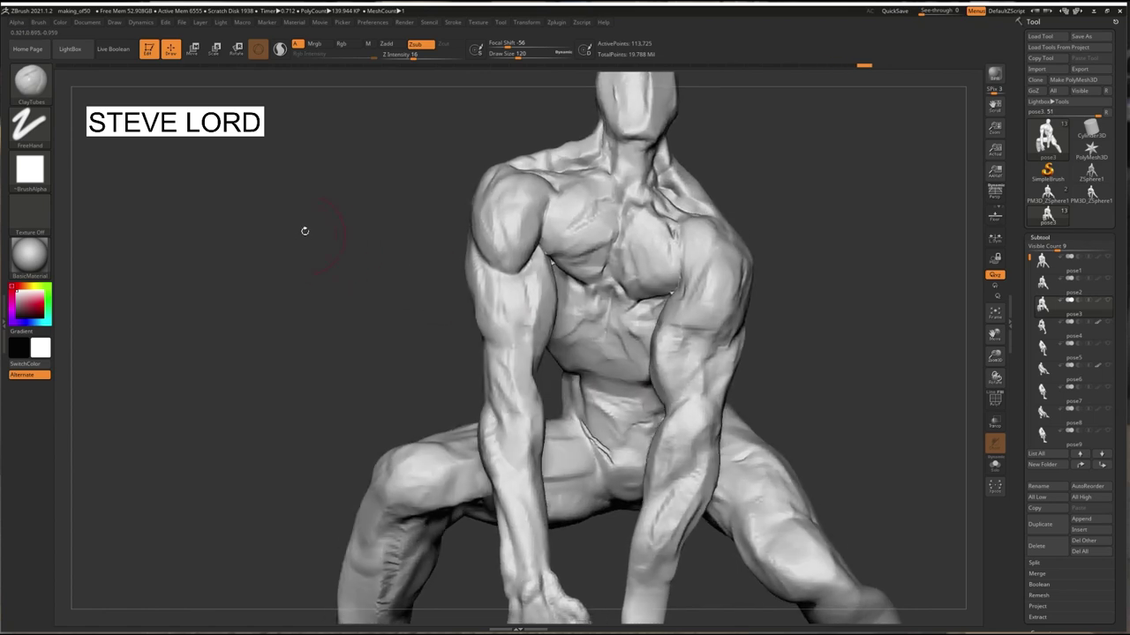
Set up the Standard brush with Alpha 39, focal shift 48 and draw size 83, framing the torso closely.
{"action": "left_click", "coordinate": [41, 93]}
{"action": "left_click", "coordinate": [449, 94]}
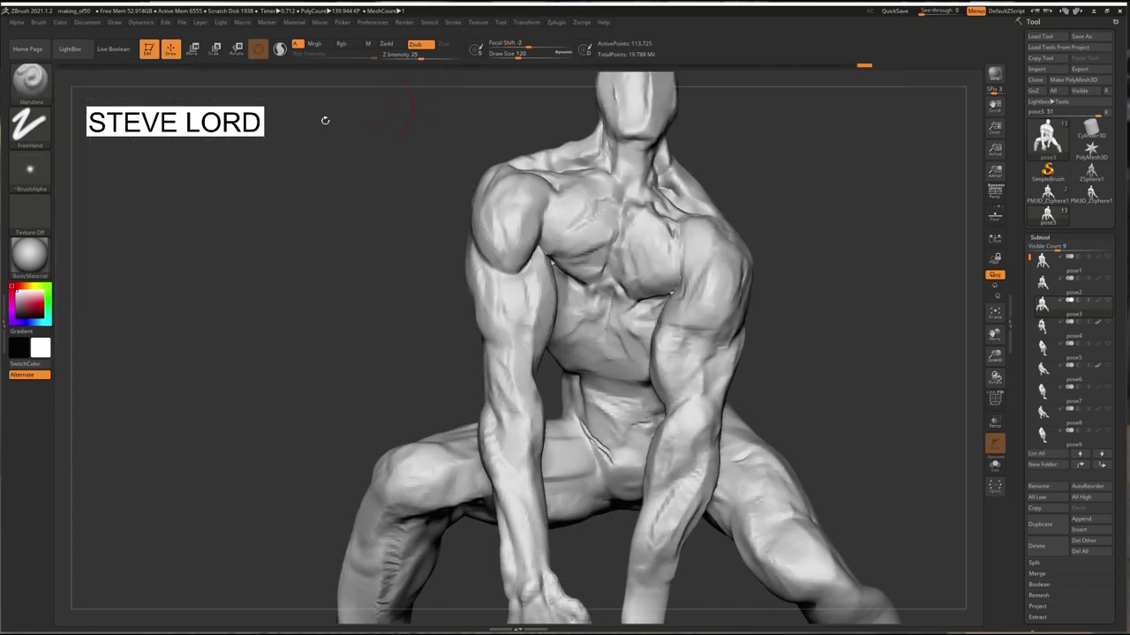
{"action": "left_click", "coordinate": [30, 170]}
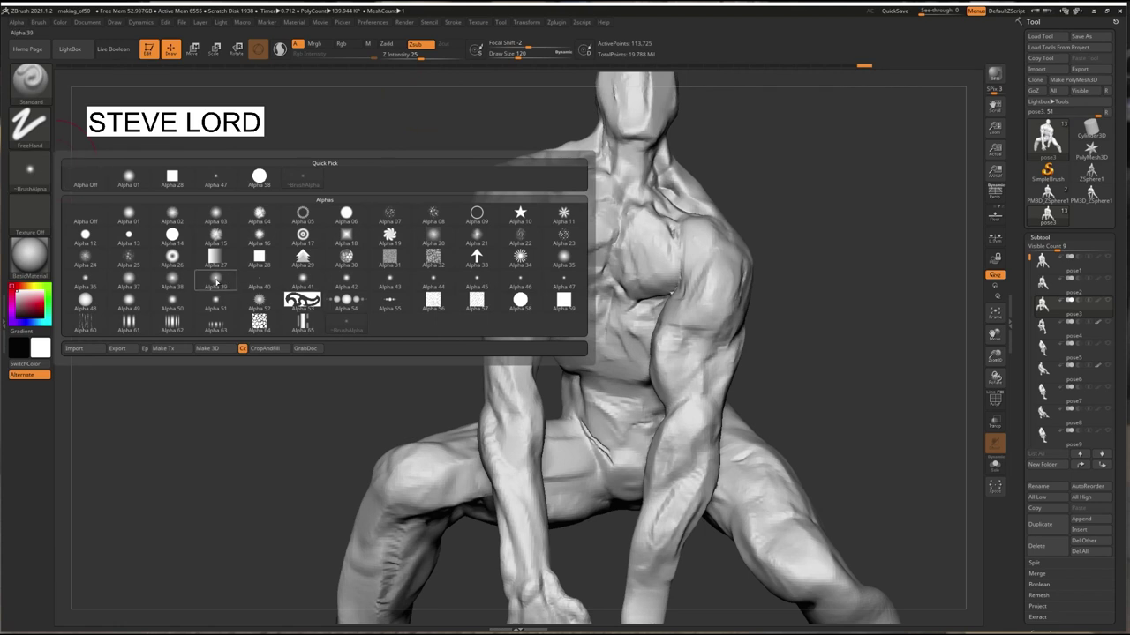
{"action": "left_click", "coordinate": [216, 283]}
{"action": "left_click_drag", "start_coordinate": [518, 56], "coordinate": [549, 45]}
{"action": "left_click_drag", "start_coordinate": [998, 362], "coordinate": [999, 395]}
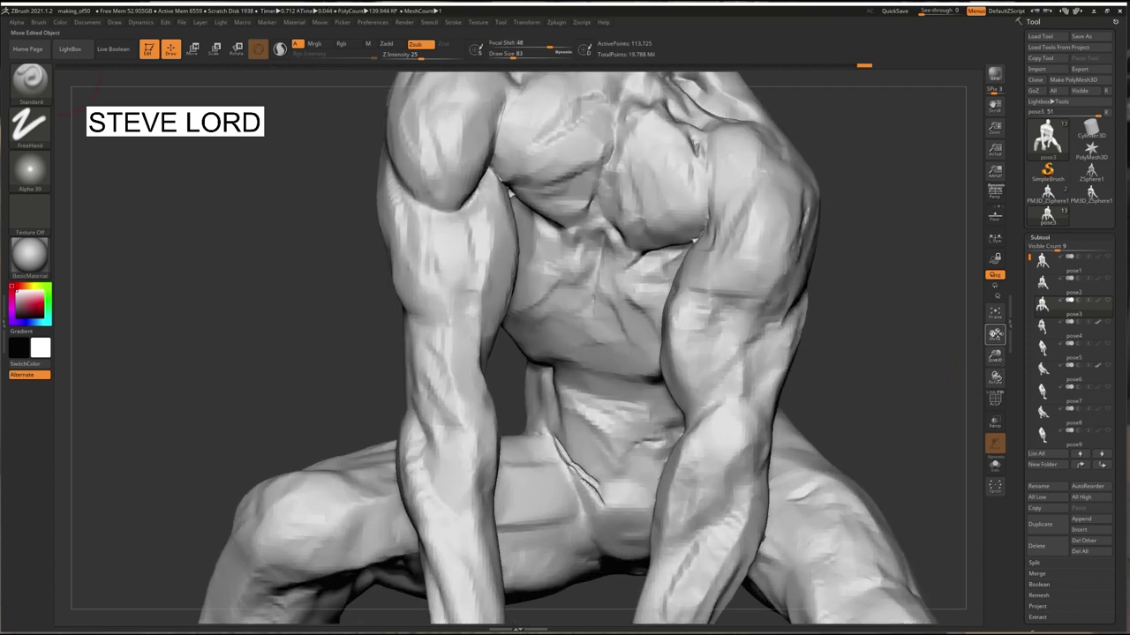
{"action": "left_click_drag", "start_coordinate": [994, 334], "coordinate": [1031, 316]}
Cut fine muscle lines into the chest and torso of pose3 with the Standard brush in Zsub mode.
{"action": "left_click_drag", "start_coordinate": [309, 235], "coordinate": [338, 233]}
{"action": "left_click_drag", "start_coordinate": [621, 252], "coordinate": [652, 286]}
{"action": "mouse_move", "coordinate": [995, 356]}
{"action": "left_mouse_down"}
{"action": "mouse_move", "coordinate": [993, 323]}
{"action": "mouse_move", "coordinate": [918, 431]}
{"action": "left_mouse_up"}
{"action": "mouse_move", "coordinate": [548, 254]}
{"action": "left_mouse_down"}
{"action": "mouse_move", "coordinate": [327, 222]}
{"action": "mouse_move", "coordinate": [355, 242]}
{"action": "left_mouse_up"}
{"action": "left_click_drag", "start_coordinate": [472, 212], "coordinate": [460, 212]}
{"action": "left_click_drag", "start_coordinate": [330, 264], "coordinate": [335, 199]}
{"action": "left_click_drag", "start_coordinate": [527, 388], "coordinate": [527, 394]}
{"action": "mouse_move", "coordinate": [295, 305]}
{"action": "left_mouse_down"}
{"action": "mouse_move", "coordinate": [342, 300]}
{"action": "mouse_move", "coordinate": [296, 305]}
{"action": "left_mouse_up"}
Select the pose4 subtool and examine its detailed anatomy from the front and side.
{"action": "left_click", "coordinate": [1058, 335]}
{"action": "left_click_drag", "start_coordinate": [711, 301], "coordinate": [737, 306]}
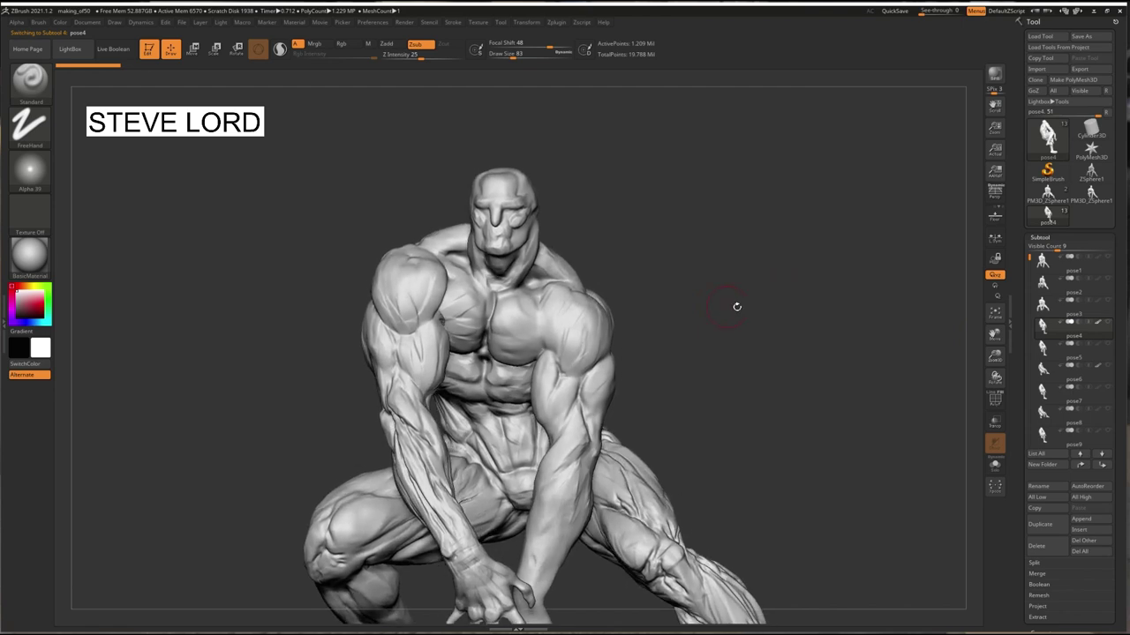
{"action": "left_click_drag", "start_coordinate": [998, 361], "coordinate": [1009, 269]}
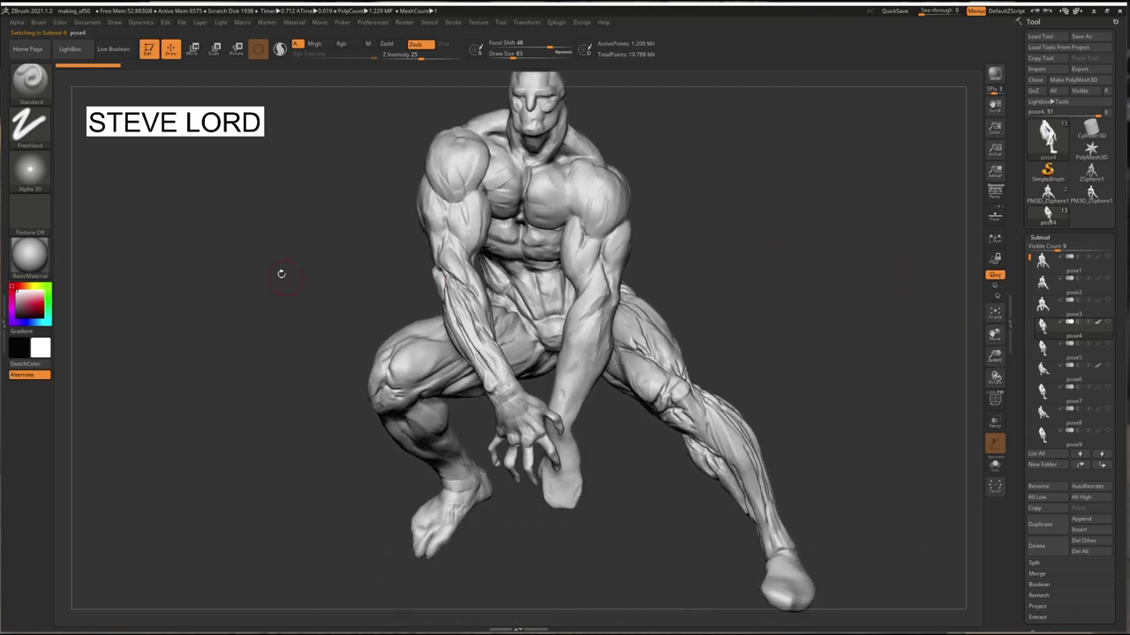
{"action": "mouse_move", "coordinate": [281, 274]}
{"action": "left_mouse_down"}
{"action": "mouse_move", "coordinate": [281, 254]}
{"action": "mouse_move", "coordinate": [227, 249]}
{"action": "mouse_move", "coordinate": [510, 388]}
{"action": "left_mouse_up"}
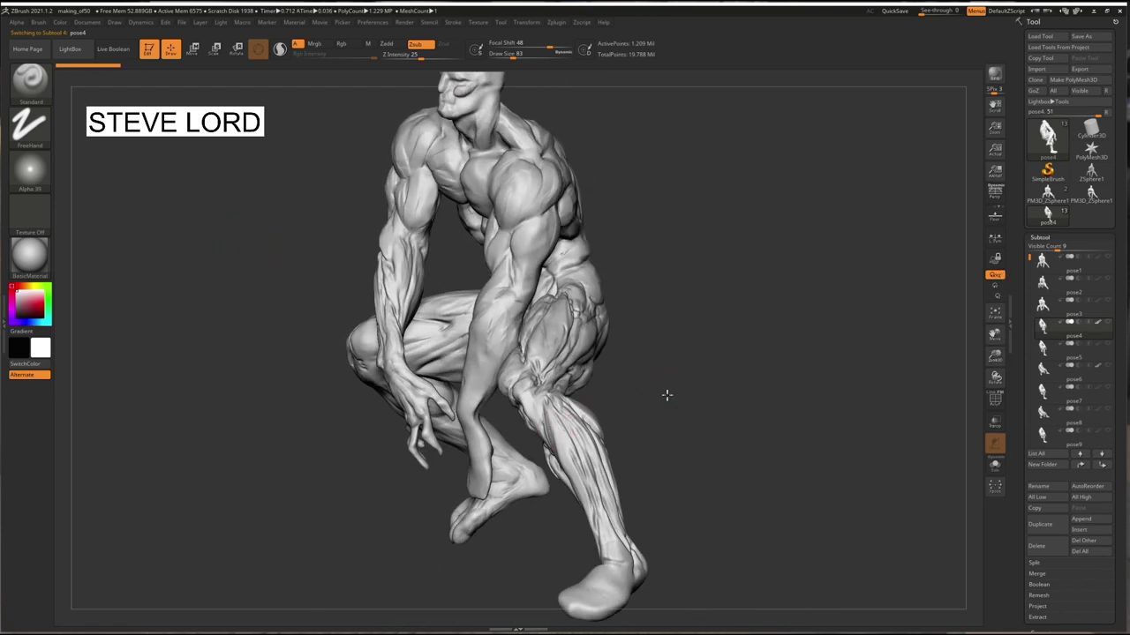
{"action": "left_click_drag", "start_coordinate": [667, 395], "coordinate": [471, 477]}
{"action": "left_click_drag", "start_coordinate": [315, 468], "coordinate": [638, 431]}
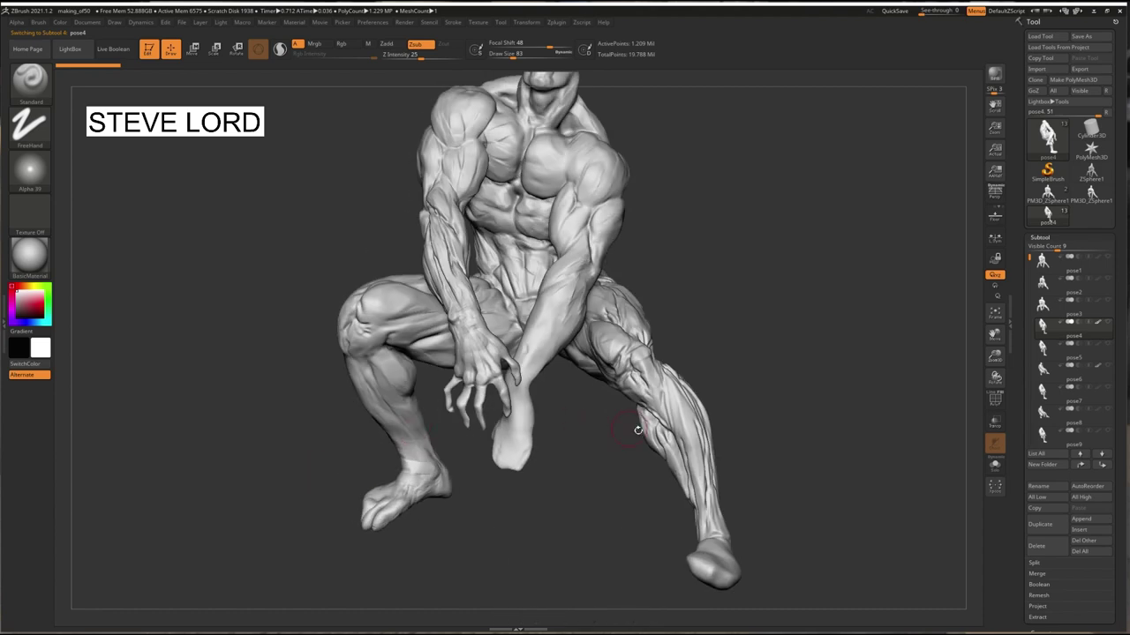
{"action": "left_click_drag", "start_coordinate": [593, 463], "coordinate": [622, 459]}
{"action": "left_click_drag", "start_coordinate": [375, 283], "coordinate": [223, 198]}
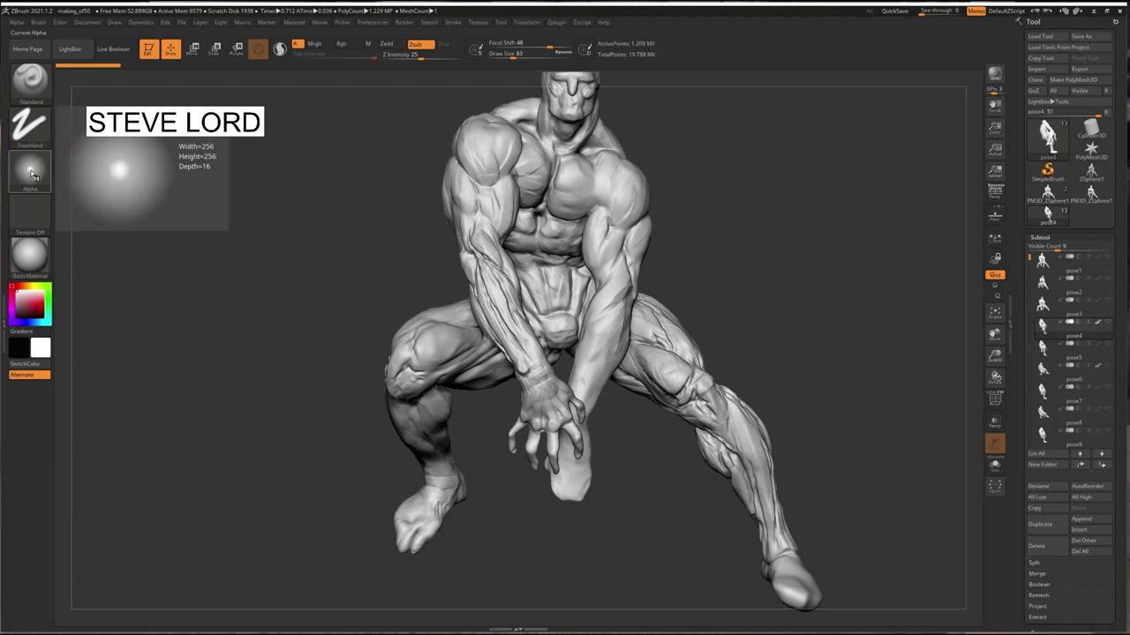
Choose the DamStandard brush and open its Lazy Mouse stroke settings.
{"action": "left_click", "coordinate": [29, 79]}
{"action": "key", "text": "d"}
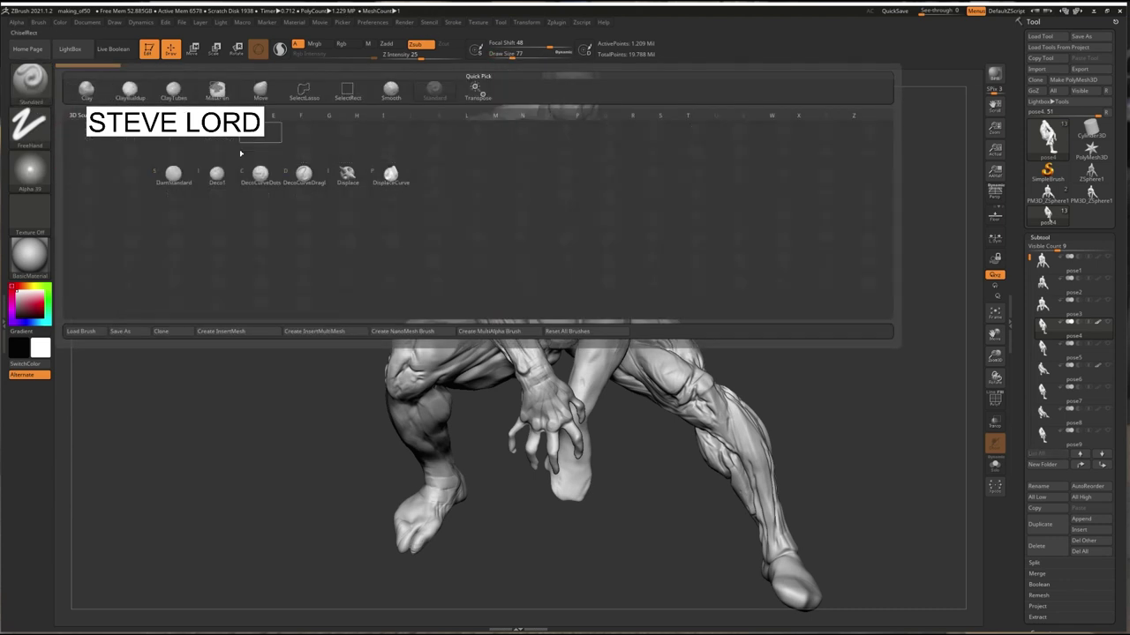
{"action": "left_click", "coordinate": [171, 175]}
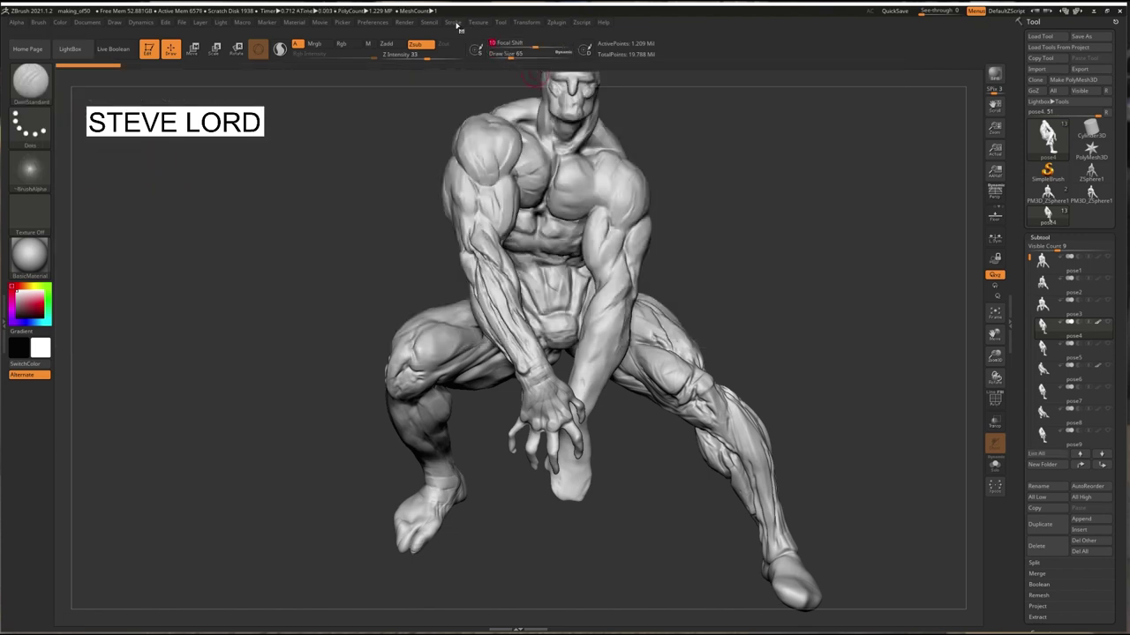
{"action": "left_click", "coordinate": [452, 22]}
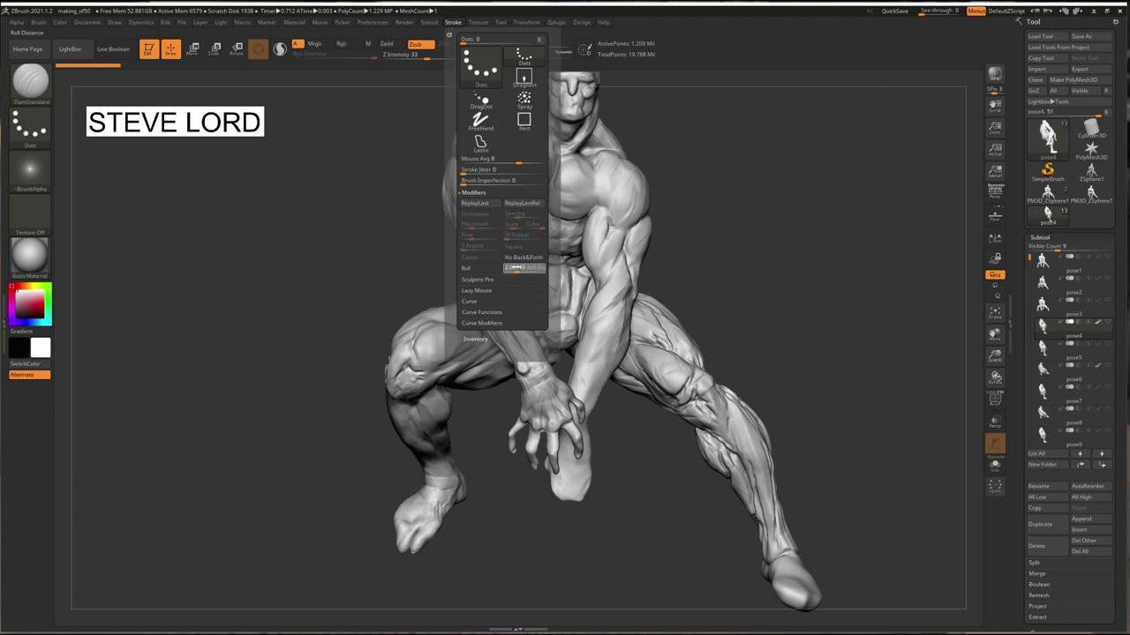
{"action": "left_click", "coordinate": [520, 268]}
{"action": "left_click", "coordinate": [475, 292]}
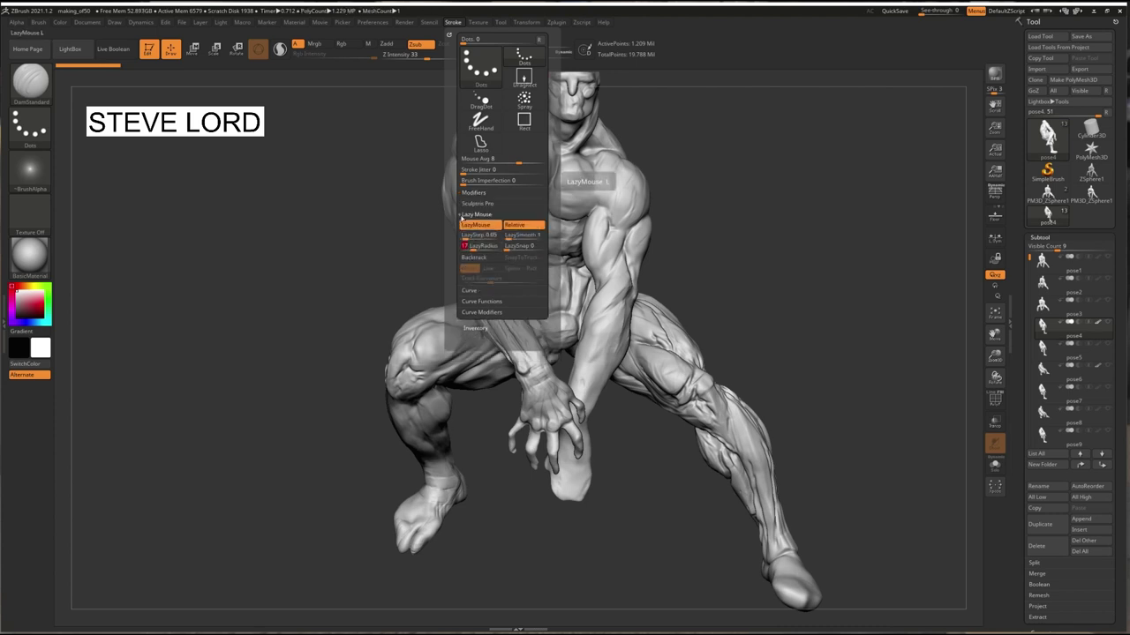
Carve muscle separation lines across pose4's deltoid and upper arm with DamStandard at draw size 65.
{"action": "mouse_move", "coordinate": [328, 244]}
{"action": "left_mouse_down"}
{"action": "mouse_move", "coordinate": [303, 222]}
{"action": "mouse_move", "coordinate": [318, 244]}
{"action": "left_mouse_up"}
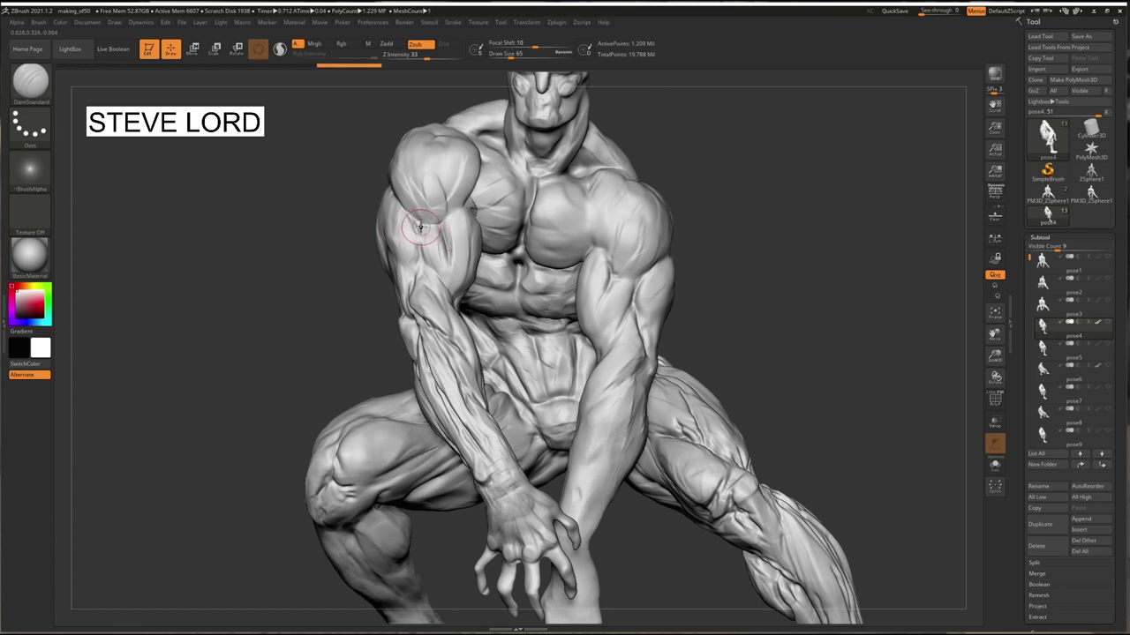
{"action": "mouse_move", "coordinate": [455, 196]}
{"action": "right_mouse_down"}
{"action": "mouse_move", "coordinate": [312, 88]}
{"action": "mouse_move", "coordinate": [420, 148]}
{"action": "right_mouse_up"}
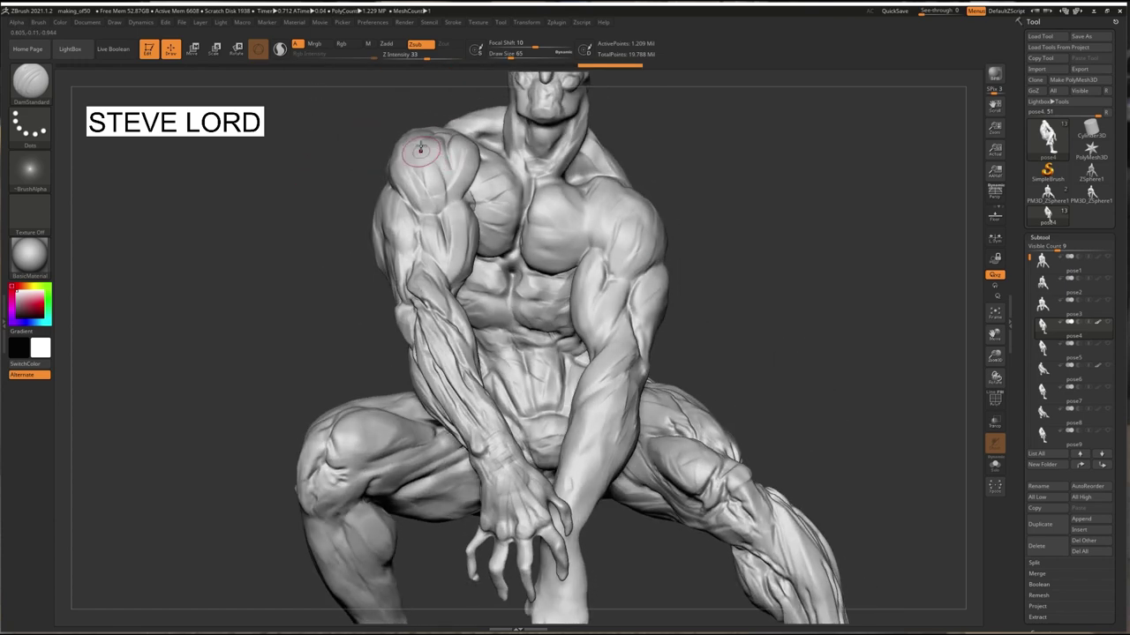
{"action": "left_click_drag", "start_coordinate": [428, 166], "coordinate": [434, 219]}
{"action": "left_click_drag", "start_coordinate": [424, 180], "coordinate": [415, 201]}
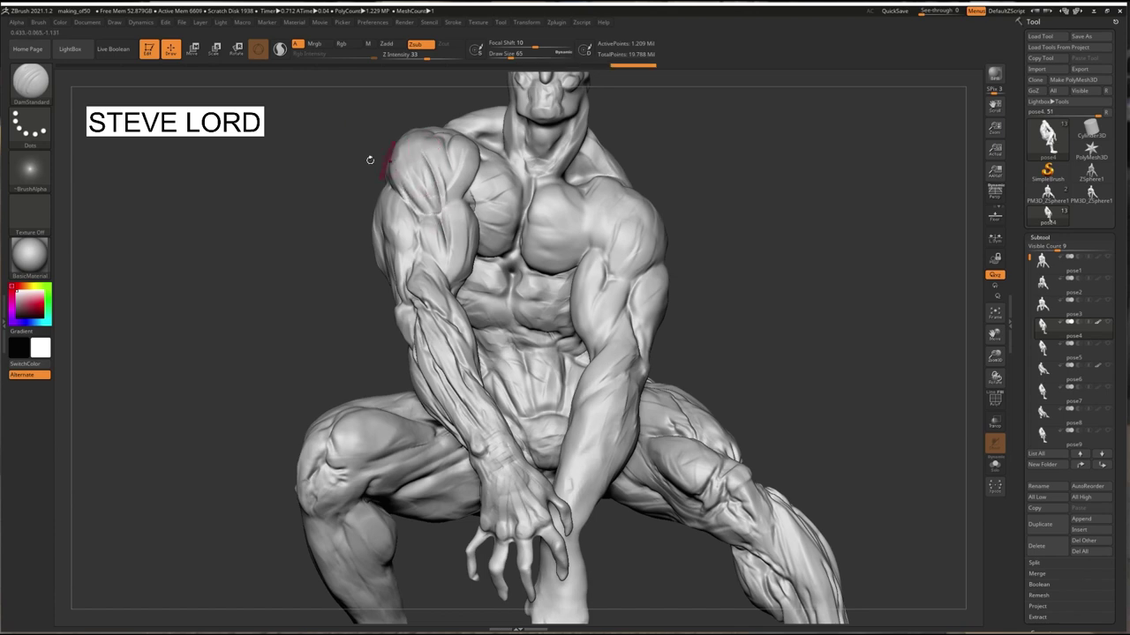
Carve fibre lines down pose4's right deltoid and into the upper arm below it with DamStandard at draw size 65.
{"action": "left_click_drag", "start_coordinate": [324, 172], "coordinate": [318, 186]}
{"action": "right_click_drag", "start_coordinate": [317, 185], "coordinate": [447, 168]}
{"action": "left_click_drag", "start_coordinate": [461, 196], "coordinate": [436, 212]}
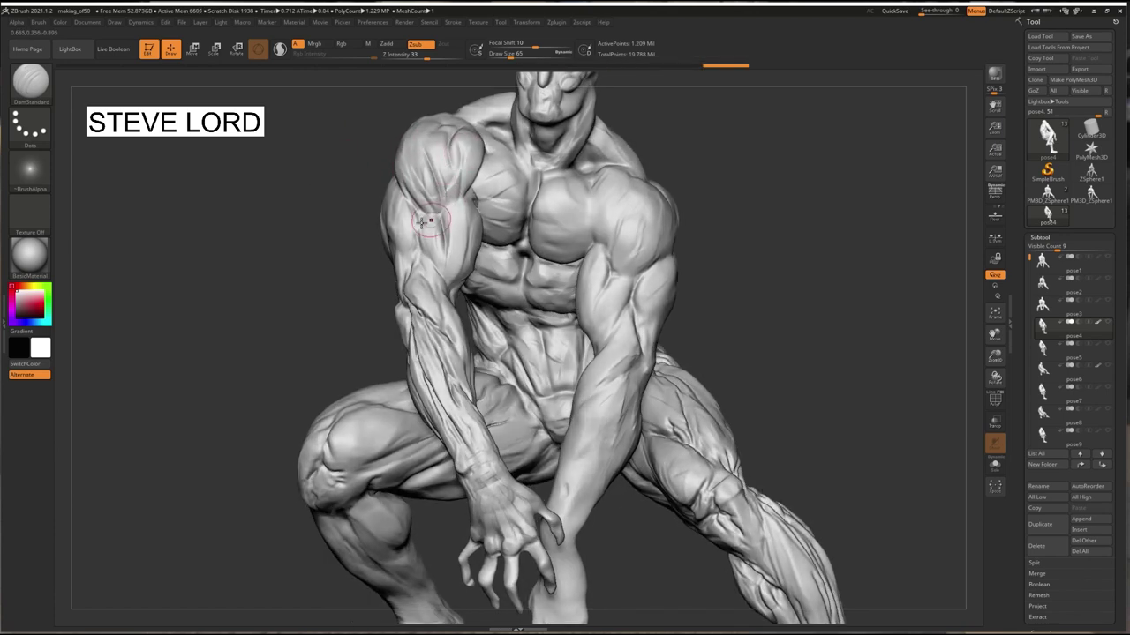
{"action": "left_click_drag", "start_coordinate": [357, 182], "coordinate": [353, 244]}
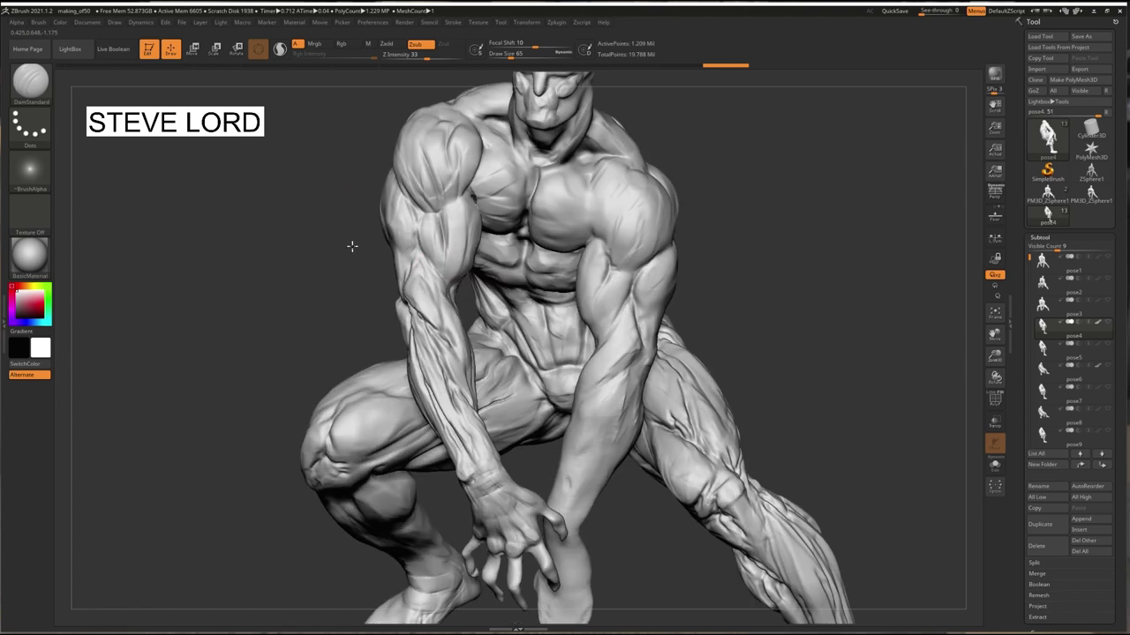
{"action": "left_click_drag", "start_coordinate": [353, 245], "coordinate": [346, 243]}
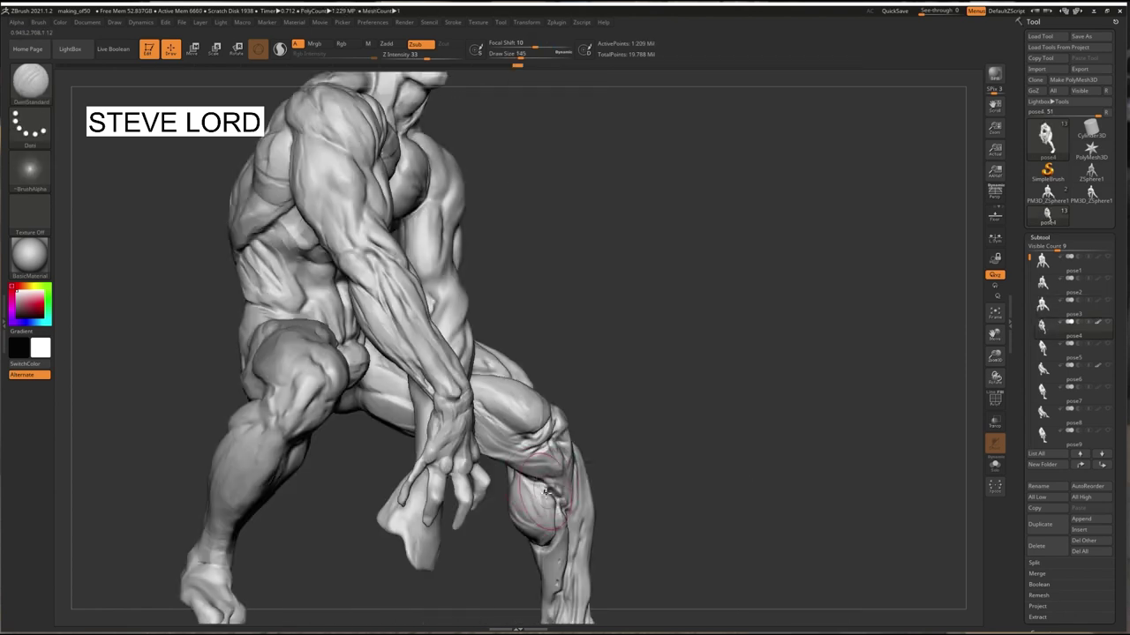
Smooth the rough surface of pose4's left thigh and calf around the knee at draw size 145.
{"action": "left_click_drag", "start_coordinate": [533, 477], "coordinate": [558, 491], "text": "shift"}
{"action": "left_click_drag", "start_coordinate": [494, 386], "coordinate": [521, 402], "text": "shift"}
{"action": "left_click_drag", "start_coordinate": [609, 357], "coordinate": [629, 359]}
{"action": "mouse_move", "coordinate": [629, 359]}
{"action": "right_mouse_down"}
{"action": "mouse_move", "coordinate": [641, 373]}
{"action": "mouse_move", "coordinate": [941, 423]}
{"action": "right_mouse_up"}
{"action": "left_click_drag", "start_coordinate": [994, 357], "coordinate": [1119, 319]}
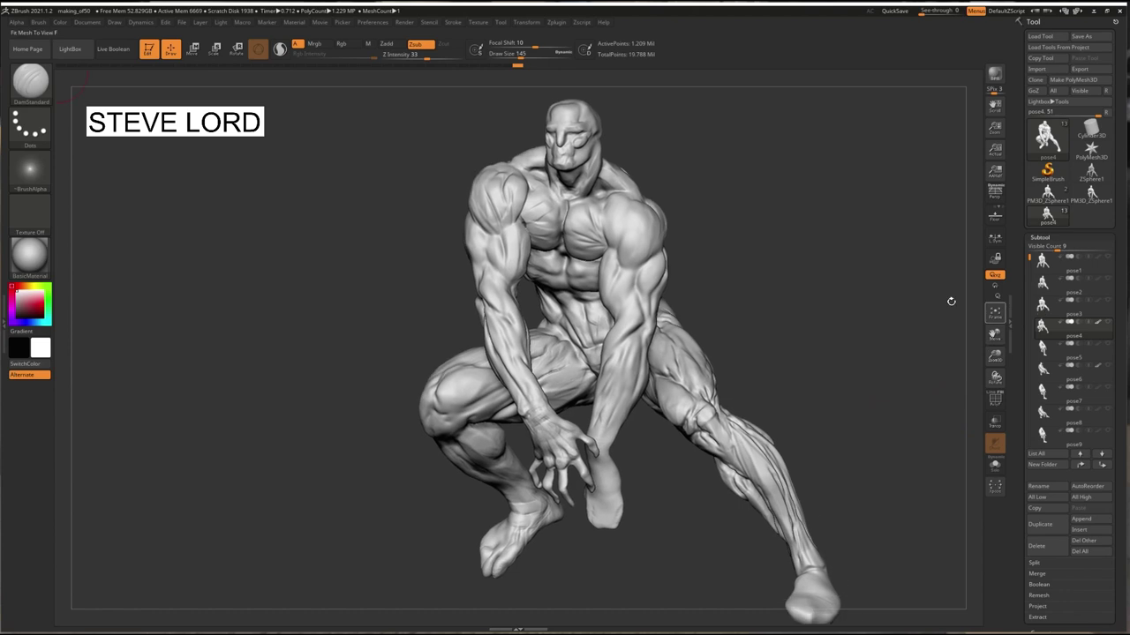
Carve fanned fibre lines into the front of pose4's left deltoid with DamStandard at draw size 46.
{"action": "left_click_drag", "start_coordinate": [324, 229], "coordinate": [299, 219]}
{"action": "mouse_move", "coordinate": [300, 220]}
{"action": "right_mouse_down"}
{"action": "mouse_move", "coordinate": [315, 237]}
{"action": "mouse_move", "coordinate": [276, 240]}
{"action": "right_mouse_up"}
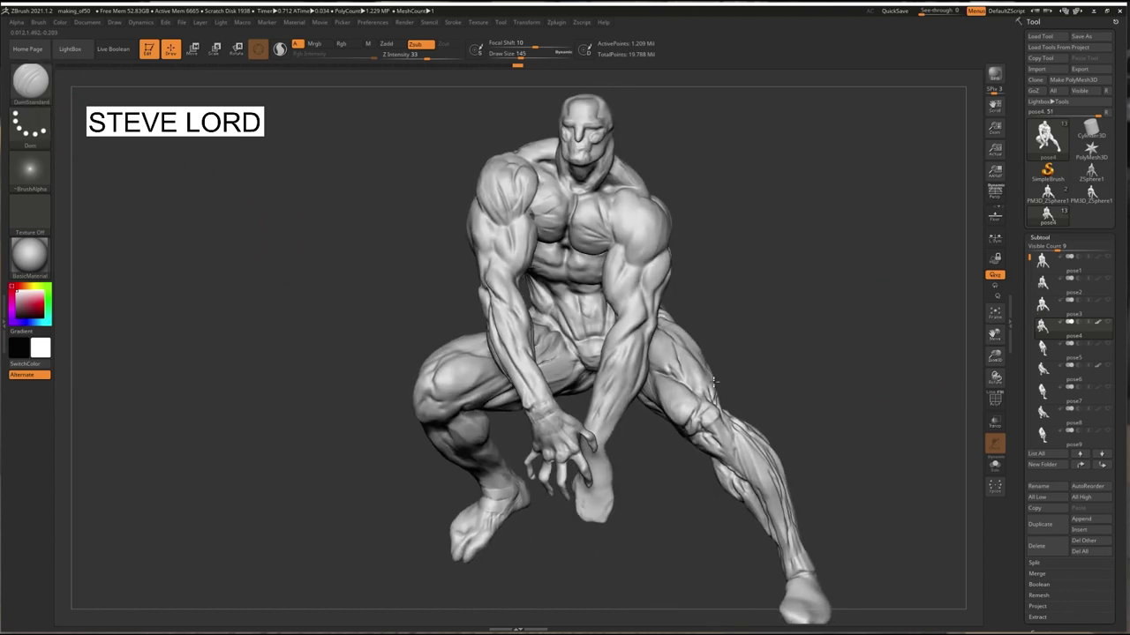
{"action": "left_click_drag", "start_coordinate": [995, 360], "coordinate": [994, 415]}
{"action": "left_click_drag", "start_coordinate": [994, 336], "coordinate": [1011, 609]}
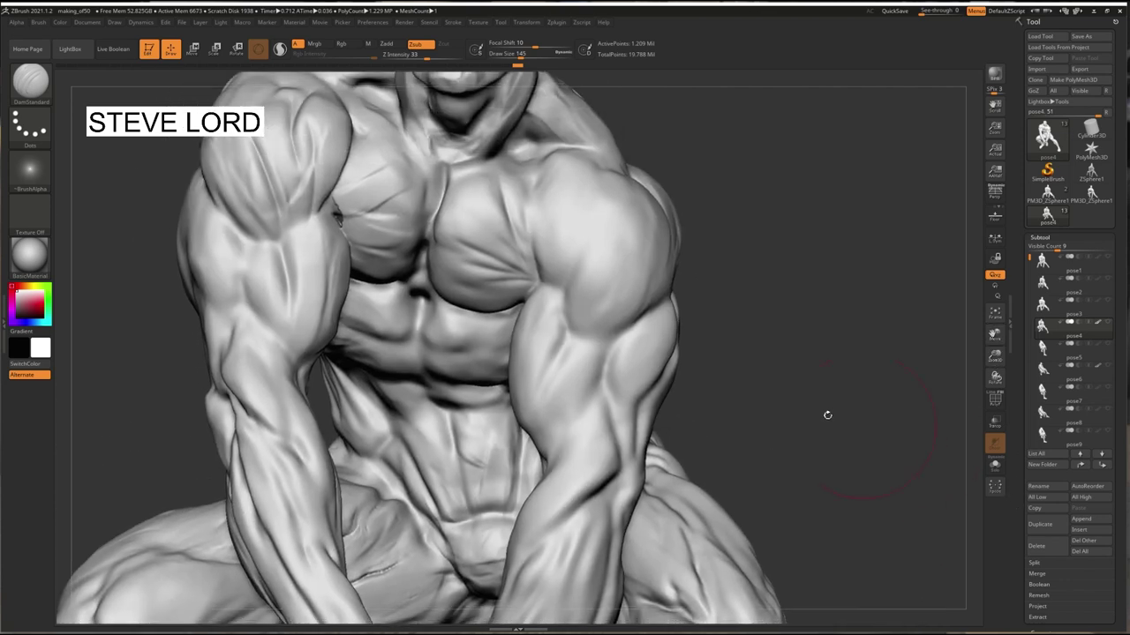
{"action": "left_click_drag", "start_coordinate": [516, 55], "coordinate": [519, 58]}
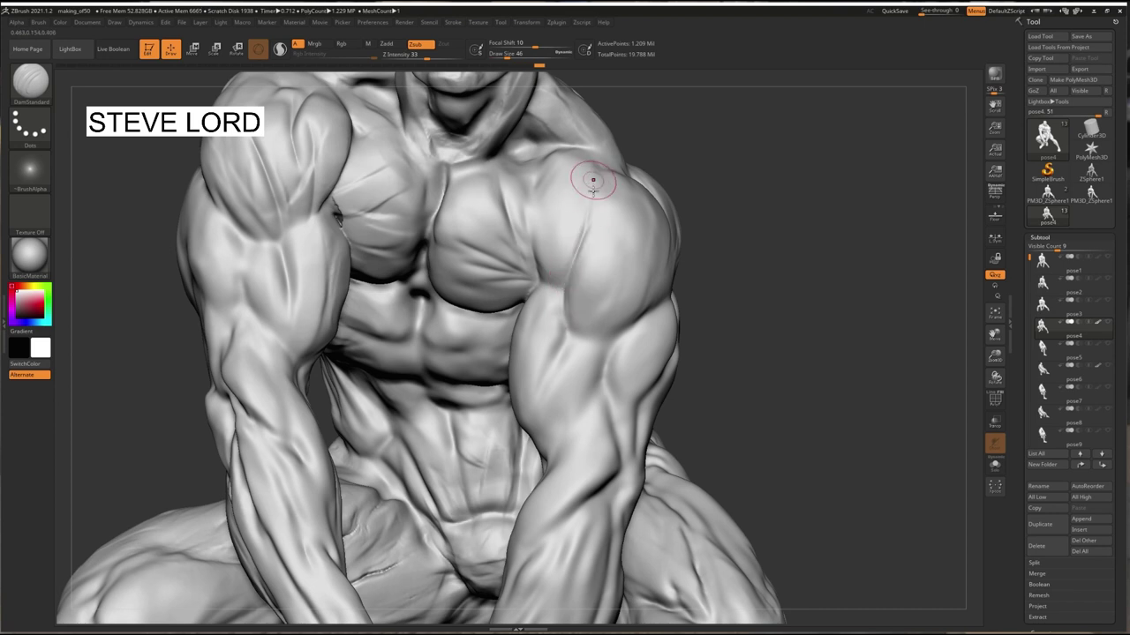
{"action": "left_click_drag", "start_coordinate": [613, 218], "coordinate": [618, 210]}
{"action": "left_click_drag", "start_coordinate": [688, 196], "coordinate": [657, 176]}
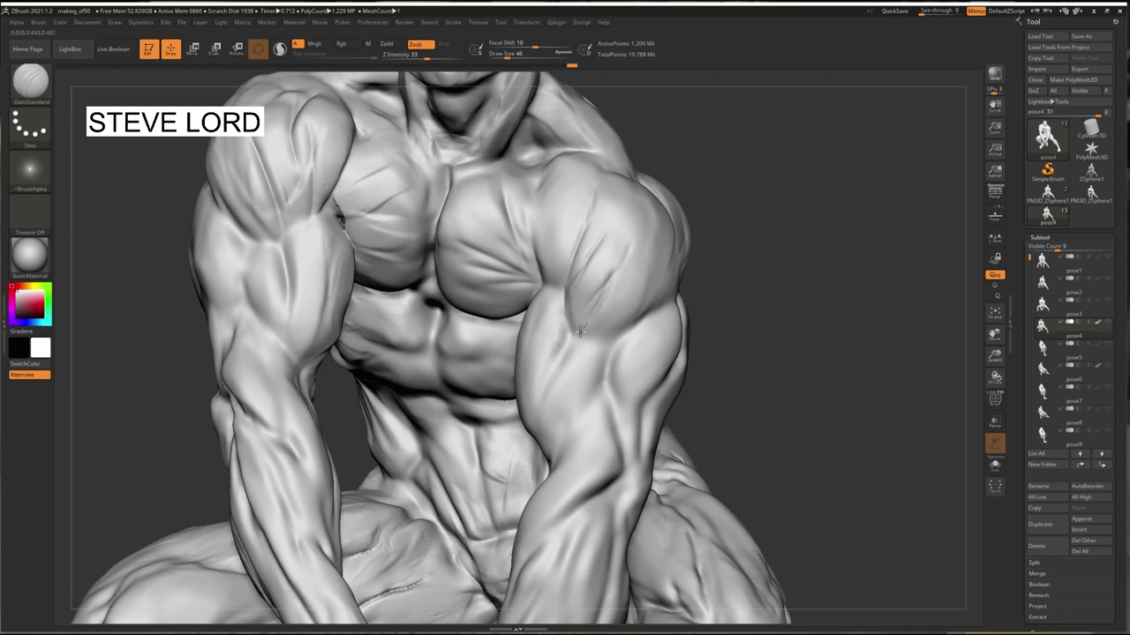
{"action": "mouse_move", "coordinate": [755, 275]}
{"action": "right_mouse_down"}
{"action": "mouse_move", "coordinate": [765, 270]}
{"action": "mouse_move", "coordinate": [565, 282]}
{"action": "right_mouse_up"}
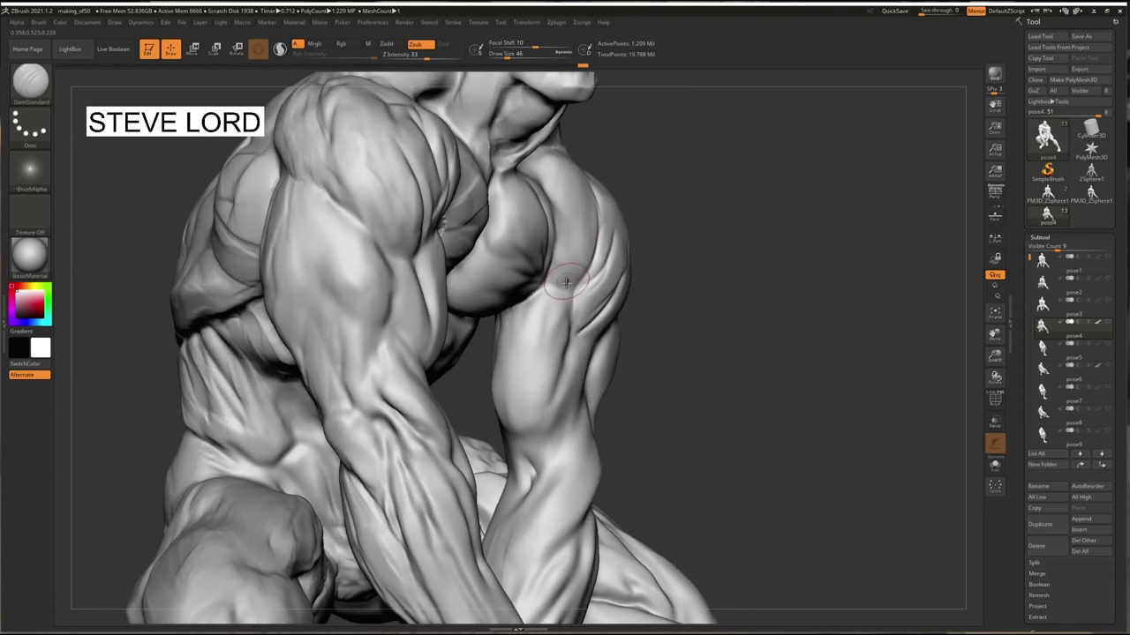
{"action": "right_click_drag", "start_coordinate": [691, 276], "coordinate": [559, 232]}
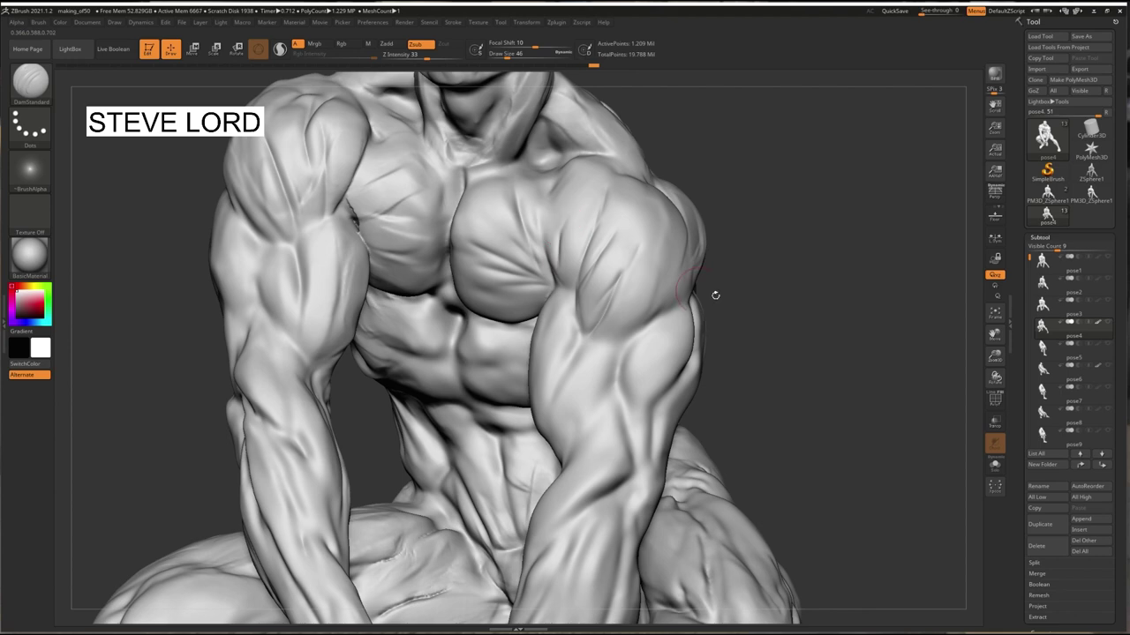
{"action": "right_click_drag", "start_coordinate": [715, 294], "coordinate": [617, 291]}
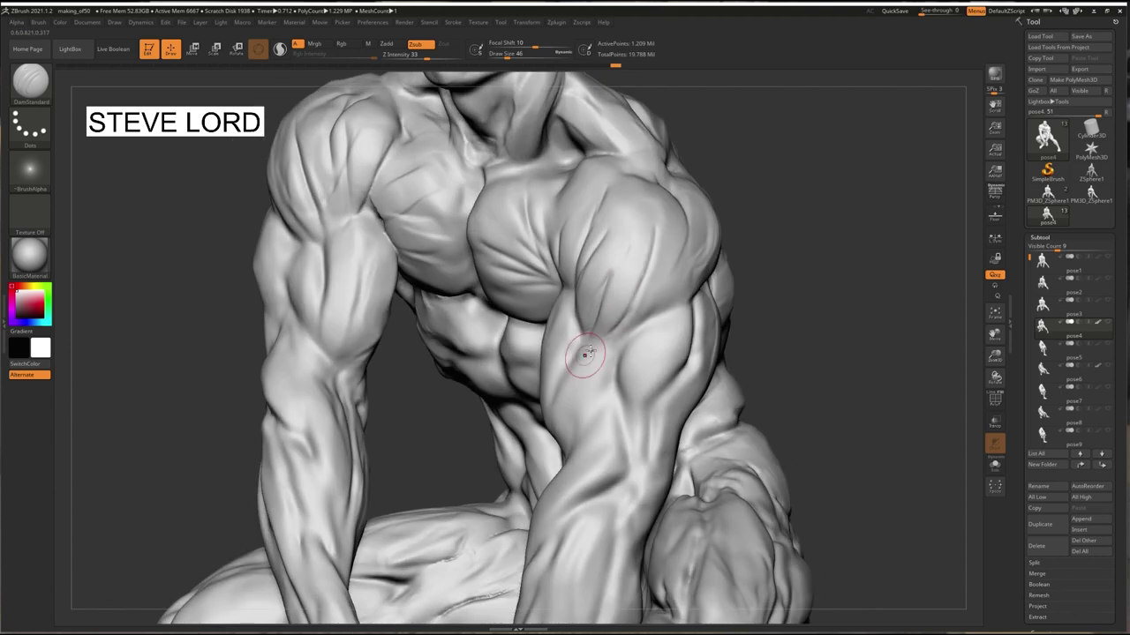
Cut a groove into the left upper arm just below the deltoid and extend the fibre lines over the outer deltoid.
{"action": "right_click_drag", "start_coordinate": [451, 415], "coordinate": [571, 355]}
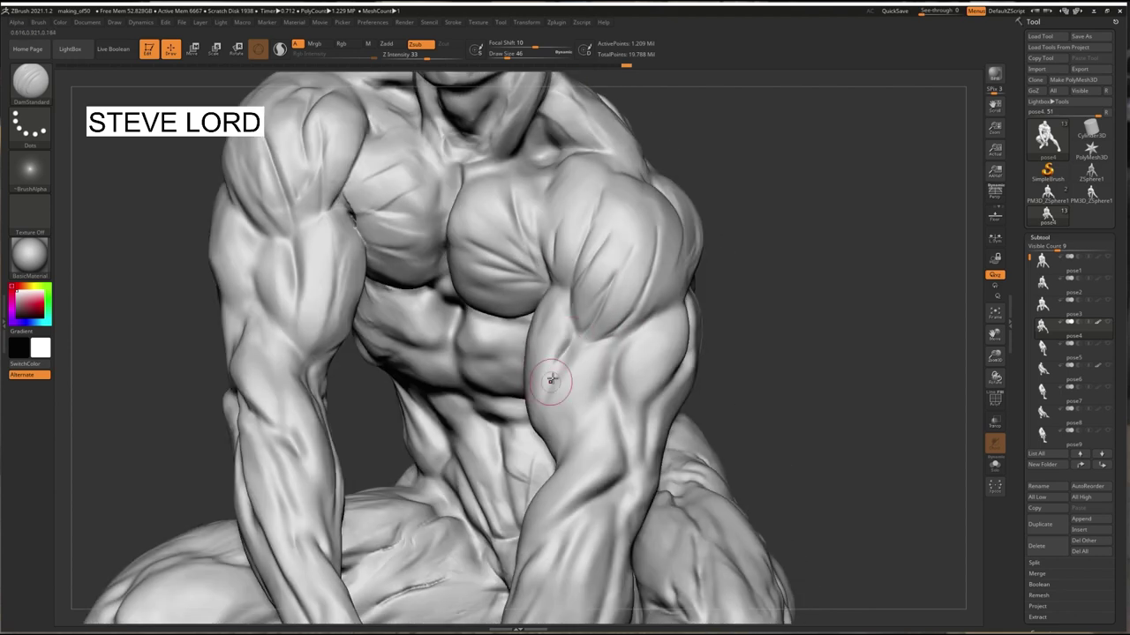
{"action": "mouse_move", "coordinate": [541, 402]}
{"action": "right_mouse_down"}
{"action": "mouse_move", "coordinate": [792, 371]}
{"action": "mouse_move", "coordinate": [582, 304]}
{"action": "right_mouse_up"}
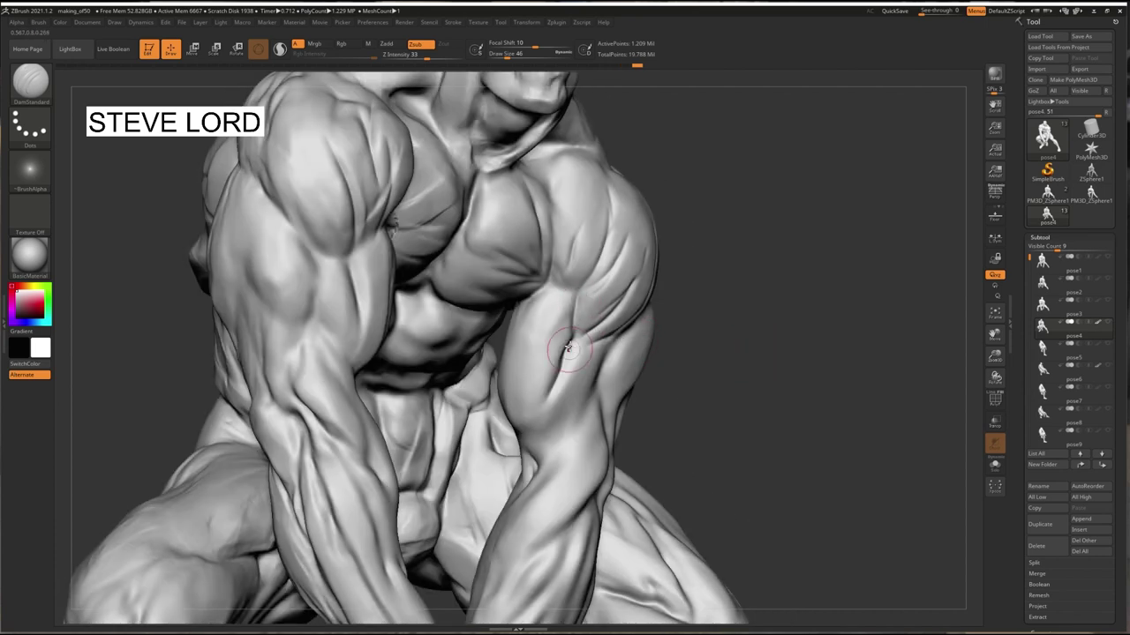
{"action": "mouse_move", "coordinate": [572, 353]}
{"action": "right_mouse_down"}
{"action": "mouse_move", "coordinate": [673, 346]}
{"action": "mouse_move", "coordinate": [640, 340]}
{"action": "right_mouse_up"}
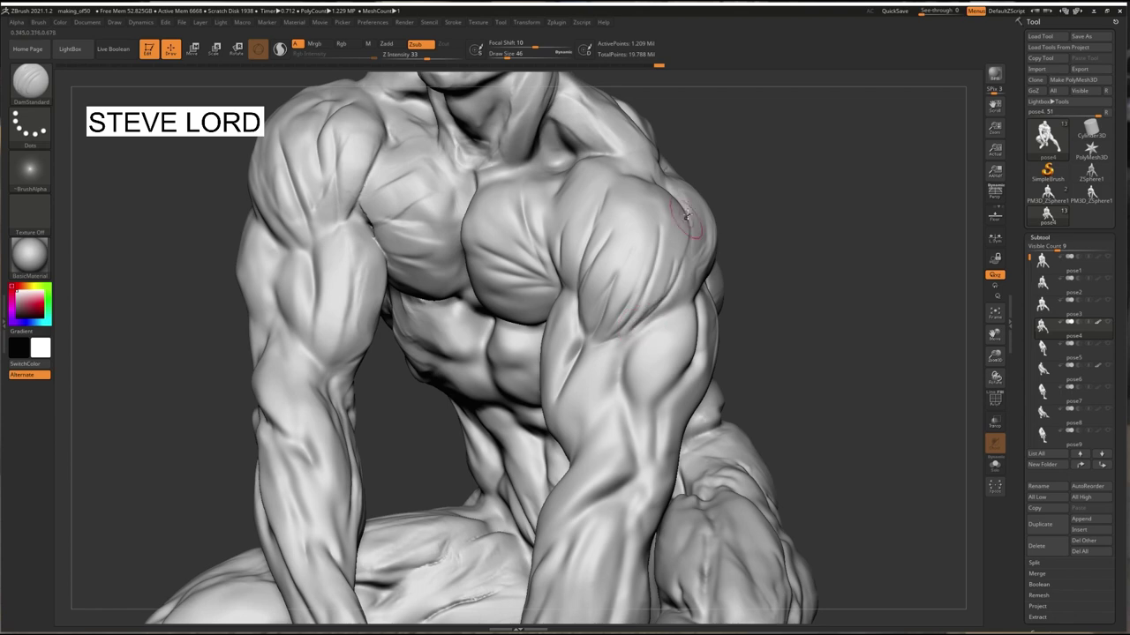
{"action": "right_click_drag", "start_coordinate": [686, 221], "coordinate": [722, 240]}
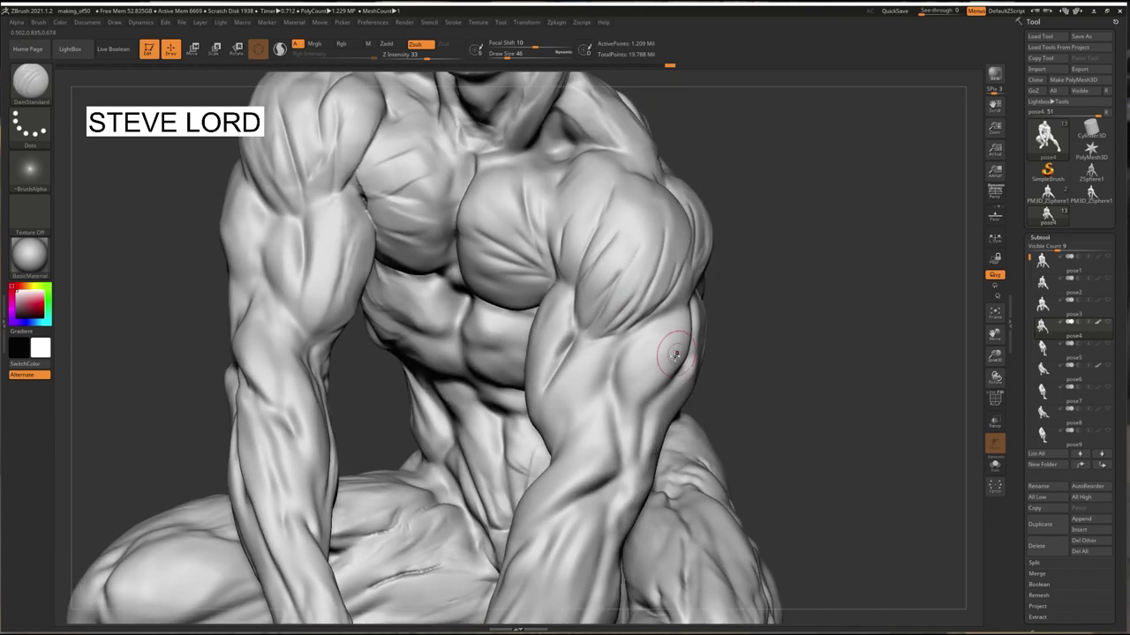
Carve muscle separation lines along the left biceps and down to the inner elbow.
{"action": "left_click_drag", "start_coordinate": [751, 423], "coordinate": [625, 433]}
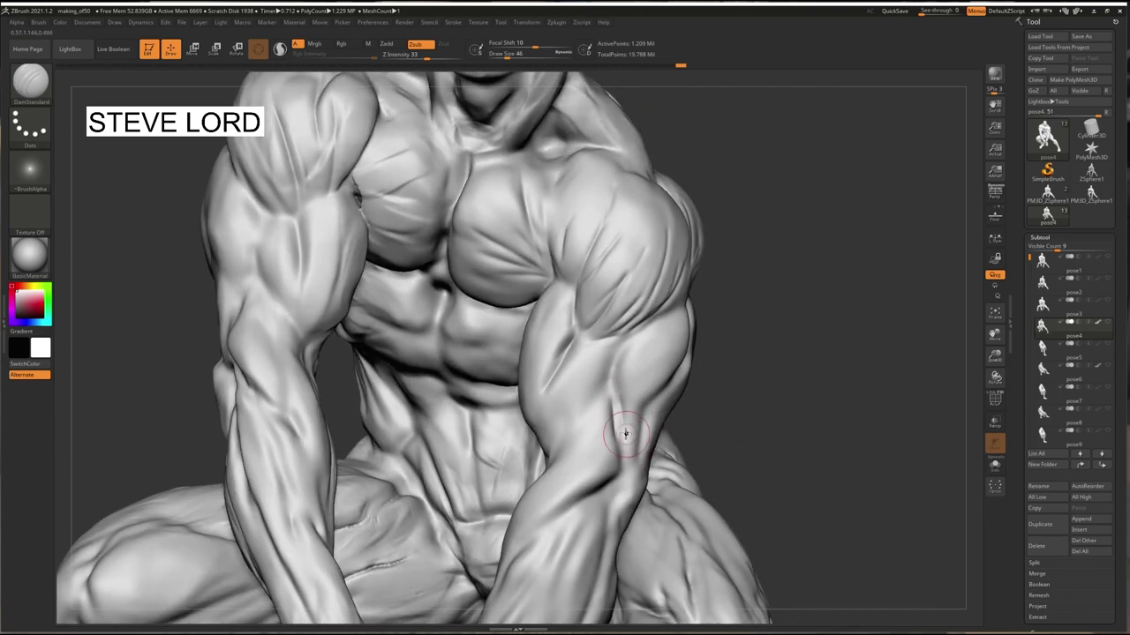
{"action": "left_click_drag", "start_coordinate": [996, 357], "coordinate": [1024, 268]}
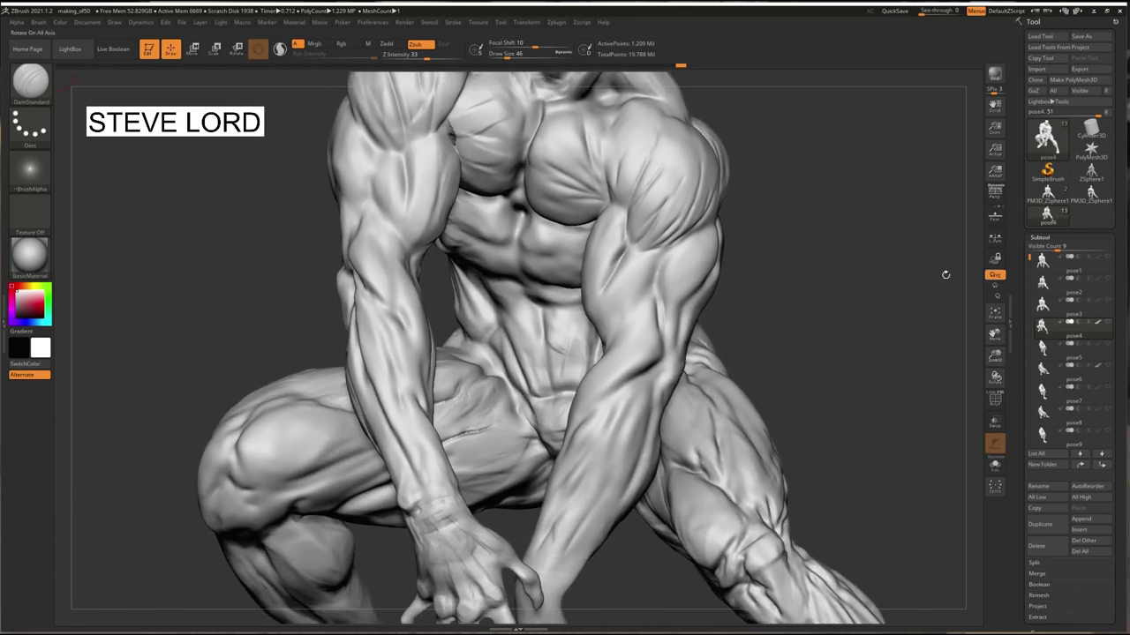
{"action": "left_click_drag", "start_coordinate": [228, 257], "coordinate": [271, 252]}
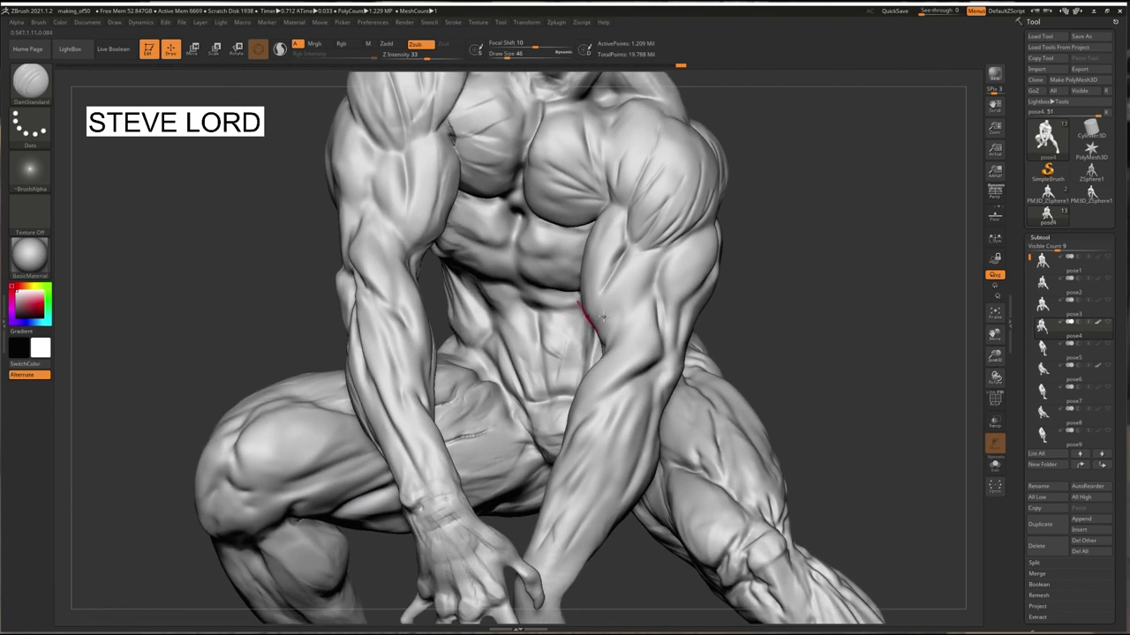
{"action": "left_click_drag", "start_coordinate": [635, 298], "coordinate": [621, 315]}
{"action": "left_click_drag", "start_coordinate": [647, 265], "coordinate": [634, 295]}
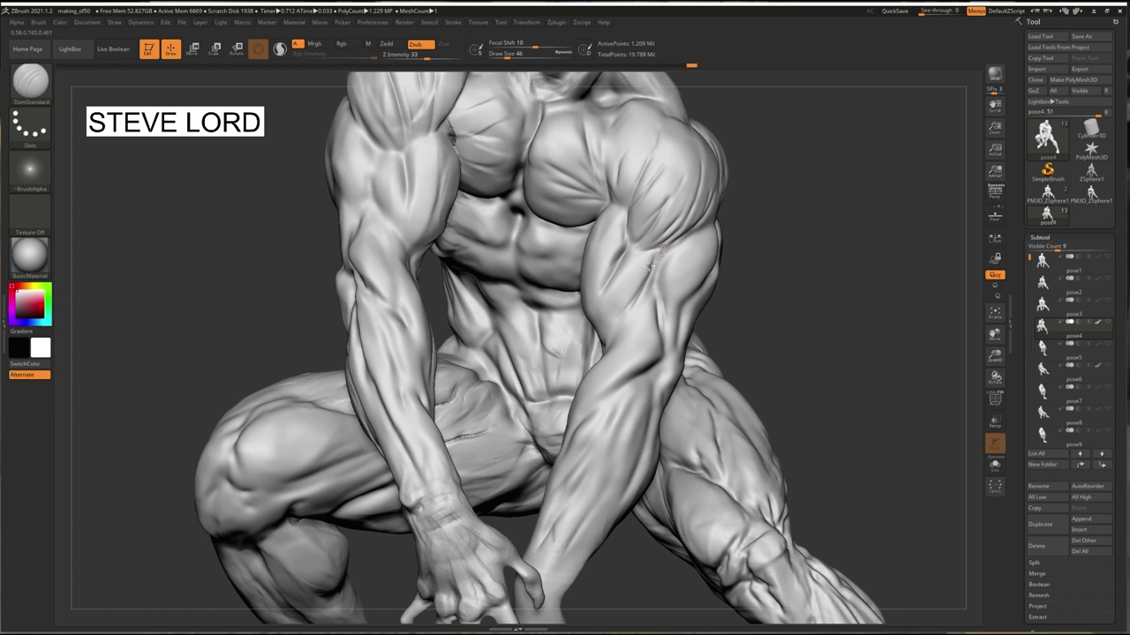
{"action": "mouse_move", "coordinate": [656, 257]}
{"action": "left_mouse_down"}
{"action": "mouse_move", "coordinate": [637, 298]}
{"action": "mouse_move", "coordinate": [599, 312]}
{"action": "mouse_move", "coordinate": [599, 330]}
{"action": "left_mouse_up"}
Cut creases across the left elbow and long muscle grooves down the left forearm with DamStandard.
{"action": "mouse_move", "coordinate": [743, 306]}
{"action": "left_mouse_down"}
{"action": "mouse_move", "coordinate": [684, 281]}
{"action": "mouse_move", "coordinate": [745, 309]}
{"action": "mouse_move", "coordinate": [574, 403]}
{"action": "left_mouse_up"}
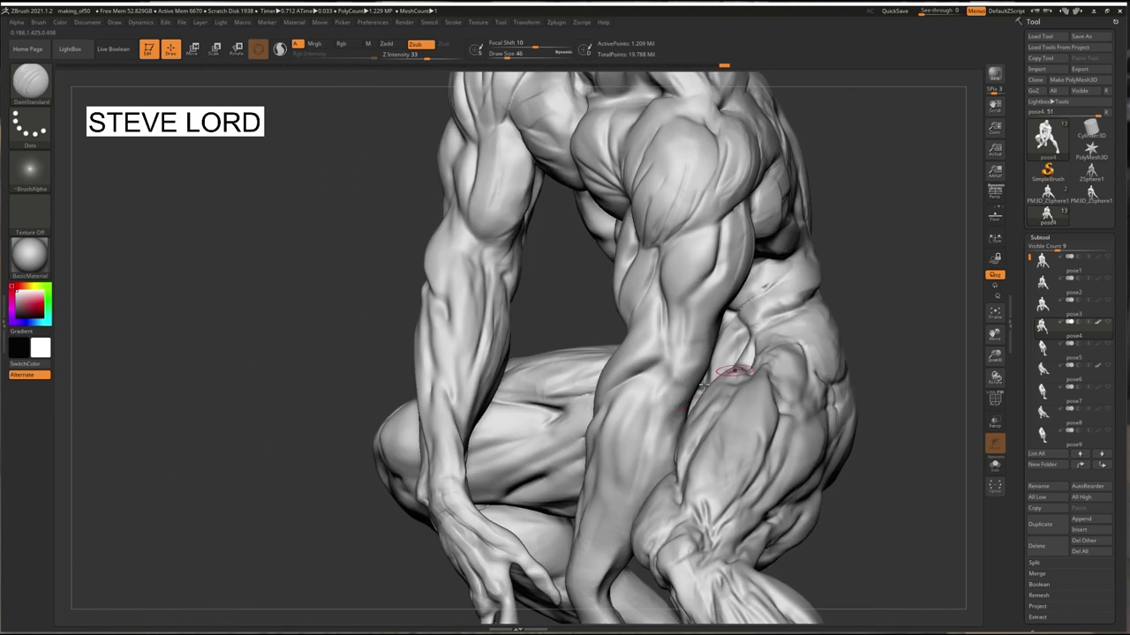
{"action": "left_click_drag", "start_coordinate": [641, 369], "coordinate": [656, 356]}
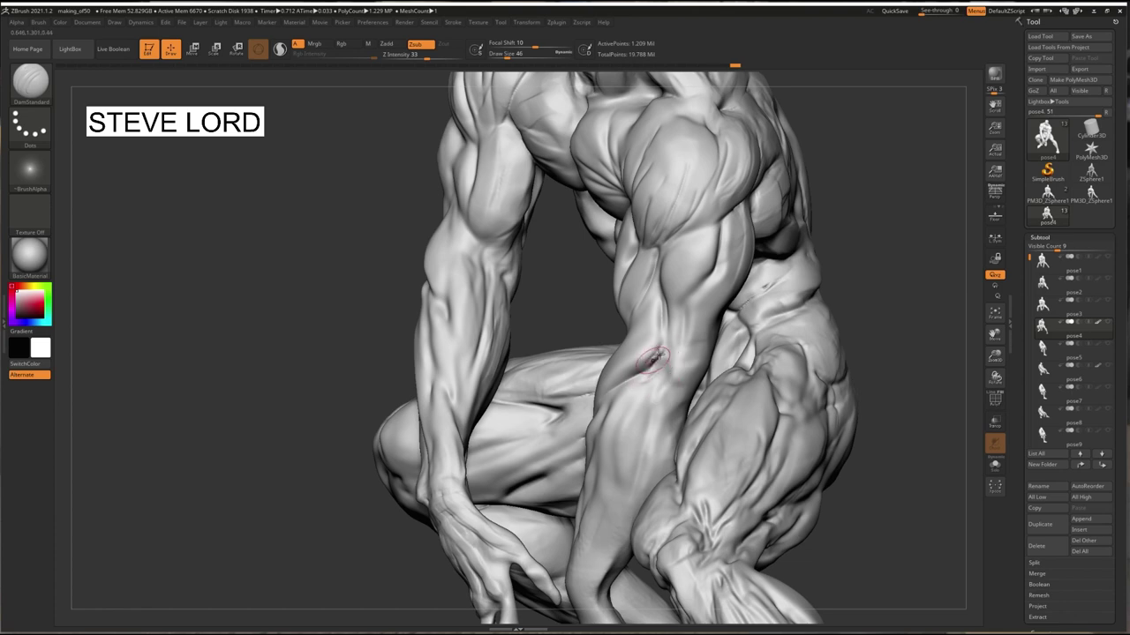
{"action": "mouse_move", "coordinate": [309, 237]}
{"action": "left_mouse_down"}
{"action": "mouse_move", "coordinate": [327, 252]}
{"action": "mouse_move", "coordinate": [341, 244]}
{"action": "left_mouse_up"}
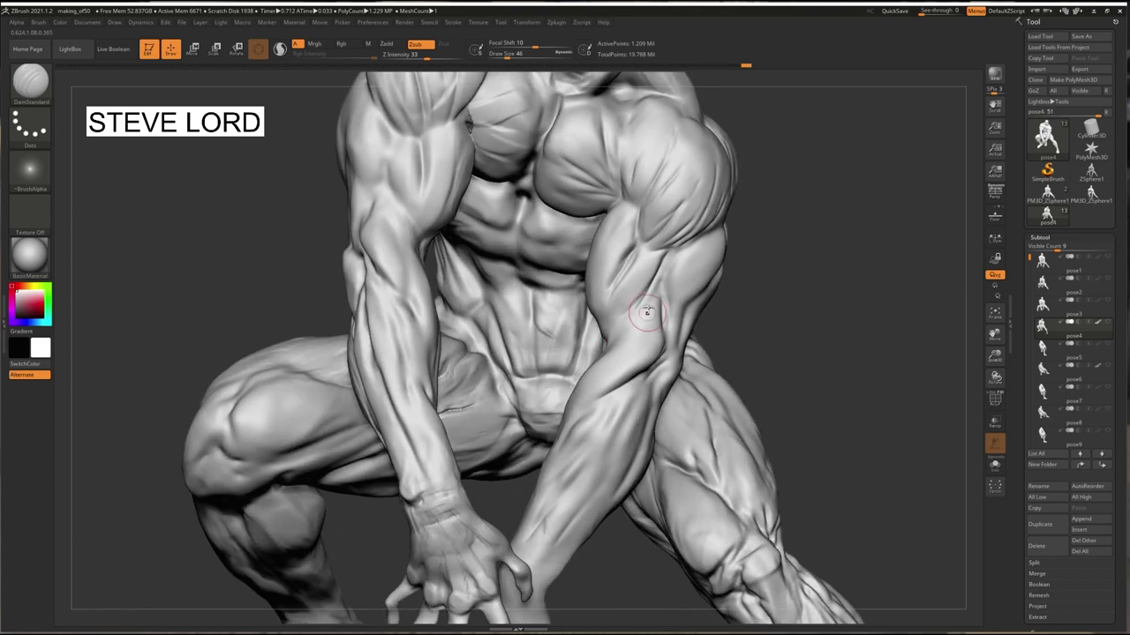
{"action": "left_click_drag", "start_coordinate": [769, 360], "coordinate": [768, 375]}
{"action": "left_click_drag", "start_coordinate": [616, 398], "coordinate": [547, 480]}
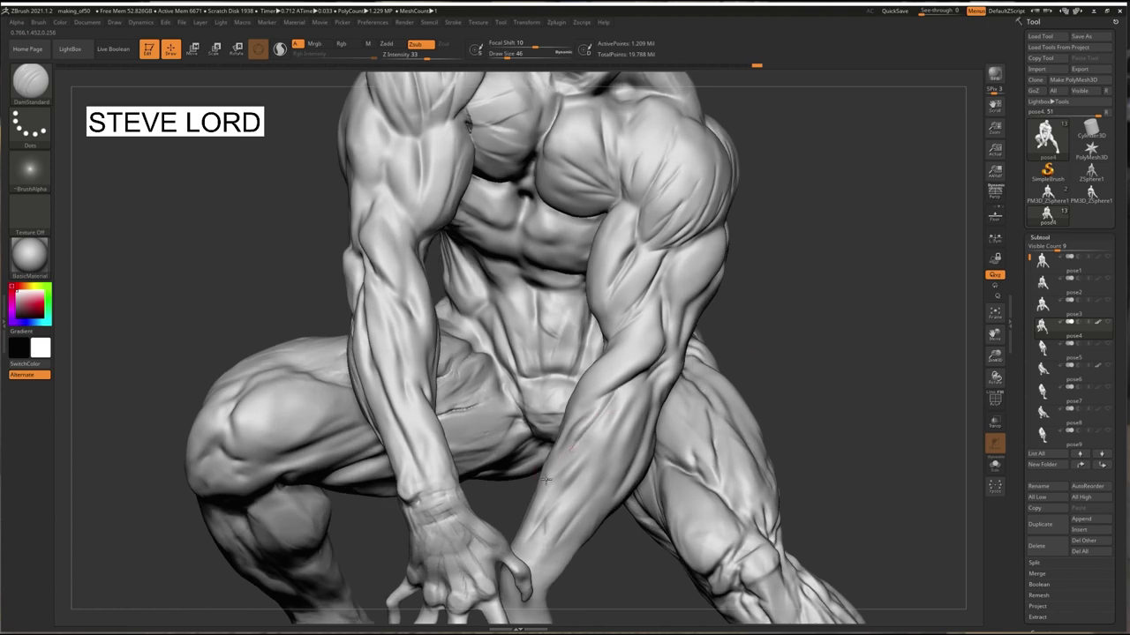
{"action": "left_click_drag", "start_coordinate": [582, 444], "coordinate": [526, 511]}
Smooth the harsh lines on the side of the upper back and the left deltoid at draw size 97.
{"action": "mouse_move", "coordinate": [193, 244]}
{"action": "left_mouse_down"}
{"action": "mouse_move", "coordinate": [147, 247]}
{"action": "mouse_move", "coordinate": [193, 221]}
{"action": "mouse_move", "coordinate": [256, 247]}
{"action": "left_mouse_up"}
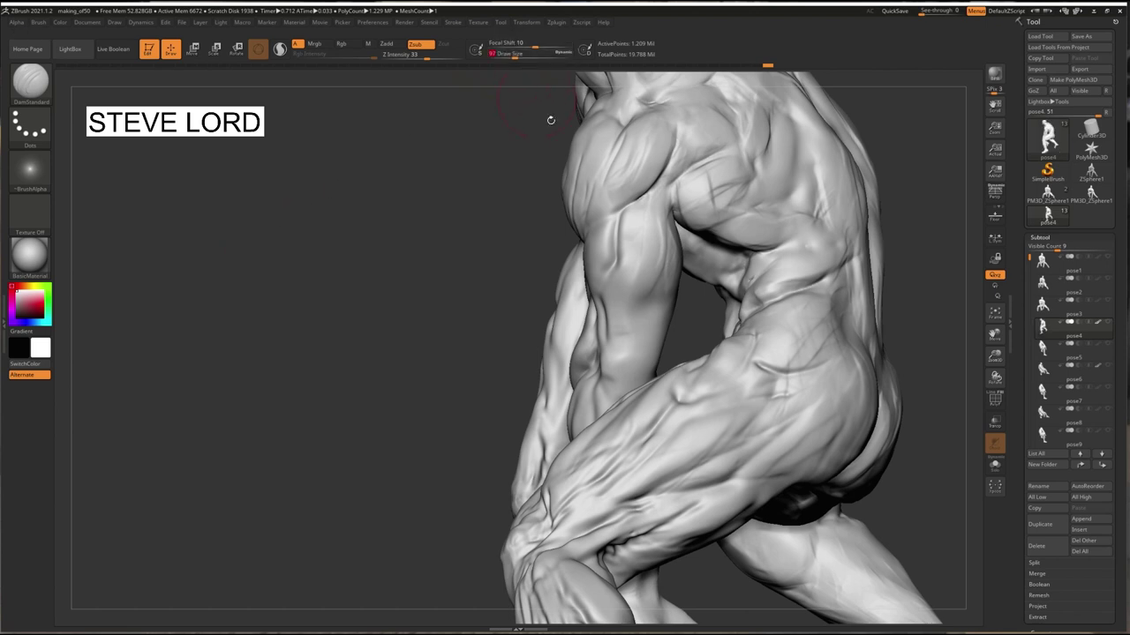
{"action": "key", "text": "shift"}
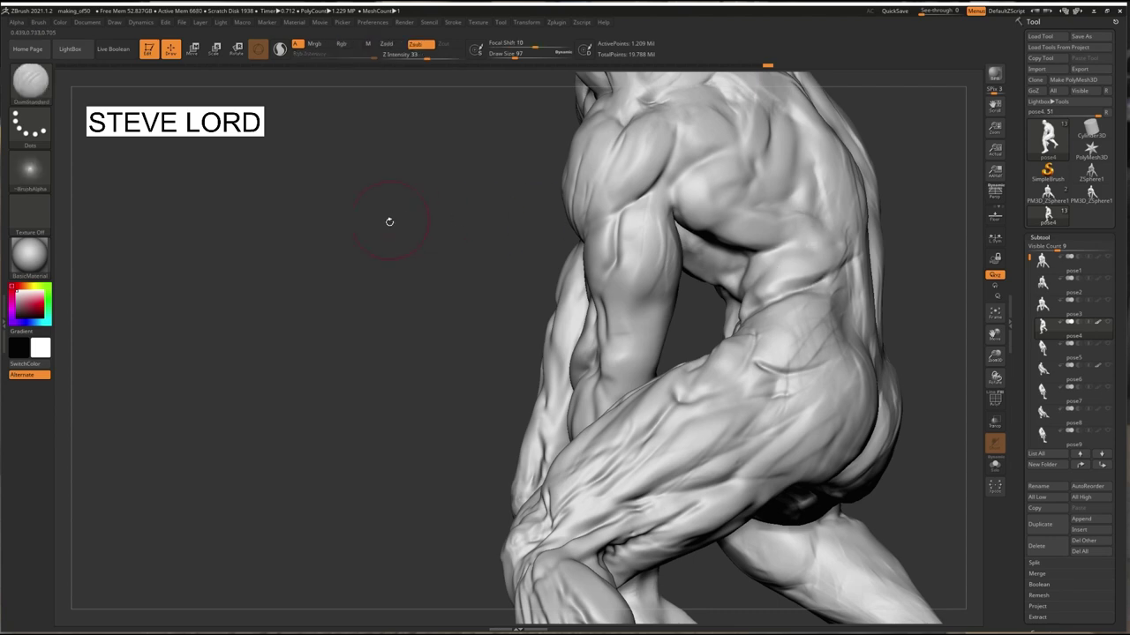
{"action": "left_click_drag", "start_coordinate": [388, 220], "coordinate": [602, 210]}
{"action": "left_click_drag", "start_coordinate": [222, 215], "coordinate": [276, 217]}
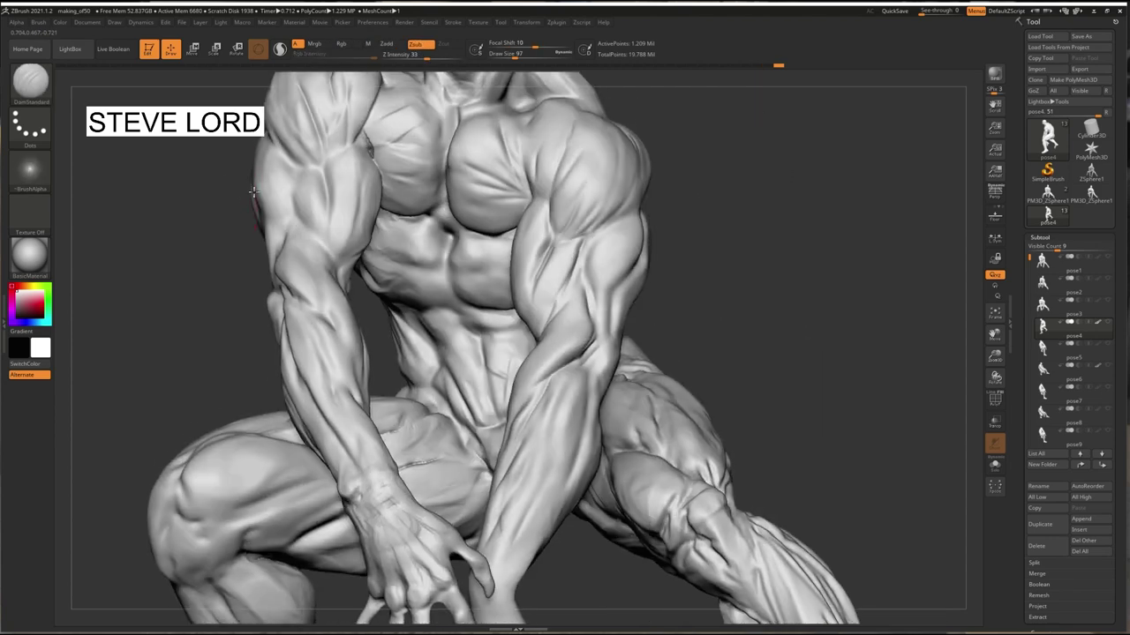
{"action": "mouse_move", "coordinate": [146, 205]}
{"action": "left_mouse_down"}
{"action": "mouse_move", "coordinate": [156, 184]}
{"action": "mouse_move", "coordinate": [163, 203]}
{"action": "left_mouse_up"}
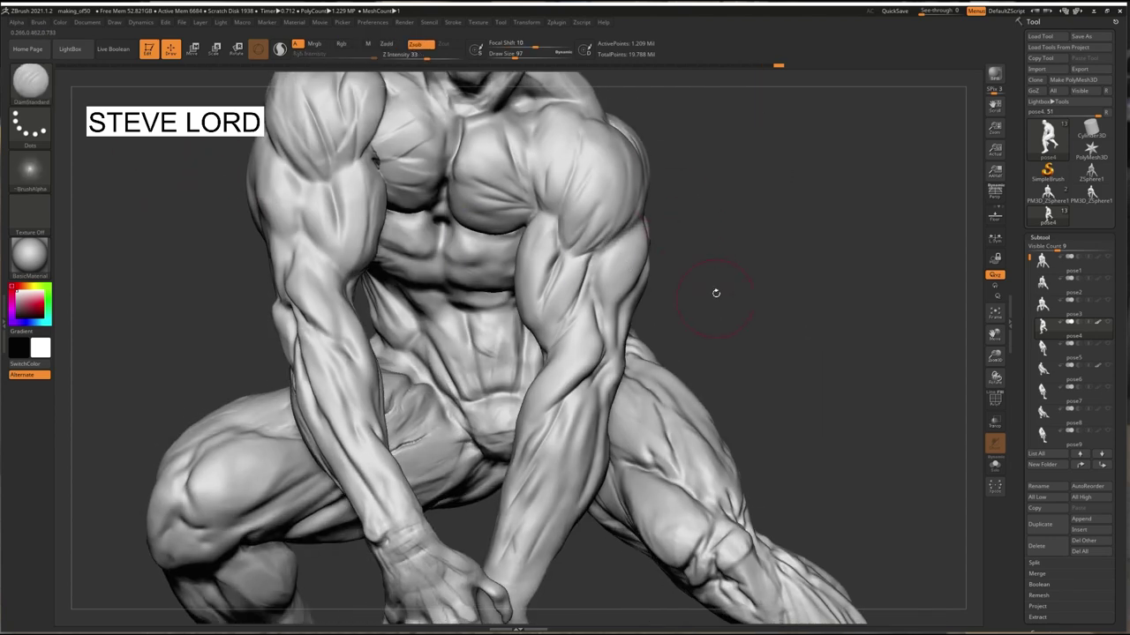
{"action": "left_click_drag", "start_coordinate": [716, 292], "coordinate": [684, 280]}
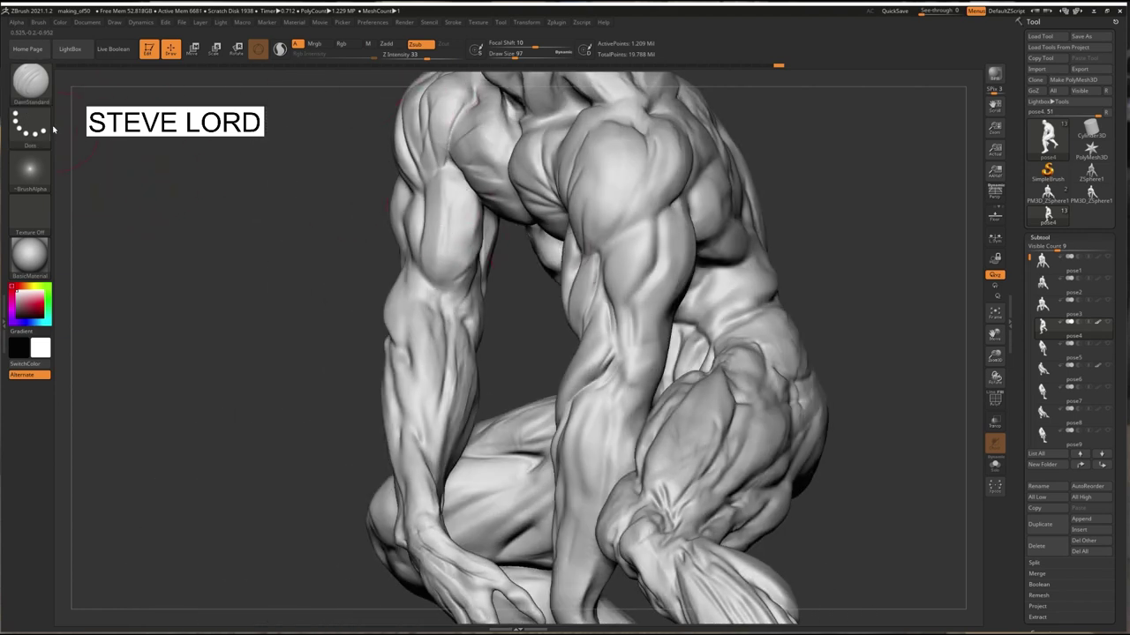
{"action": "left_click_drag", "start_coordinate": [179, 226], "coordinate": [197, 224]}
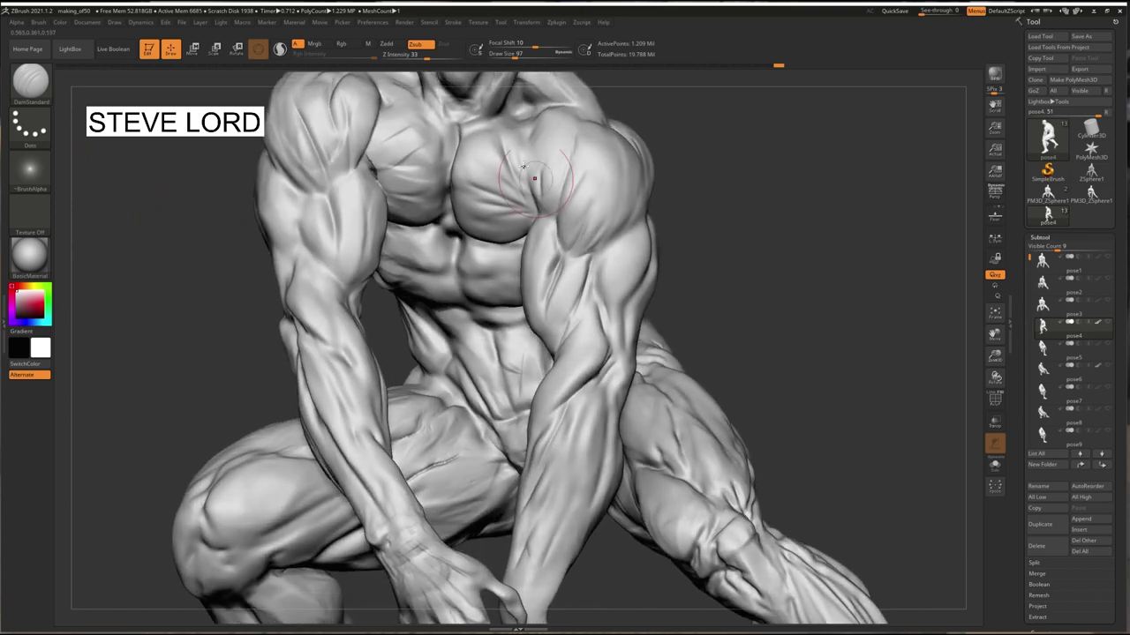
Switch to the ClayTubes brush at draw size 80 and work volume into the outer left upper arm.
{"action": "left_click_drag", "start_coordinate": [516, 54], "coordinate": [511, 55]}
{"action": "left_click", "coordinate": [49, 81]}
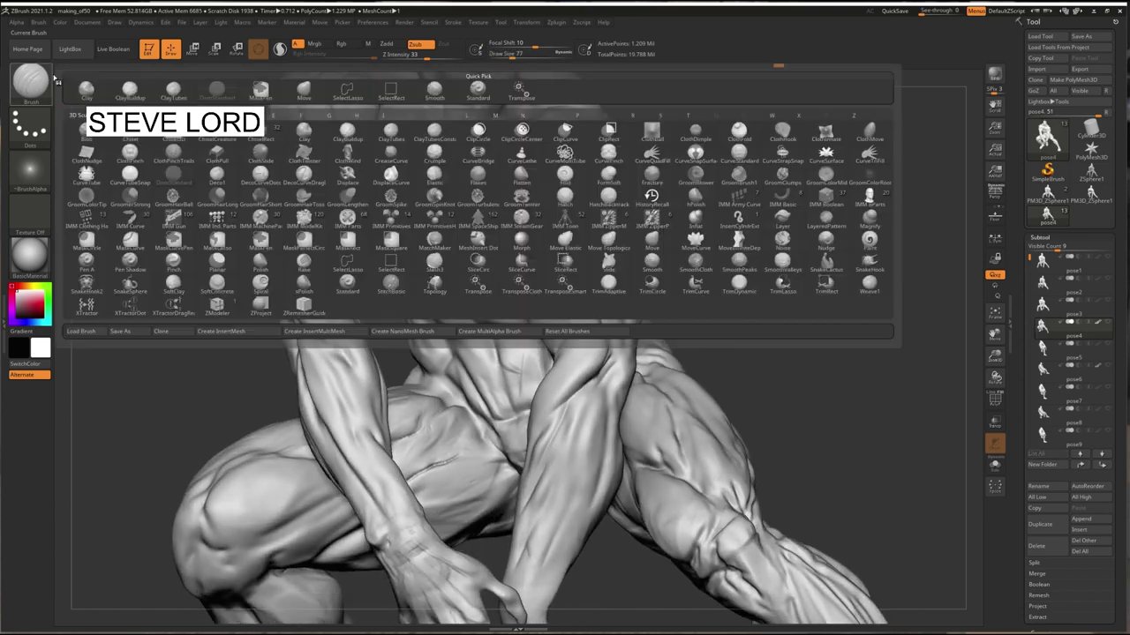
{"action": "left_click", "coordinate": [173, 89]}
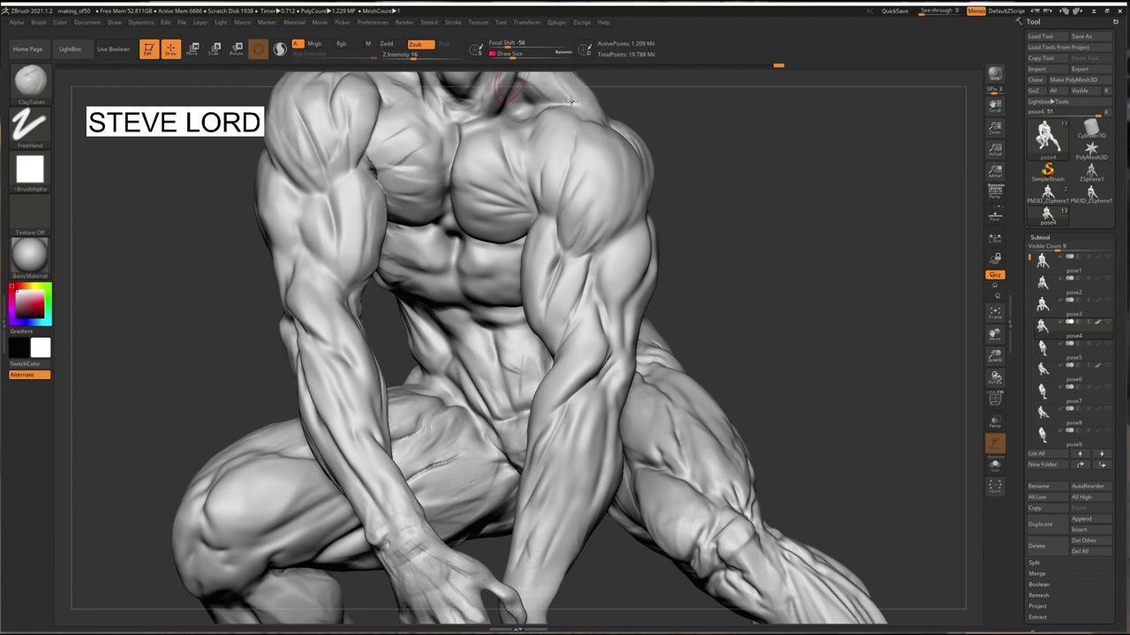
{"action": "left_click_drag", "start_coordinate": [768, 177], "coordinate": [684, 227]}
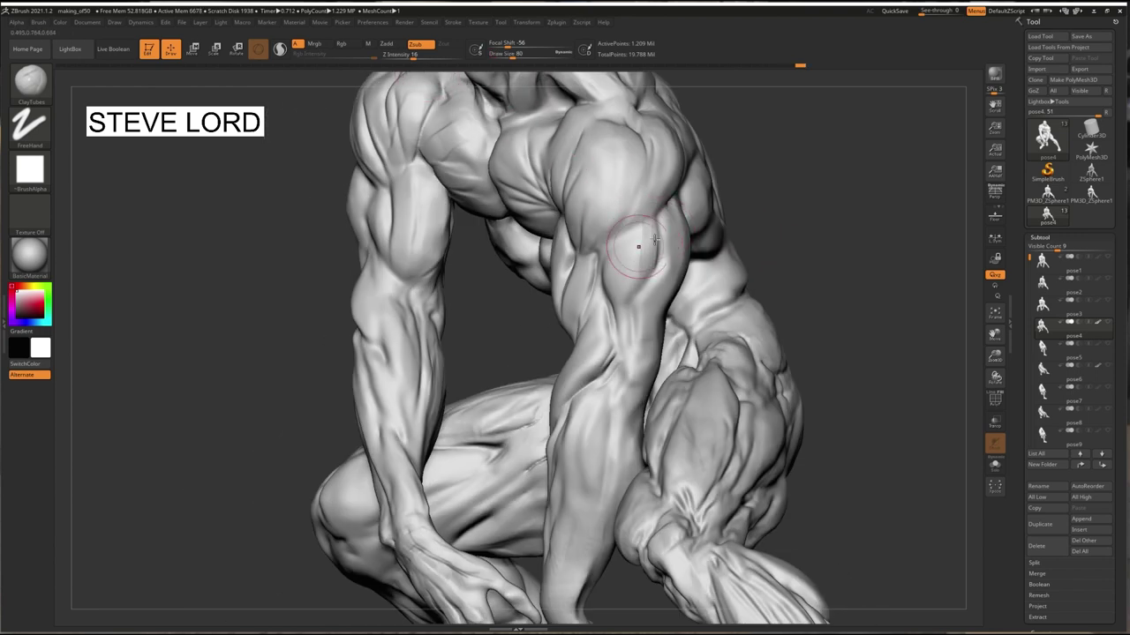
{"action": "left_click_drag", "start_coordinate": [655, 239], "coordinate": [634, 263], "text": "alt"}
Build up lengthwise muscle strands on the left upper arm below the deltoid with ClayTubes in Zadd mode.
{"action": "left_click_drag", "start_coordinate": [175, 187], "coordinate": [267, 176]}
{"action": "left_click_drag", "start_coordinate": [679, 209], "coordinate": [638, 236]}
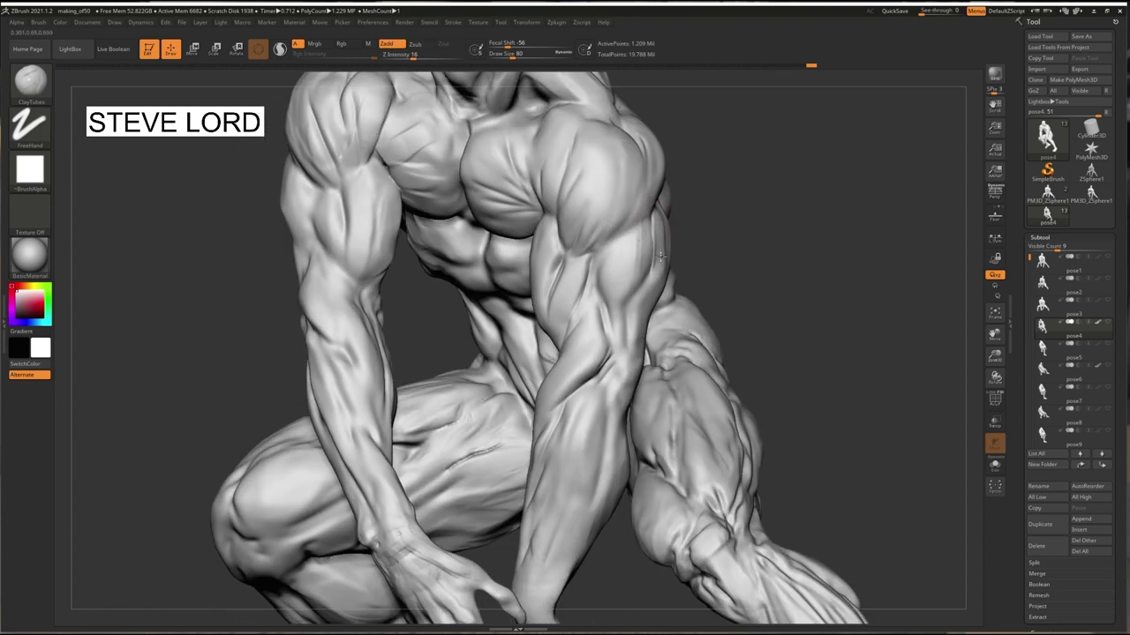
{"action": "mouse_move", "coordinate": [659, 251]}
{"action": "right_mouse_down"}
{"action": "mouse_move", "coordinate": [729, 244]}
{"action": "mouse_move", "coordinate": [657, 243]}
{"action": "mouse_move", "coordinate": [662, 283]}
{"action": "right_mouse_up"}
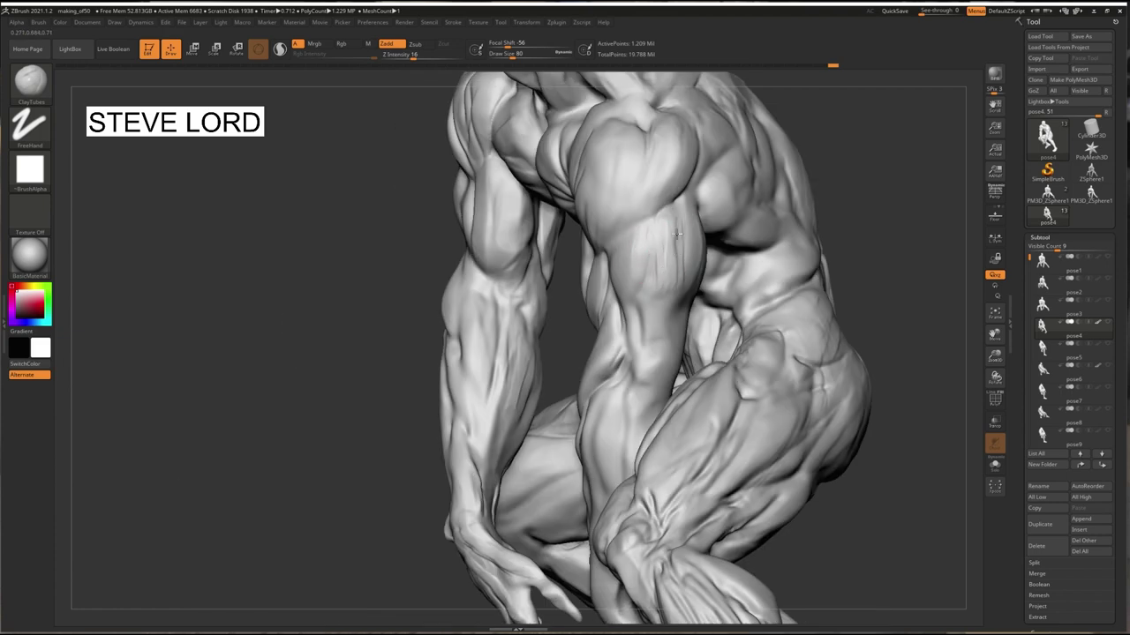
{"action": "left_click_drag", "start_coordinate": [231, 195], "coordinate": [274, 182]}
{"action": "mouse_move", "coordinate": [703, 267]}
{"action": "left_mouse_down"}
{"action": "mouse_move", "coordinate": [686, 270]}
{"action": "mouse_move", "coordinate": [707, 282]}
{"action": "left_mouse_up"}
{"action": "mouse_move", "coordinate": [707, 282]}
{"action": "right_mouse_down"}
{"action": "mouse_move", "coordinate": [636, 278]}
{"action": "mouse_move", "coordinate": [326, 196]}
{"action": "mouse_move", "coordinate": [380, 185]}
{"action": "mouse_move", "coordinate": [698, 283]}
{"action": "mouse_move", "coordinate": [651, 296]}
{"action": "mouse_move", "coordinate": [661, 302]}
{"action": "right_mouse_up"}
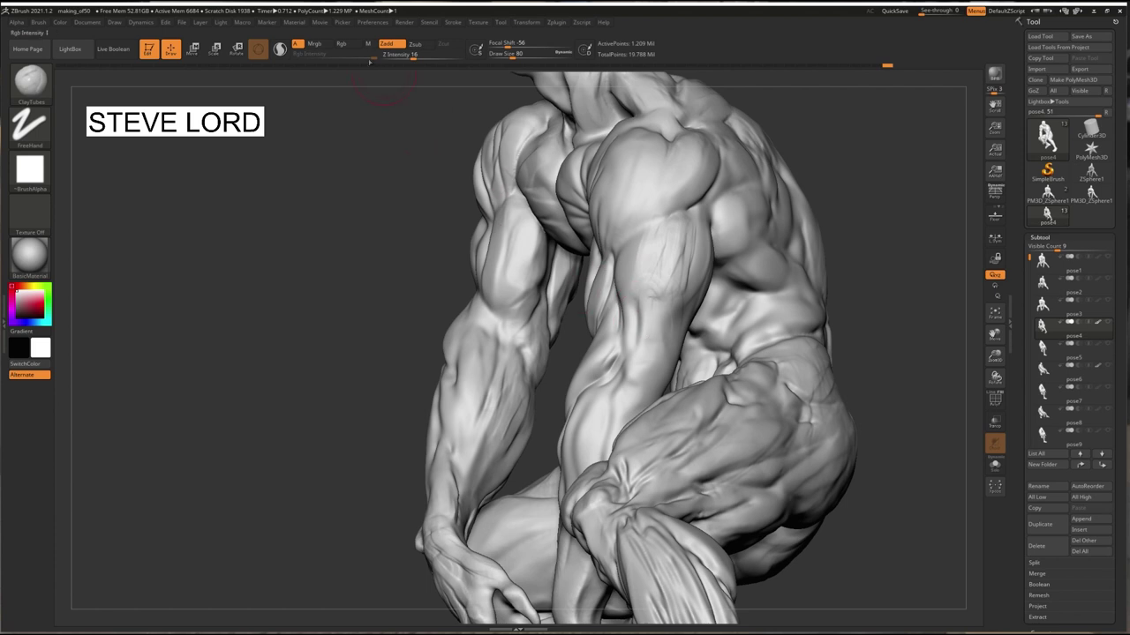
Carve grooves between the muscles of the outer left upper arm with ClayTubes in Zsub mode.
{"action": "left_click", "coordinate": [417, 45]}
{"action": "right_click_drag", "start_coordinate": [347, 135], "coordinate": [401, 152]}
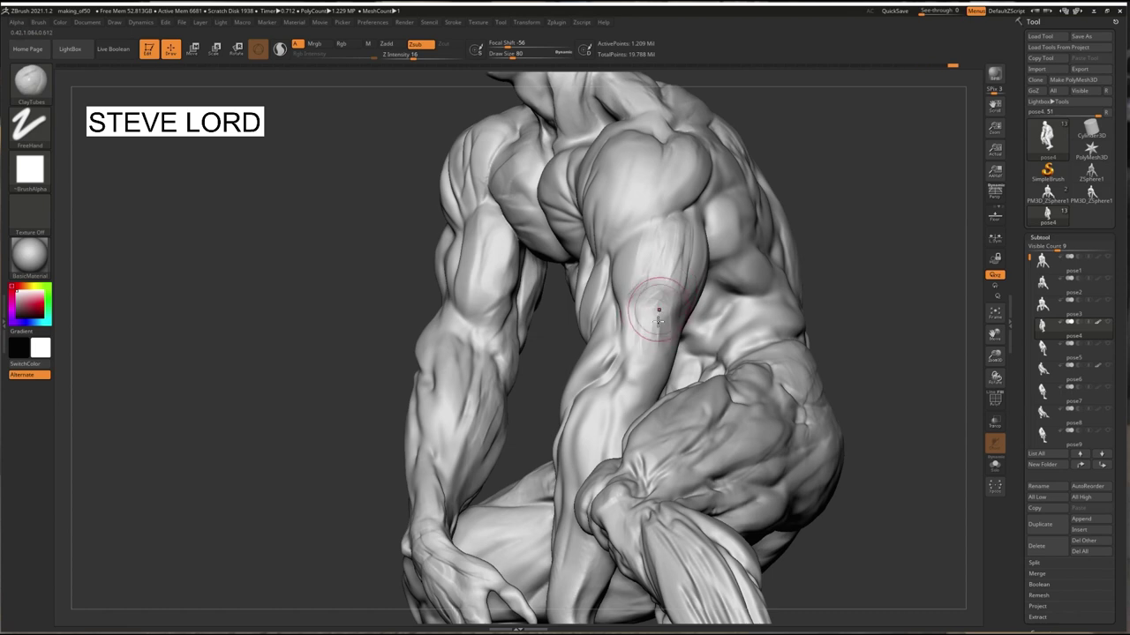
{"action": "mouse_move", "coordinate": [659, 319]}
{"action": "right_mouse_down"}
{"action": "mouse_move", "coordinate": [645, 287]}
{"action": "mouse_move", "coordinate": [662, 289]}
{"action": "right_mouse_up"}
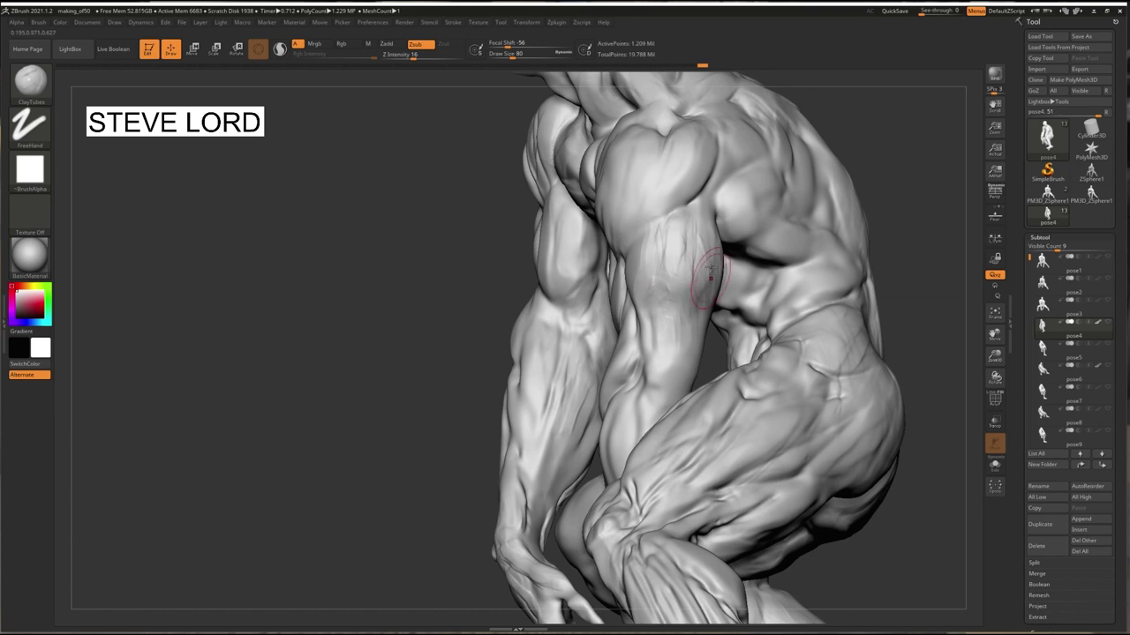
{"action": "mouse_move", "coordinate": [351, 207]}
{"action": "right_mouse_down"}
{"action": "mouse_move", "coordinate": [240, 183]}
{"action": "mouse_move", "coordinate": [217, 240]}
{"action": "right_mouse_up"}
Build up muscle strands on the front of the left deltoid and above the left elbow with ClayTubes in Zadd mode.
{"action": "left_click", "coordinate": [388, 44]}
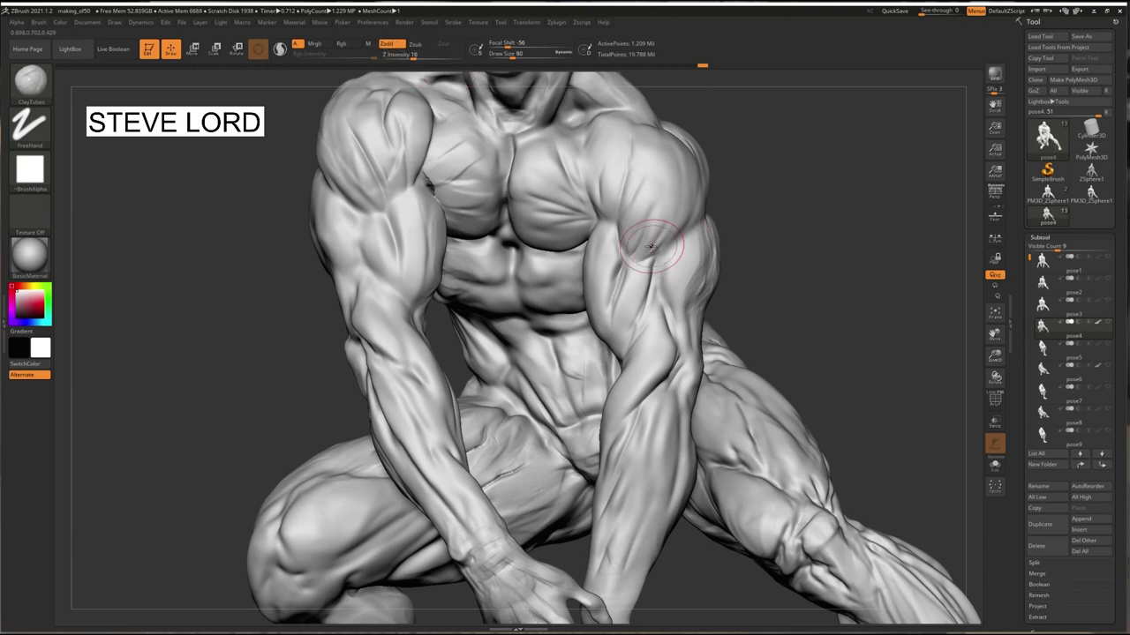
{"action": "left_click_drag", "start_coordinate": [657, 200], "coordinate": [638, 220]}
{"action": "left_click_drag", "start_coordinate": [664, 182], "coordinate": [658, 198]}
{"action": "left_click_drag", "start_coordinate": [758, 203], "coordinate": [750, 217]}
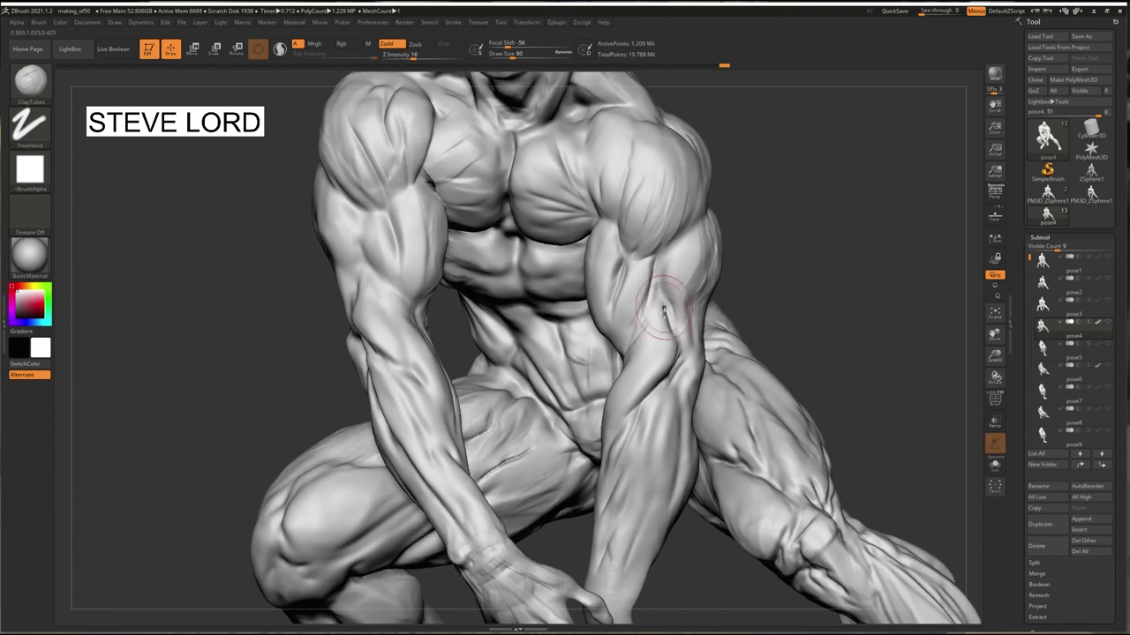
{"action": "left_click_drag", "start_coordinate": [782, 337], "coordinate": [708, 279]}
{"action": "mouse_move", "coordinate": [429, 228]}
{"action": "right_mouse_down"}
{"action": "mouse_move", "coordinate": [252, 211]}
{"action": "mouse_move", "coordinate": [235, 221]}
{"action": "right_mouse_up"}
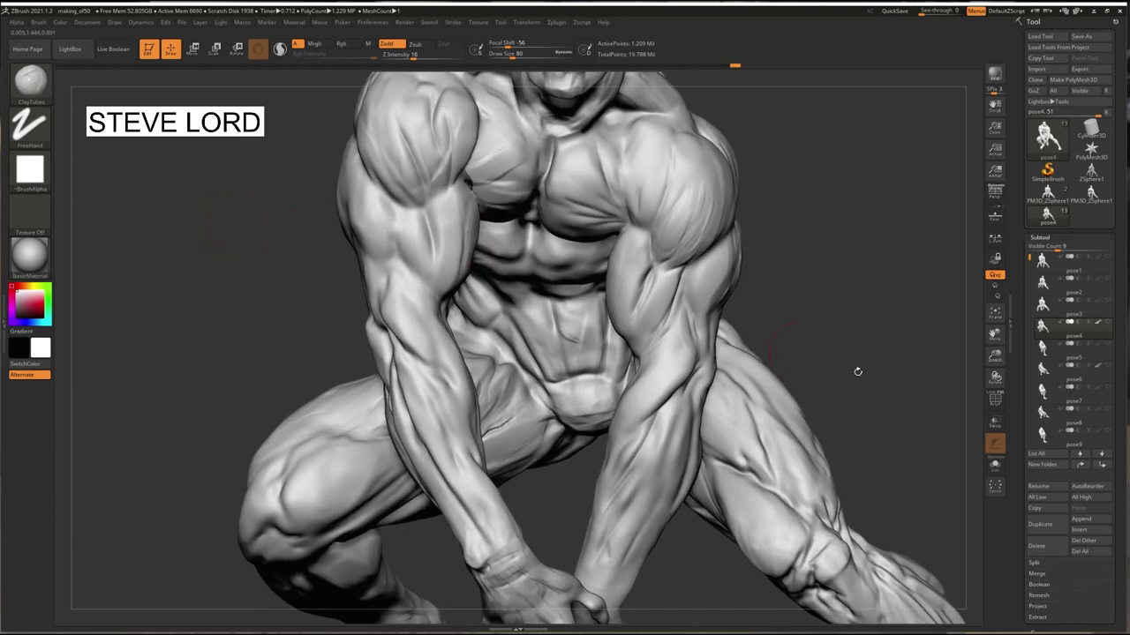
Switch to the pose5 subtool with its hands in close view.
{"action": "left_click", "coordinate": [1050, 345]}
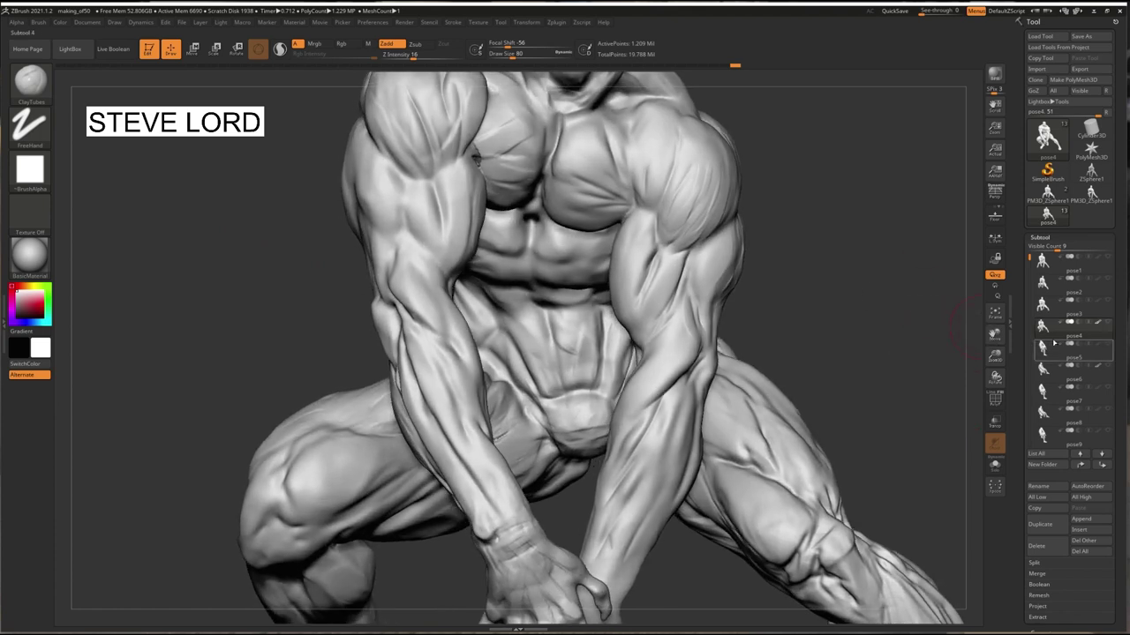
{"action": "left_click", "coordinate": [1057, 357]}
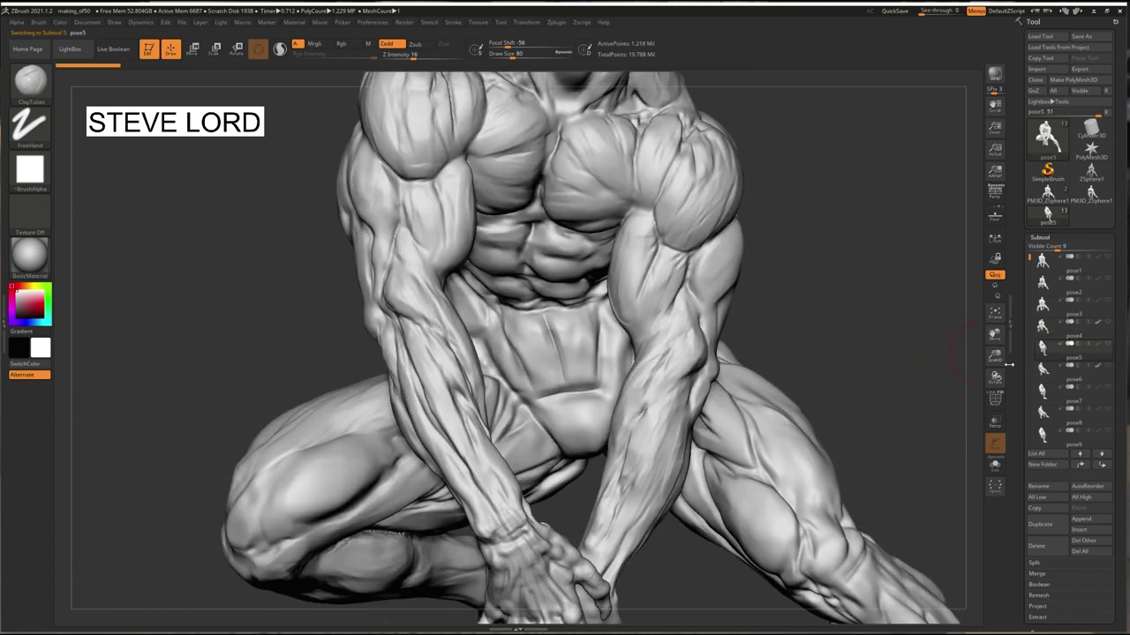
{"action": "left_click_drag", "start_coordinate": [994, 356], "coordinate": [995, 387]}
{"action": "left_click_drag", "start_coordinate": [995, 335], "coordinate": [1050, 174]}
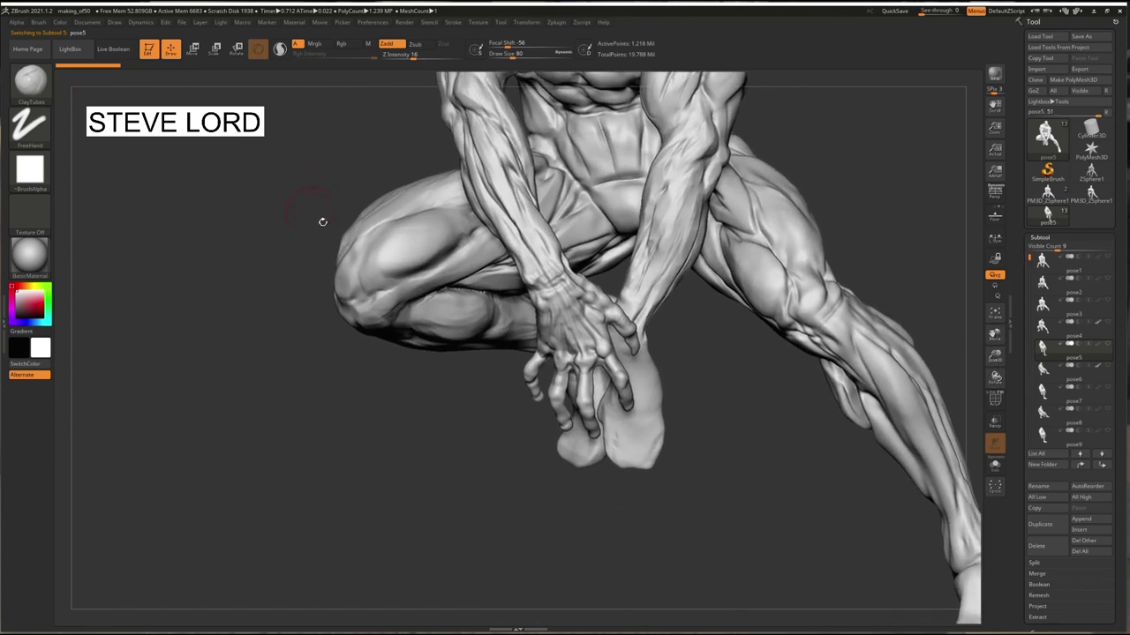
Carve grooves between the tendons on the back of the right hand using the Standard brush in Zsub at draw size 41.
{"action": "left_click", "coordinate": [43, 86]}
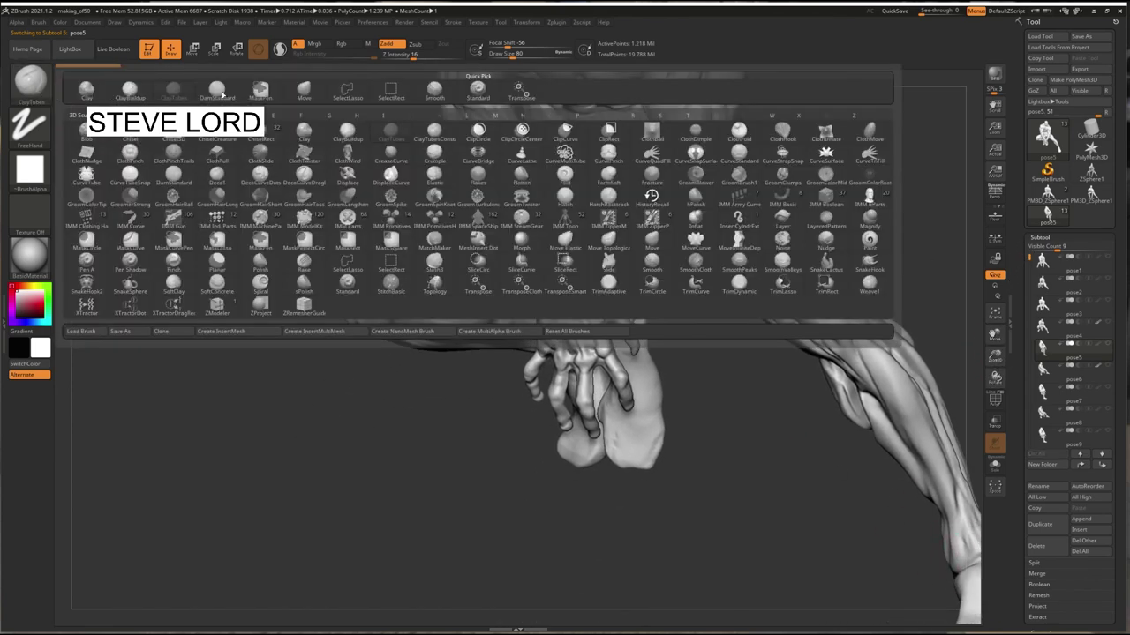
{"action": "left_click", "coordinate": [478, 88]}
{"action": "left_click", "coordinate": [506, 51]}
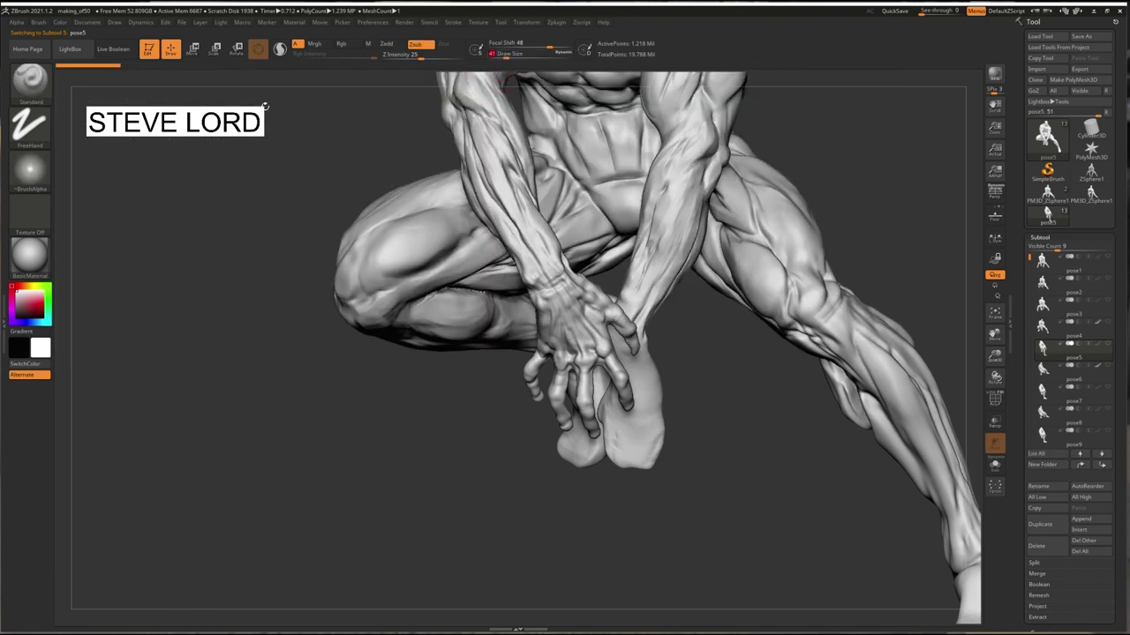
{"action": "left_click_drag", "start_coordinate": [994, 356], "coordinate": [603, 387]}
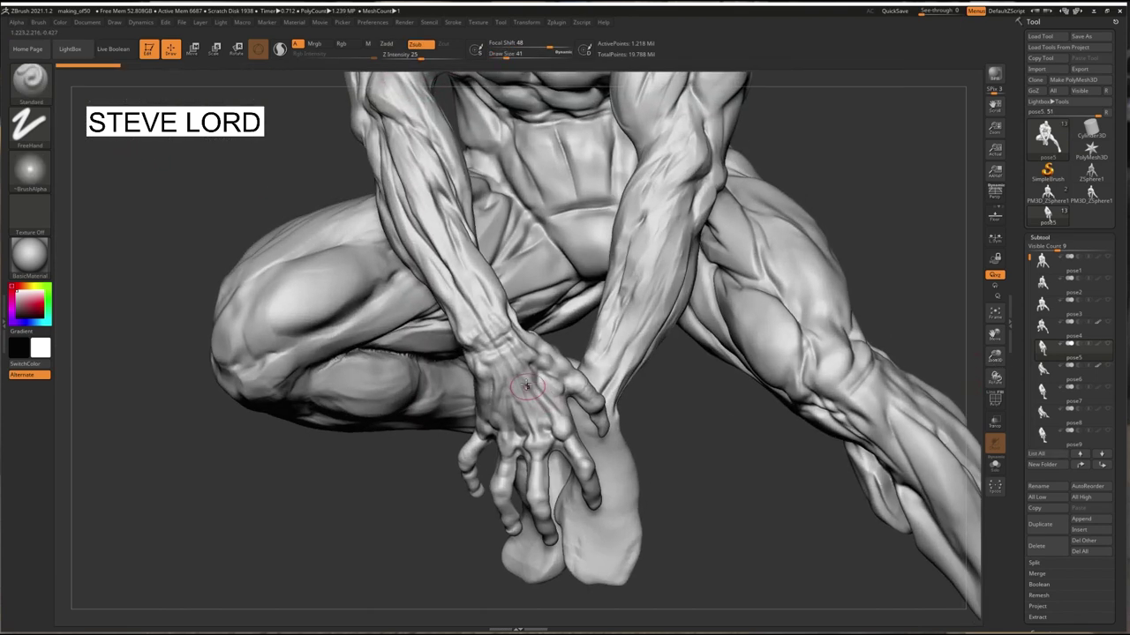
{"action": "left_click_drag", "start_coordinate": [553, 422], "coordinate": [535, 376]}
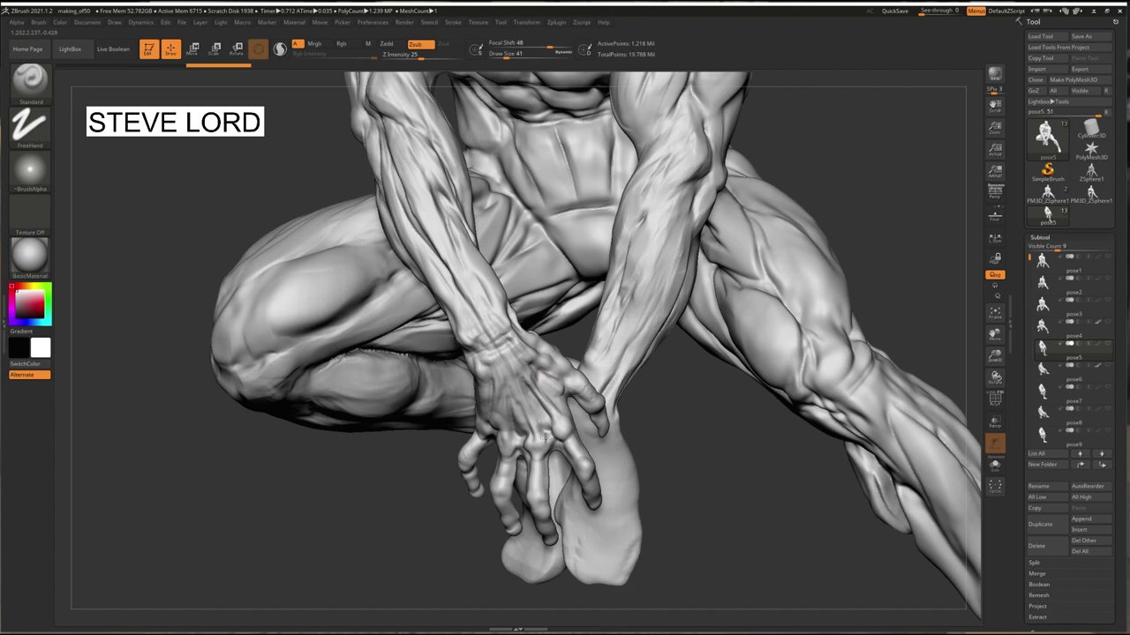
{"action": "left_click_drag", "start_coordinate": [388, 477], "coordinate": [685, 420]}
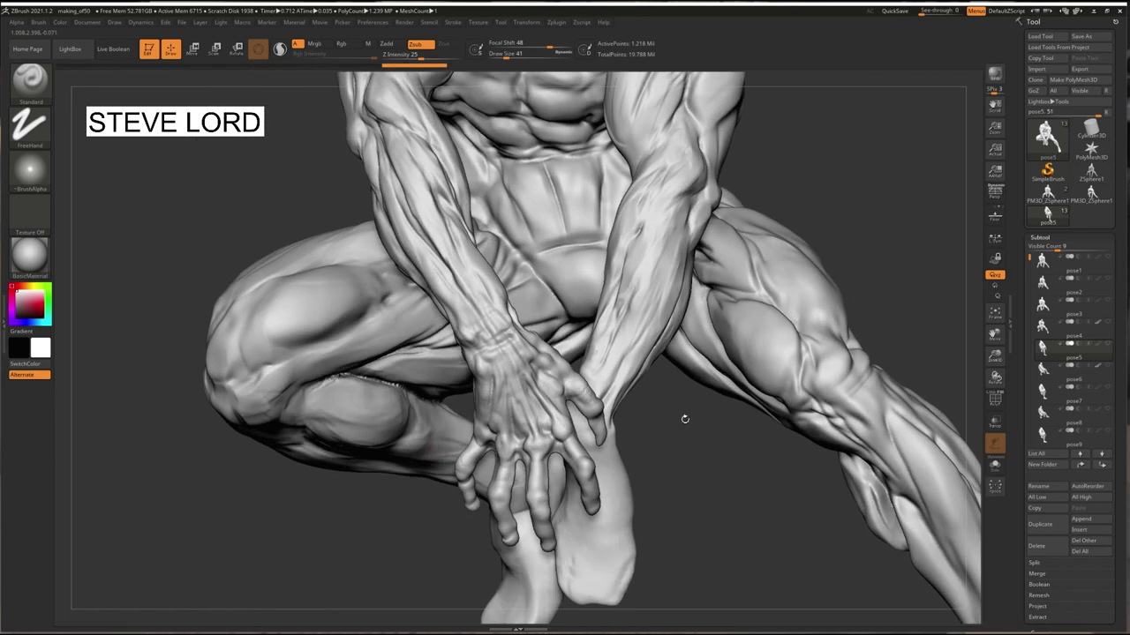
Examine the whole pose5 figure from the front, sides and back.
{"action": "left_click_drag", "start_coordinate": [997, 357], "coordinate": [994, 296]}
{"action": "left_click_drag", "start_coordinate": [995, 335], "coordinate": [982, 396]}
{"action": "left_click_drag", "start_coordinate": [882, 308], "coordinate": [391, 235]}
{"action": "left_click_drag", "start_coordinate": [395, 131], "coordinate": [461, 299]}
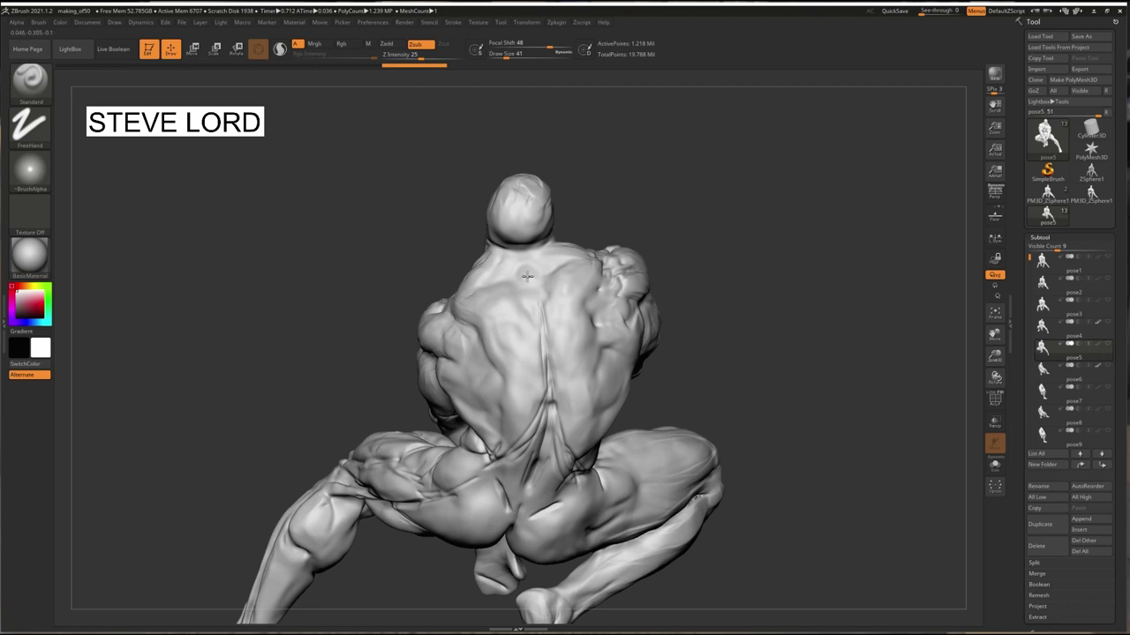
{"action": "left_click_drag", "start_coordinate": [536, 316], "coordinate": [657, 301]}
Open the pose6 and pose7 subtools in turn and inspect the figure at each stage.
{"action": "left_click", "coordinate": [1053, 368]}
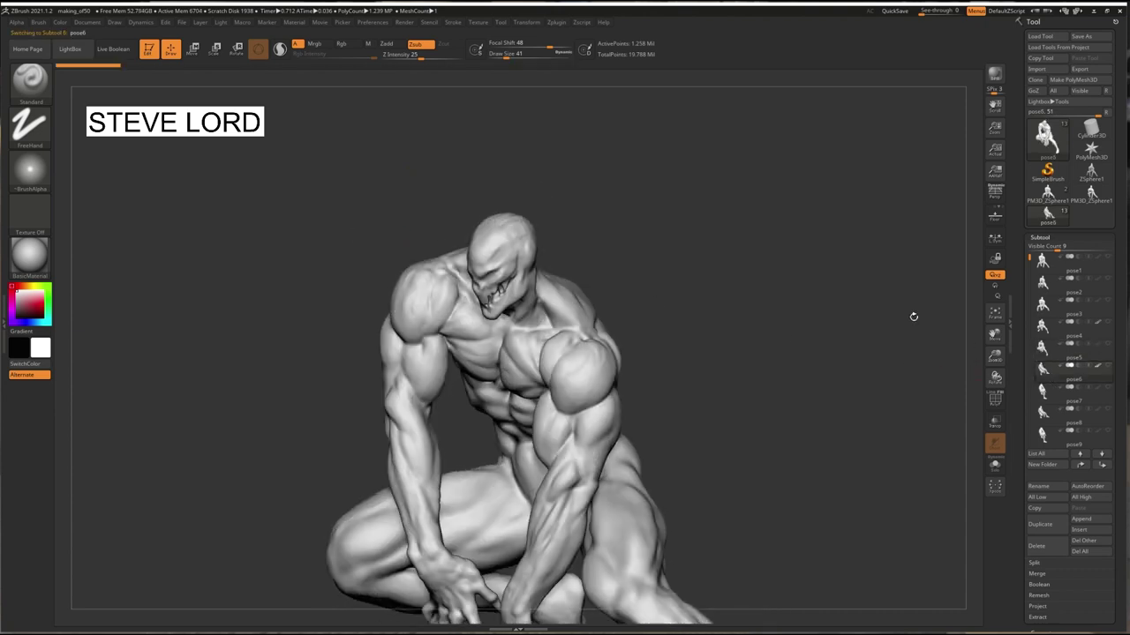
{"action": "left_click_drag", "start_coordinate": [860, 351], "coordinate": [734, 279]}
{"action": "left_click", "coordinate": [1048, 388]}
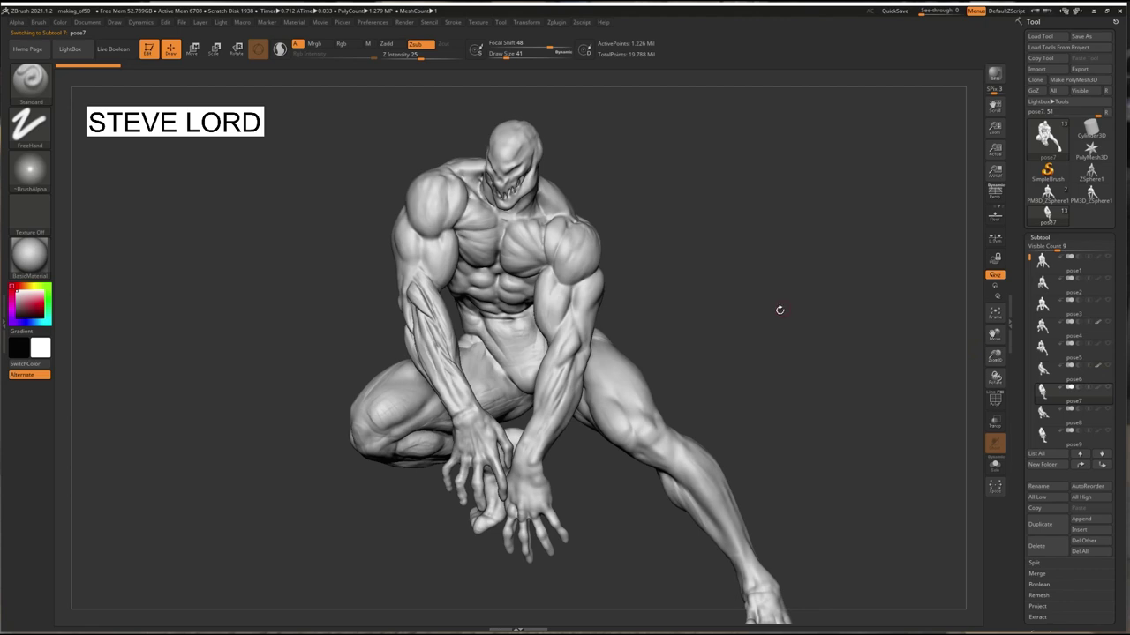
{"action": "left_click_drag", "start_coordinate": [780, 310], "coordinate": [782, 312]}
{"action": "left_click_drag", "start_coordinate": [996, 357], "coordinate": [1003, 280]}
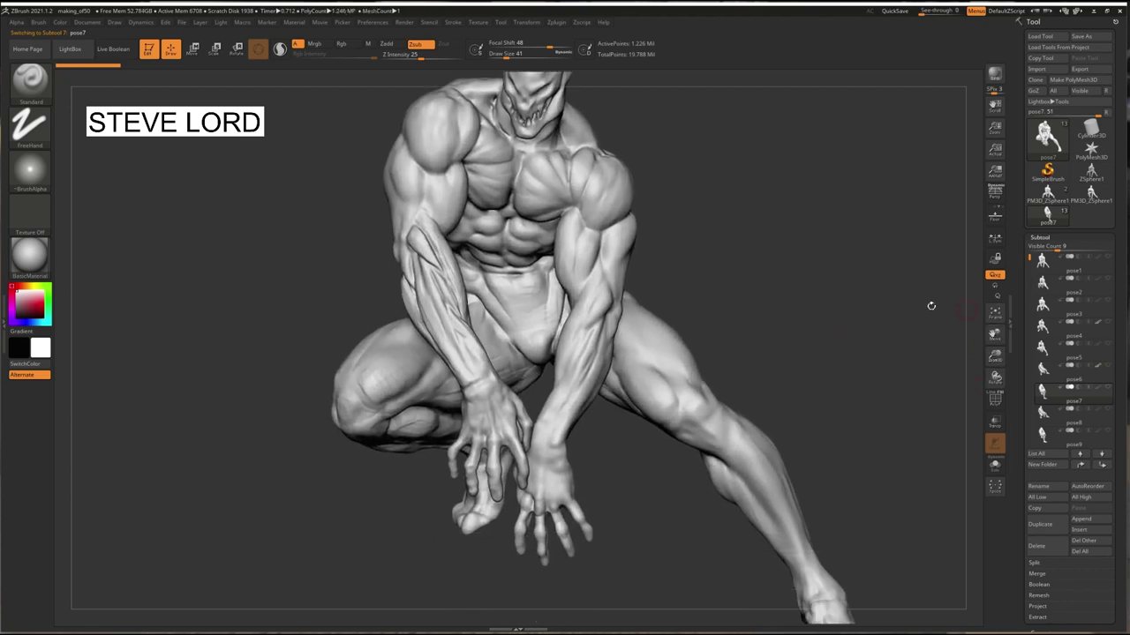
{"action": "mouse_move", "coordinate": [288, 207]}
{"action": "left_mouse_down"}
{"action": "mouse_move", "coordinate": [364, 204]}
{"action": "mouse_move", "coordinate": [293, 208]}
{"action": "left_mouse_up"}
{"action": "left_click_drag", "start_coordinate": [754, 270], "coordinate": [757, 270]}
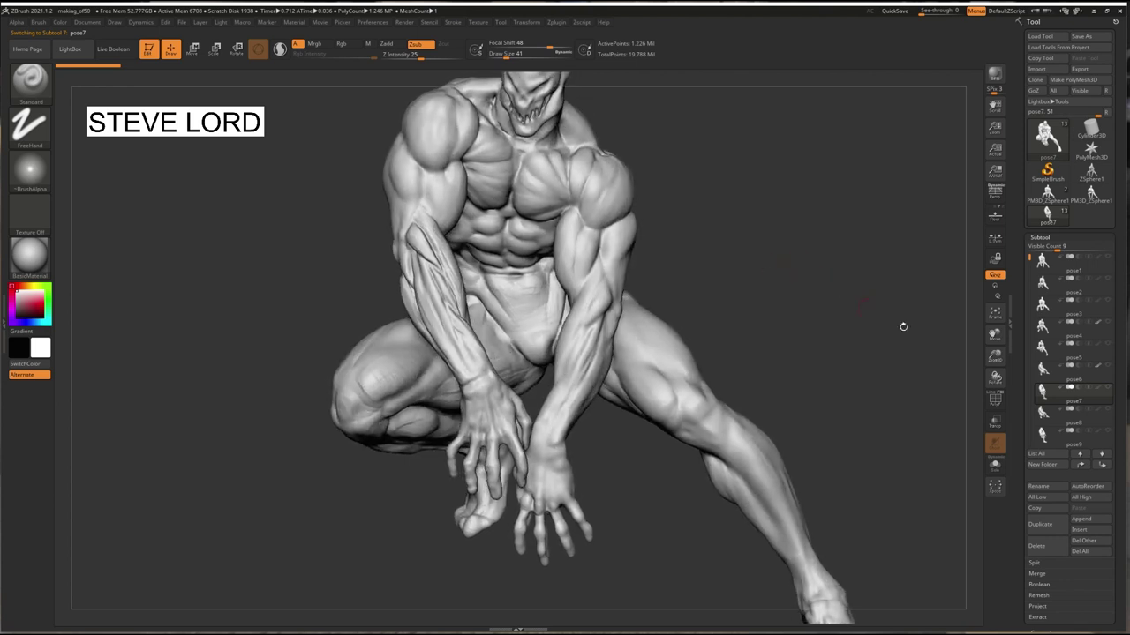
Switch to the pose8 subtool and inspect the muscle striations on its shoulders, chest and forearms.
{"action": "left_click", "coordinate": [1057, 421]}
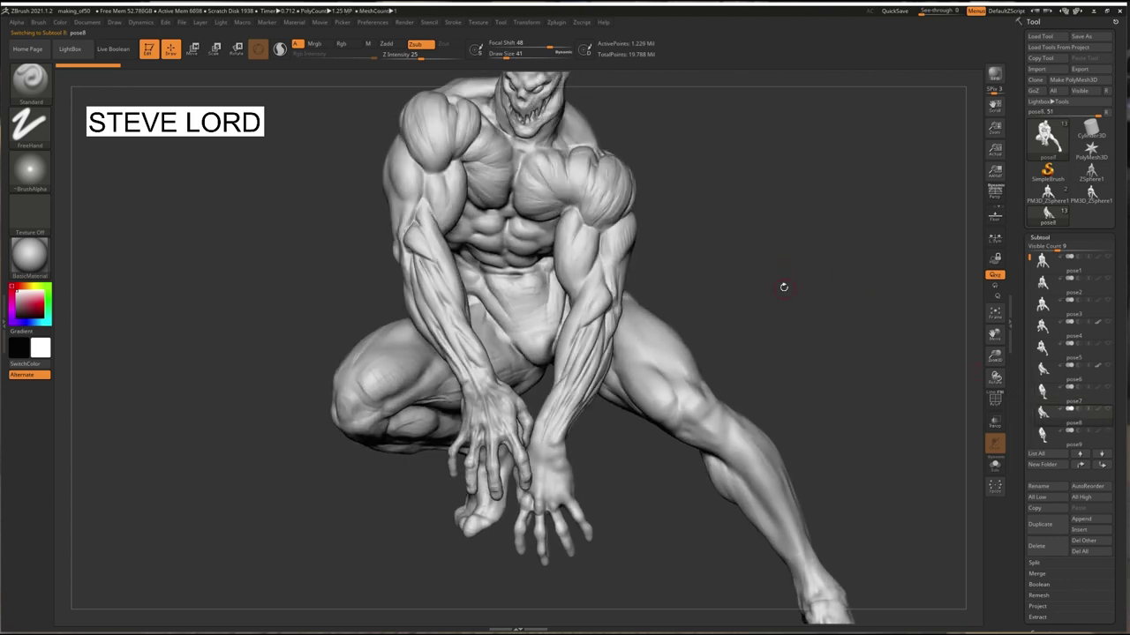
{"action": "left_click_drag", "start_coordinate": [992, 360], "coordinate": [994, 386]}
{"action": "left_click_drag", "start_coordinate": [995, 336], "coordinate": [1017, 459]}
{"action": "left_click_drag", "start_coordinate": [178, 215], "coordinate": [168, 202]}
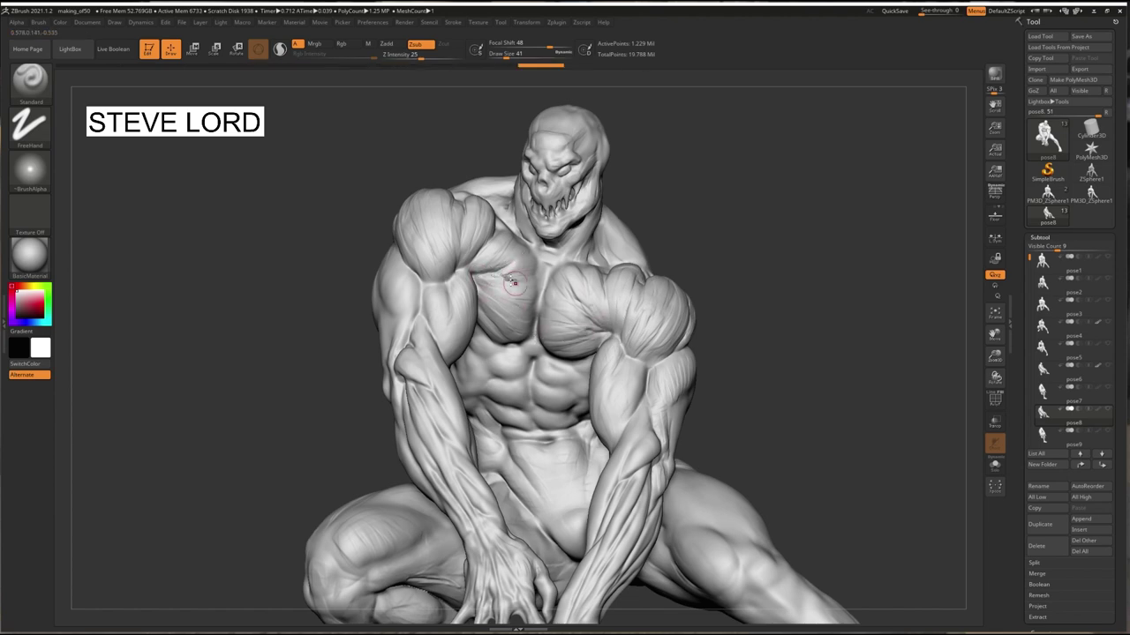
{"action": "mouse_move", "coordinate": [340, 232]}
{"action": "left_mouse_down"}
{"action": "mouse_move", "coordinate": [320, 242]}
{"action": "mouse_move", "coordinate": [399, 250]}
{"action": "mouse_move", "coordinate": [397, 239]}
{"action": "left_mouse_up"}
Look over the pose9 subtool and make pose10 the active subtool with its shoulders and arms in close view.
{"action": "left_click", "coordinate": [1041, 432]}
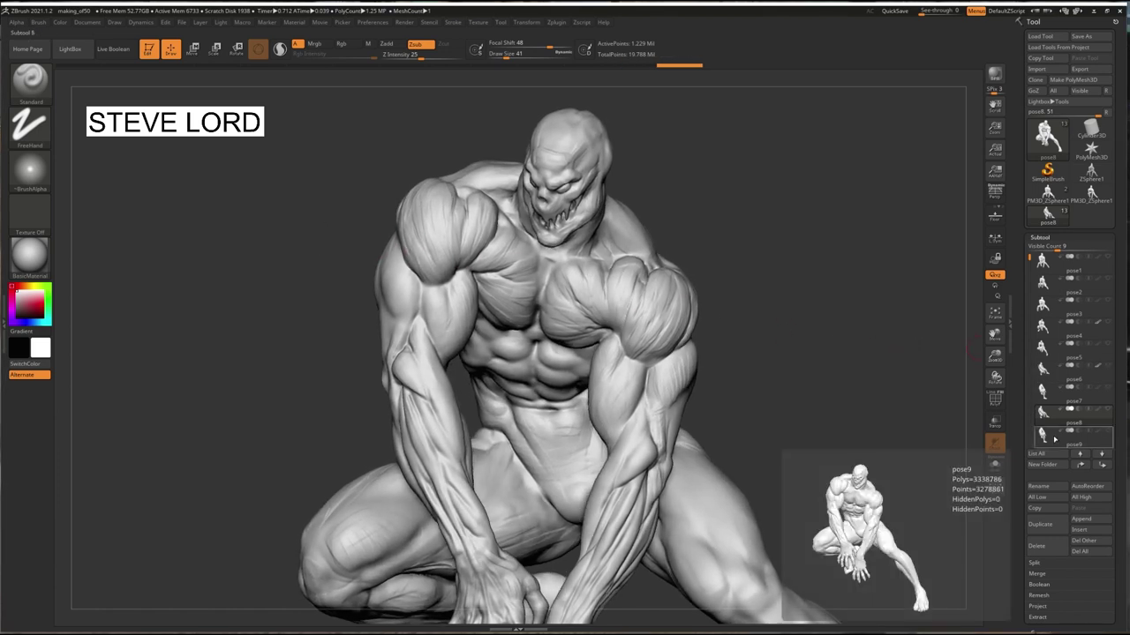
{"action": "left_click_drag", "start_coordinate": [844, 337], "coordinate": [835, 337]}
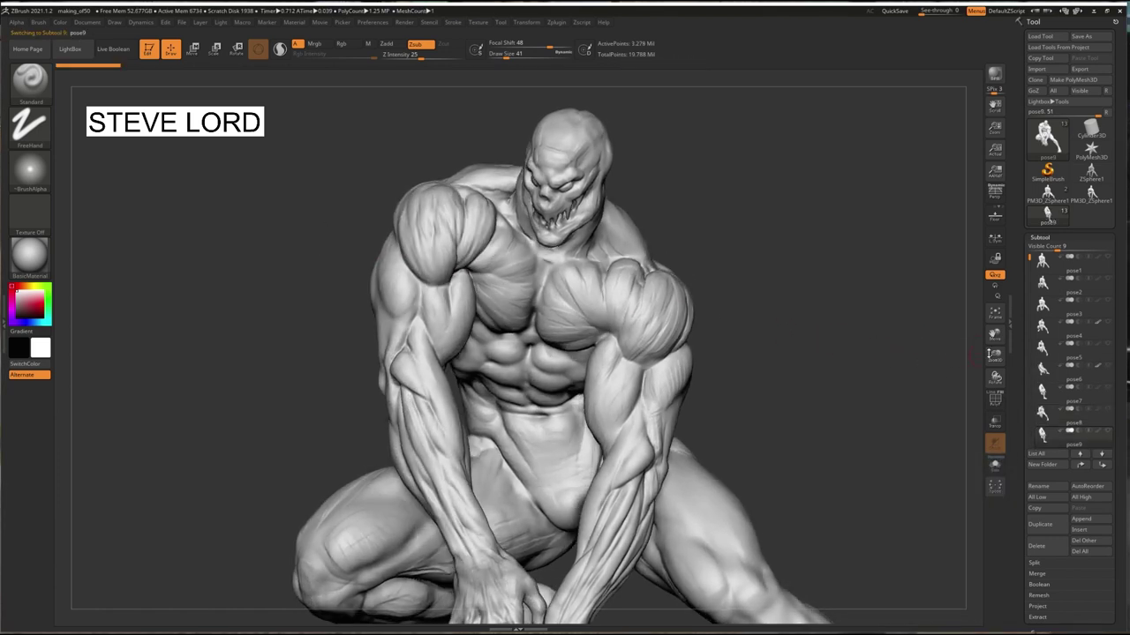
{"action": "scroll", "coordinate": [1068, 344], "scroll_direction": "down", "scroll_amount": 4}
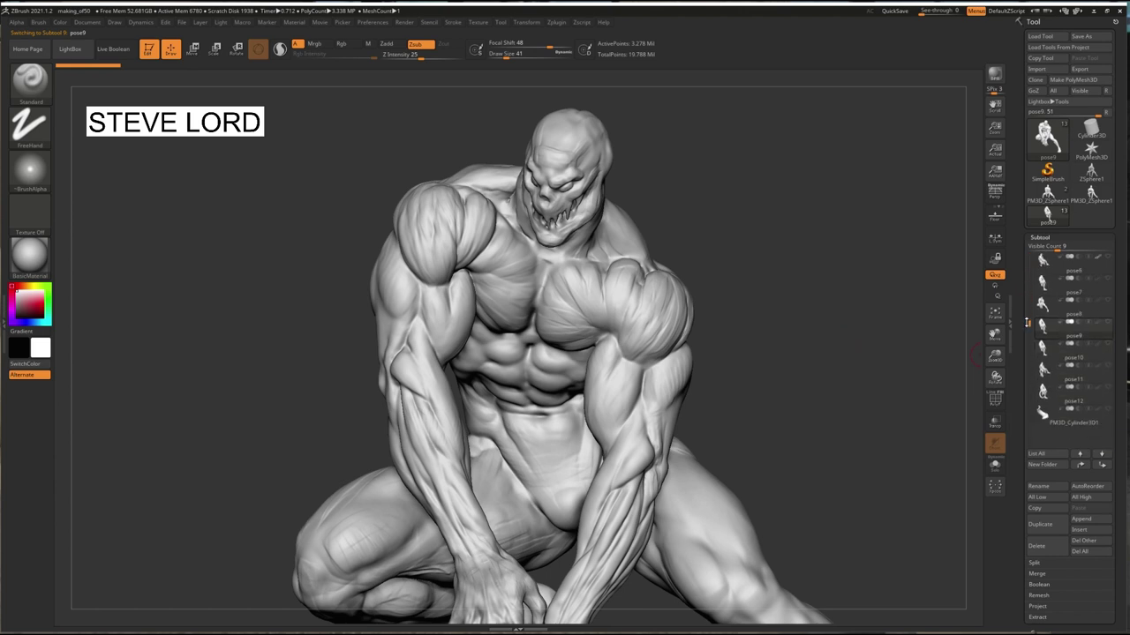
{"action": "left_click", "coordinate": [1050, 354]}
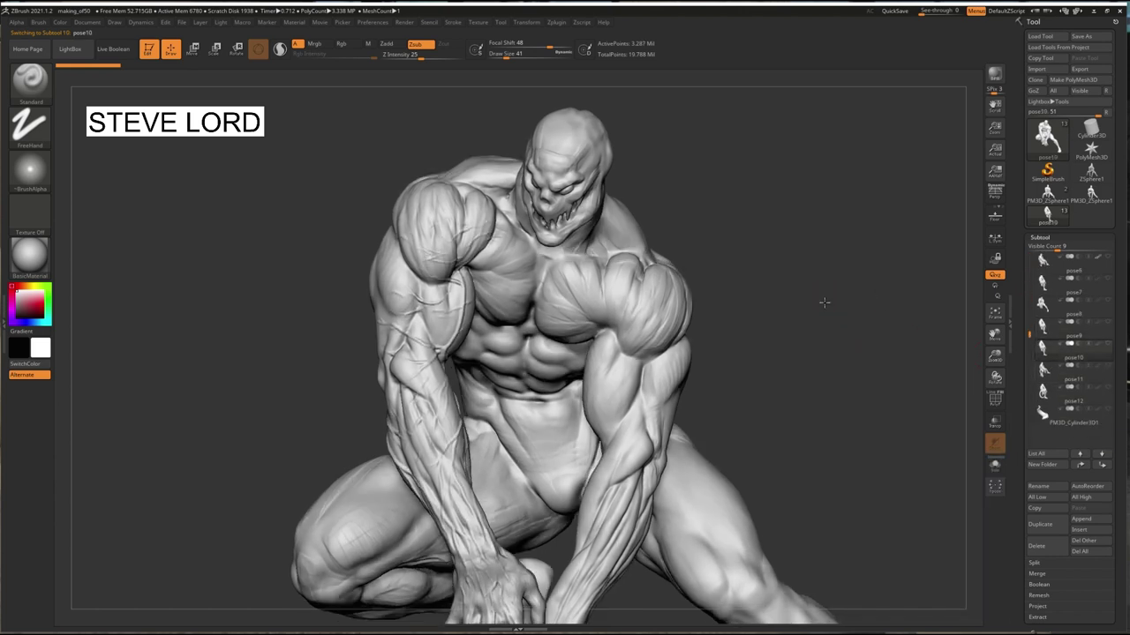
{"action": "left_click_drag", "start_coordinate": [996, 357], "coordinate": [996, 283]}
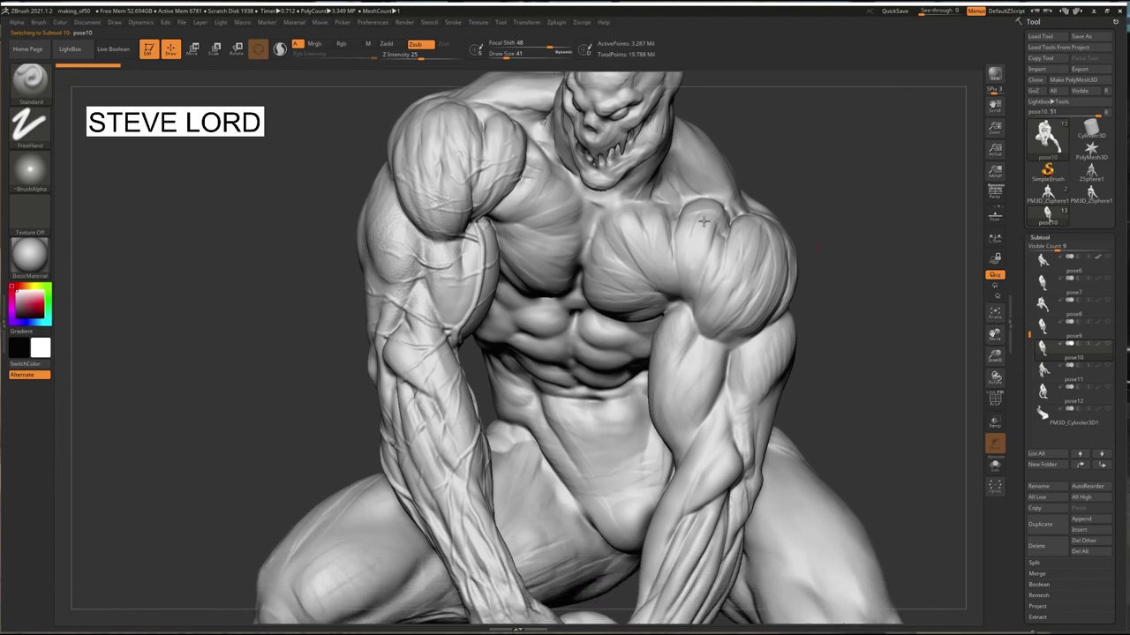
{"action": "mouse_move", "coordinate": [249, 211]}
{"action": "left_mouse_down"}
{"action": "mouse_move", "coordinate": [273, 213]}
{"action": "mouse_move", "coordinate": [224, 202]}
{"action": "mouse_move", "coordinate": [78, 115]}
{"action": "left_mouse_up"}
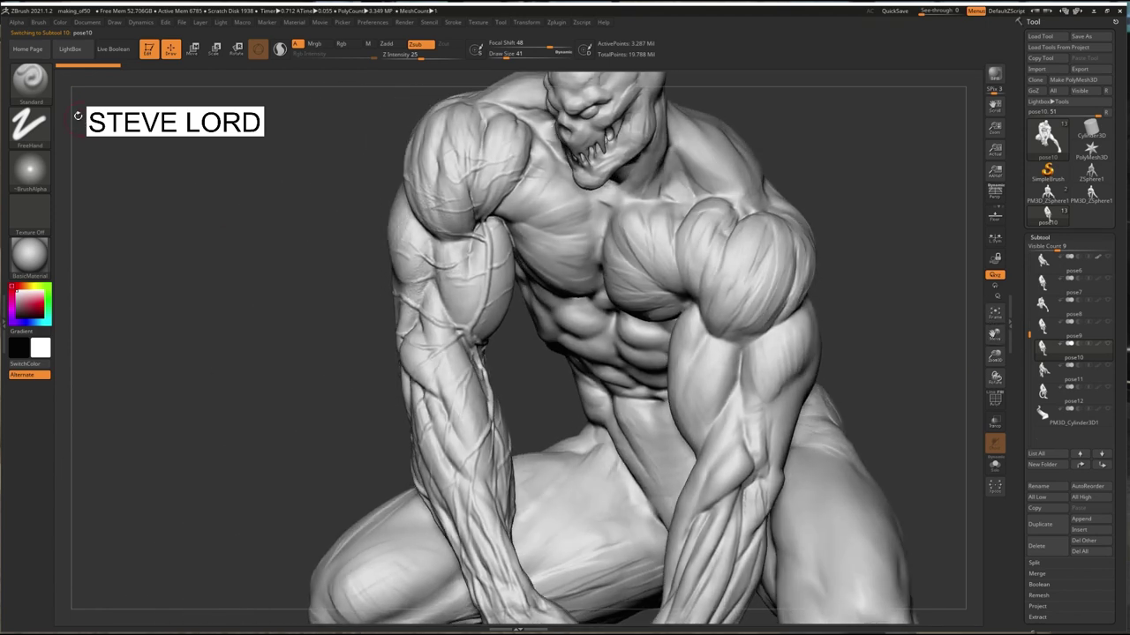
Choose the Inflat brush with a FreeHand stroke and Alpha 01.
{"action": "left_click", "coordinate": [34, 81]}
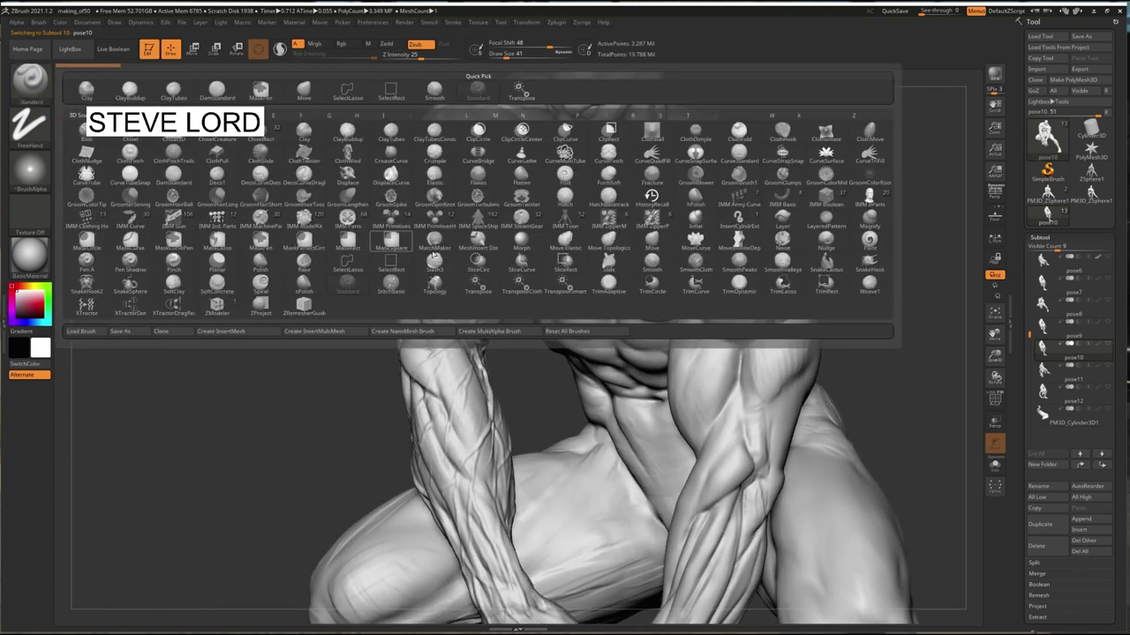
{"action": "left_click", "coordinate": [695, 232]}
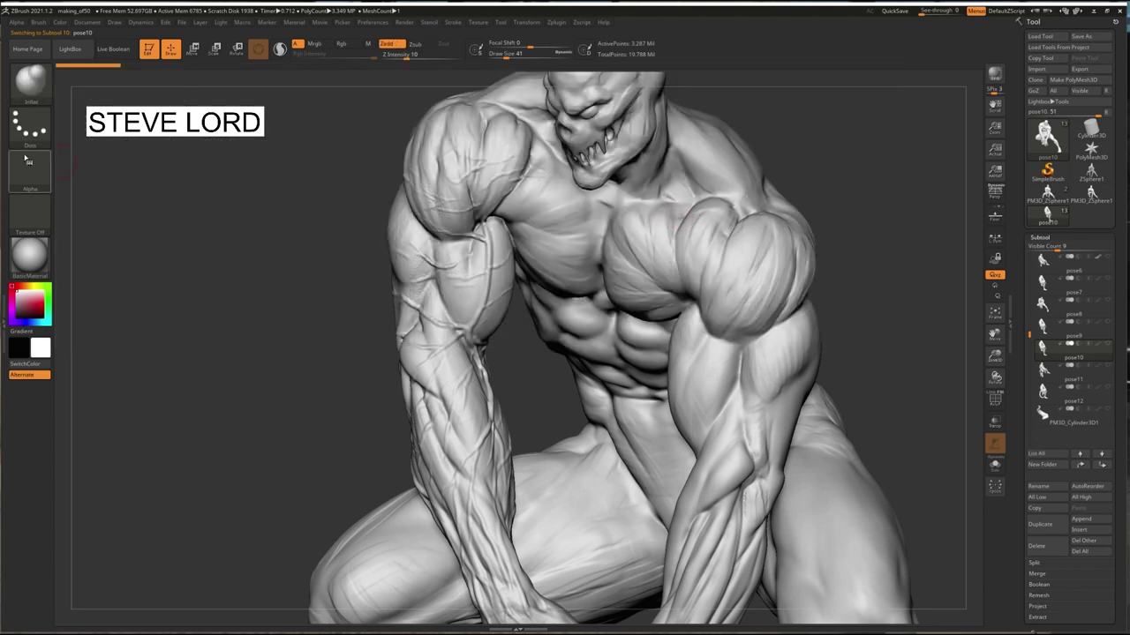
{"action": "left_click", "coordinate": [30, 128]}
{"action": "left_click", "coordinate": [177, 138]}
{"action": "left_click", "coordinate": [30, 171]}
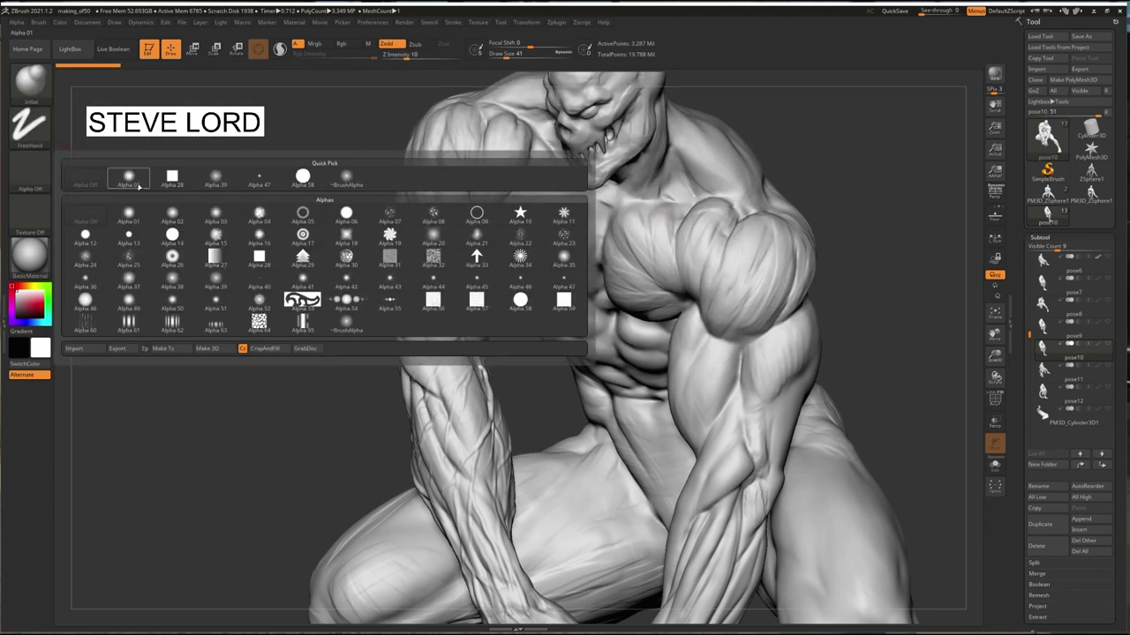
{"action": "left_click", "coordinate": [129, 180]}
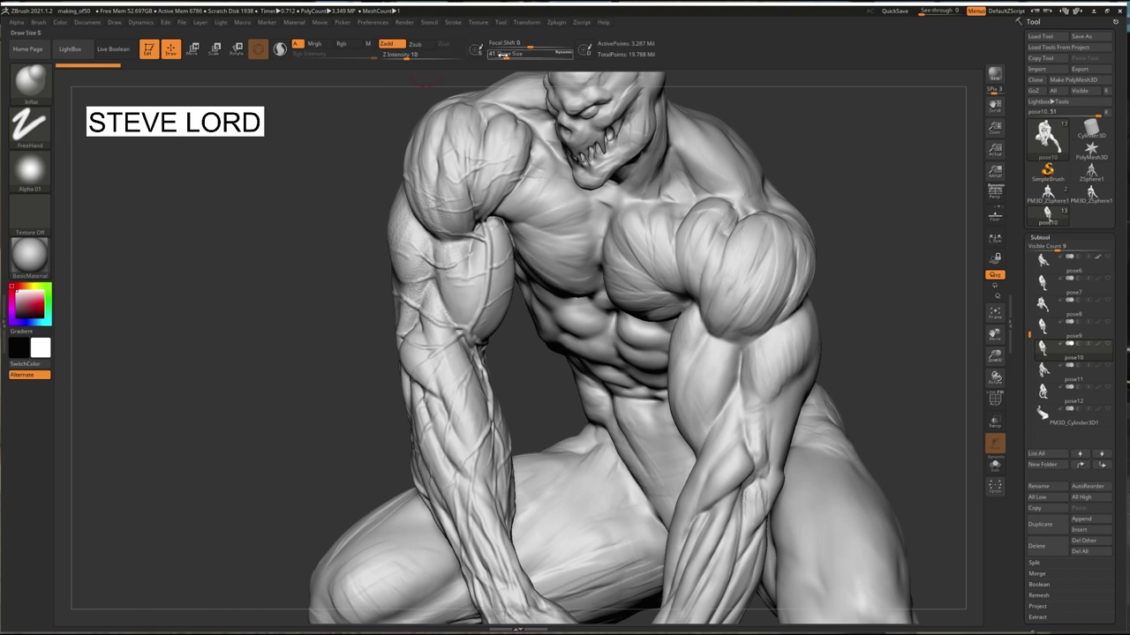
Set the draw size to 31, turn on LazyMouse with a lazy step of about 0.015, and show the stroke modifiers.
{"action": "left_click_drag", "start_coordinate": [505, 53], "coordinate": [499, 54]}
{"action": "left_click", "coordinate": [452, 21]}
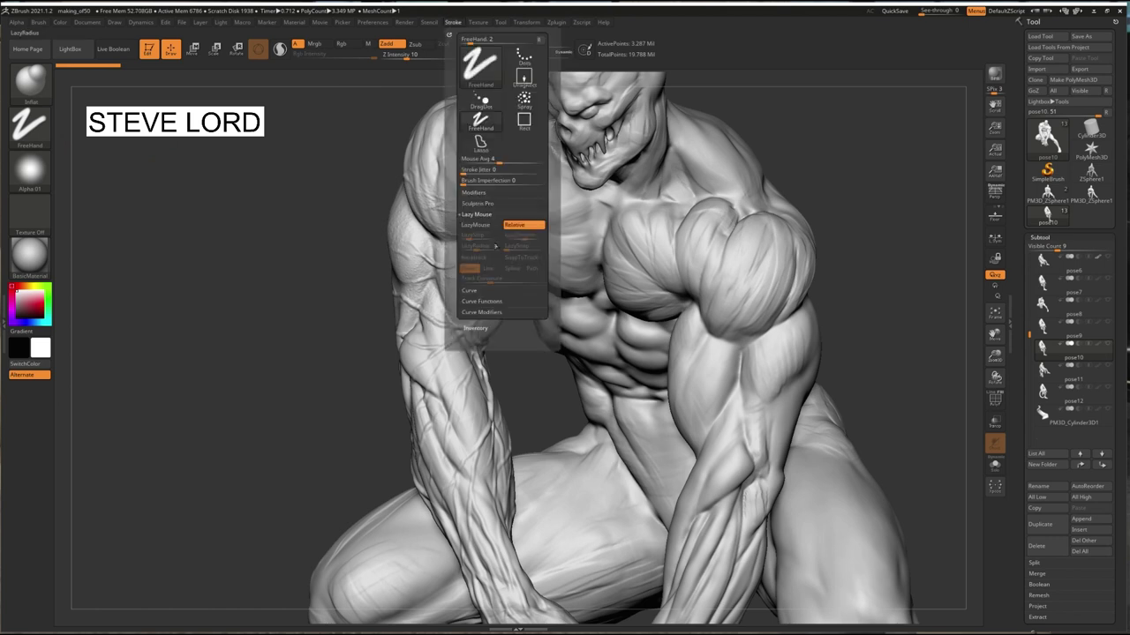
{"action": "left_click", "coordinate": [477, 225]}
{"action": "left_click", "coordinate": [470, 236]}
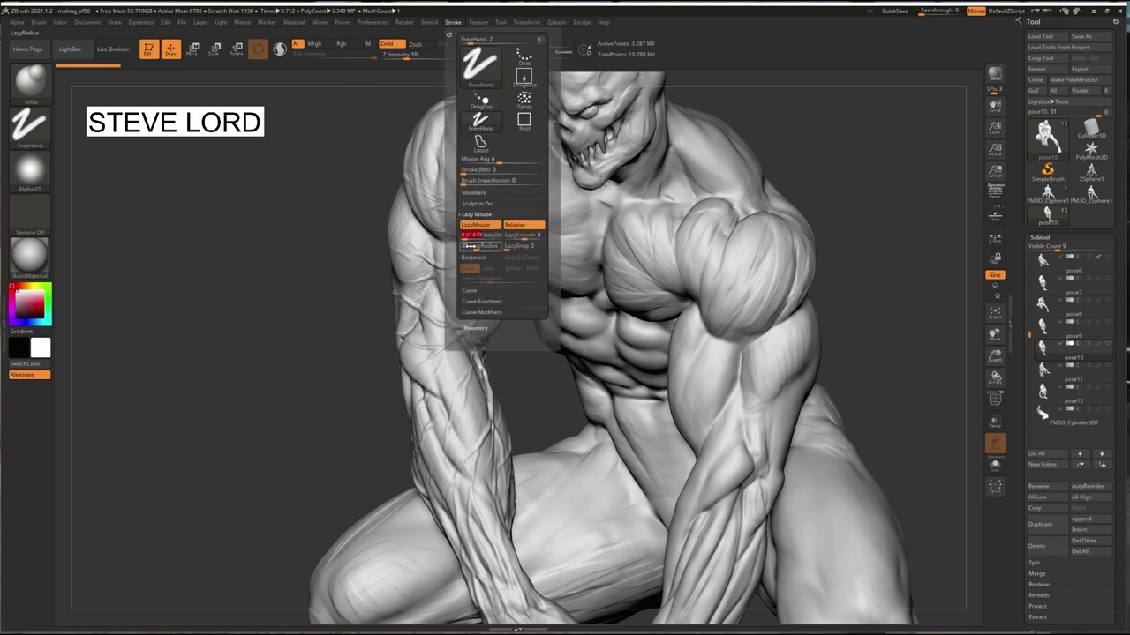
{"action": "left_click", "coordinate": [468, 193]}
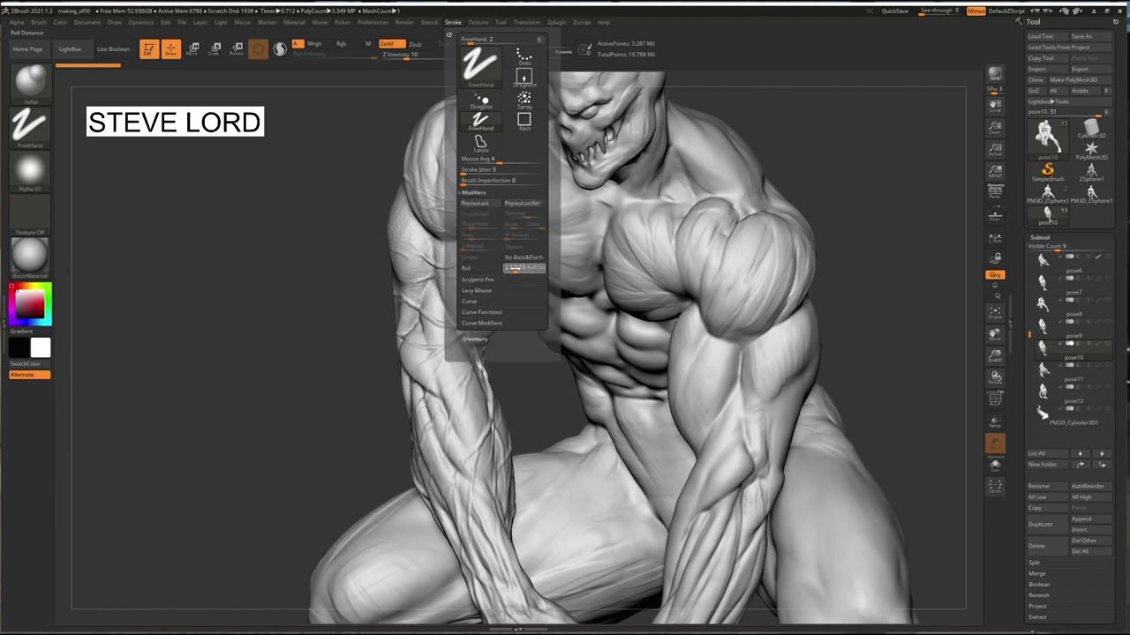
Try a thin raised vein across the lower edge of the figure's left shoulder toward the upper arm.
{"action": "left_click_drag", "start_coordinate": [302, 236], "coordinate": [348, 234]}
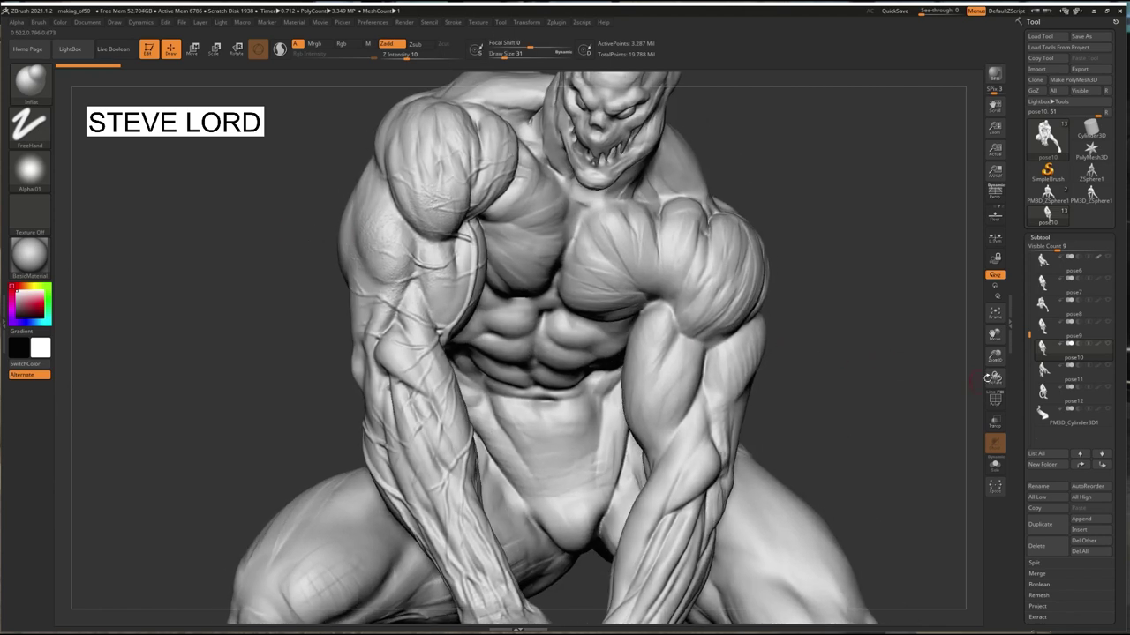
{"action": "left_click_drag", "start_coordinate": [995, 358], "coordinate": [994, 379]}
{"action": "left_click_drag", "start_coordinate": [809, 332], "coordinate": [799, 346]}
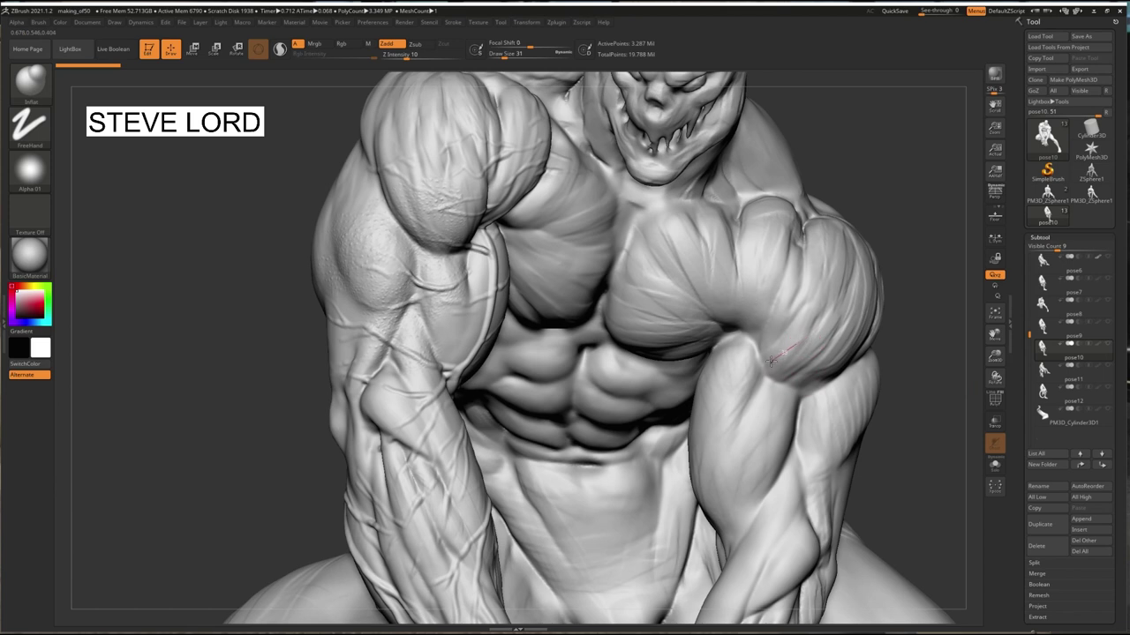
{"action": "left_click_drag", "start_coordinate": [736, 377], "coordinate": [733, 379]}
Draw branching veins from the left shoulder down the upper arm with Z Intensity 22 and draw size 23.
{"action": "left_click", "coordinate": [419, 56]}
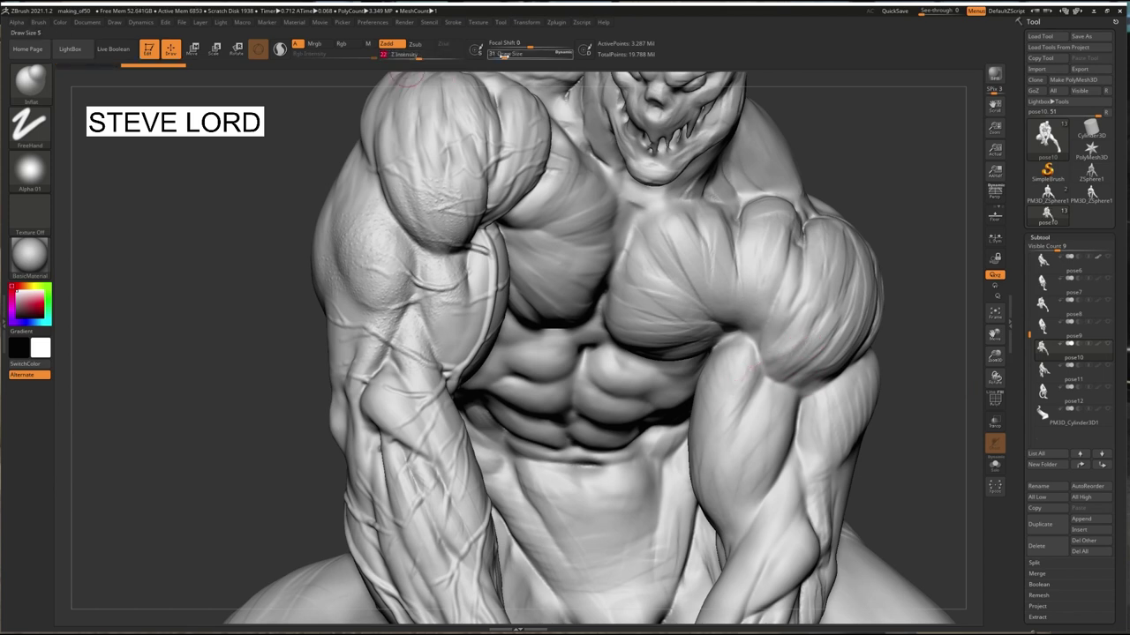
{"action": "left_click", "coordinate": [500, 56]}
{"action": "type", "text": "23"}
{"action": "key", "text": "Return"}
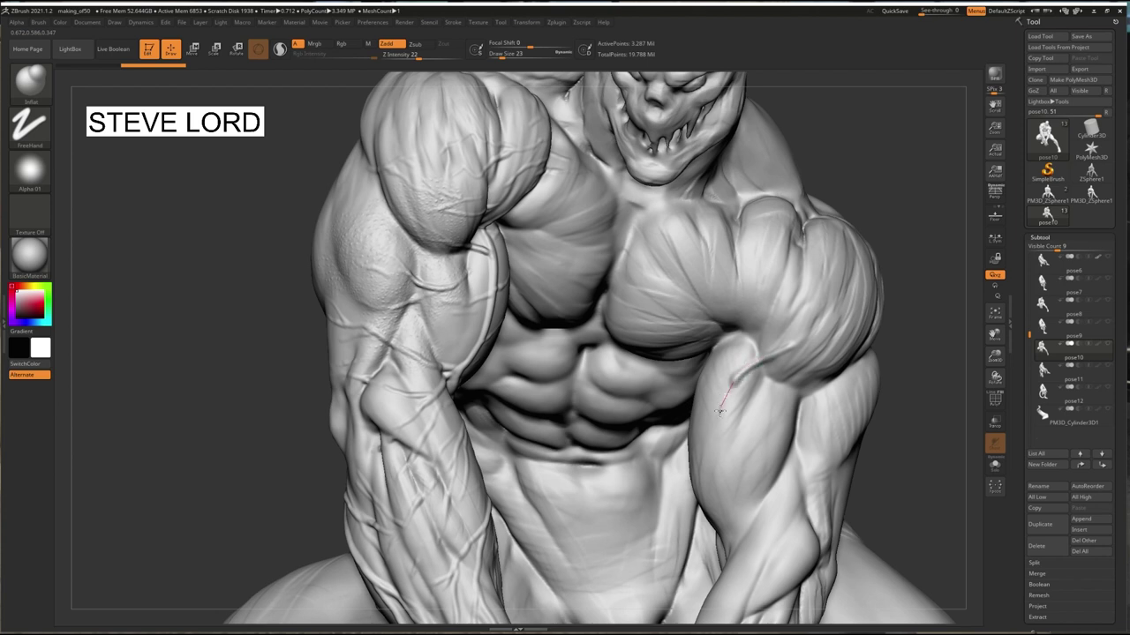
{"action": "mouse_move", "coordinate": [718, 517]}
{"action": "left_mouse_down"}
{"action": "mouse_move", "coordinate": [724, 431]}
{"action": "mouse_move", "coordinate": [698, 475]}
{"action": "left_mouse_up"}
{"action": "left_click_drag", "start_coordinate": [721, 406], "coordinate": [731, 487]}
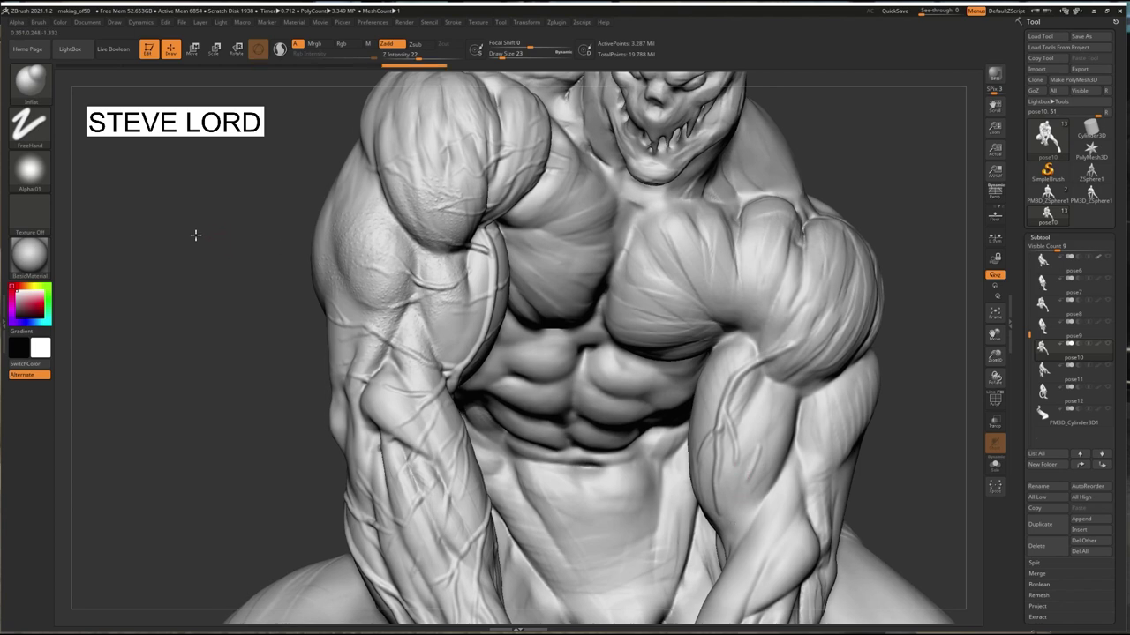
Choose the Layer brush with a Spray stroke and Alpha 23.
{"action": "left_click_drag", "start_coordinate": [196, 235], "coordinate": [518, 283]}
{"action": "left_click", "coordinate": [44, 92]}
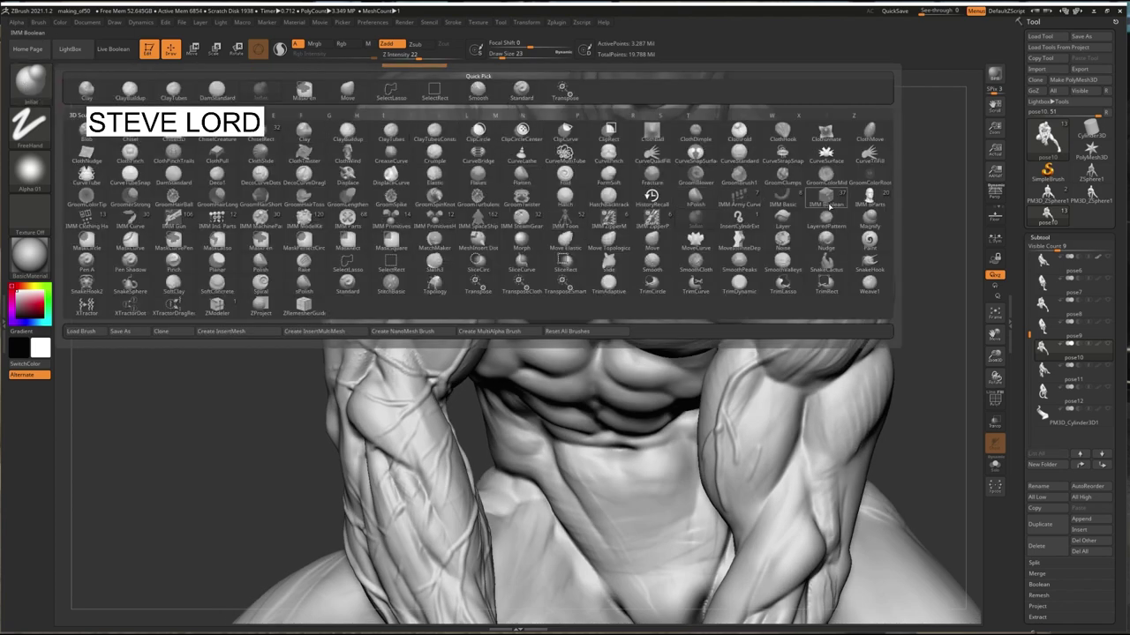
{"action": "left_click", "coordinate": [781, 218]}
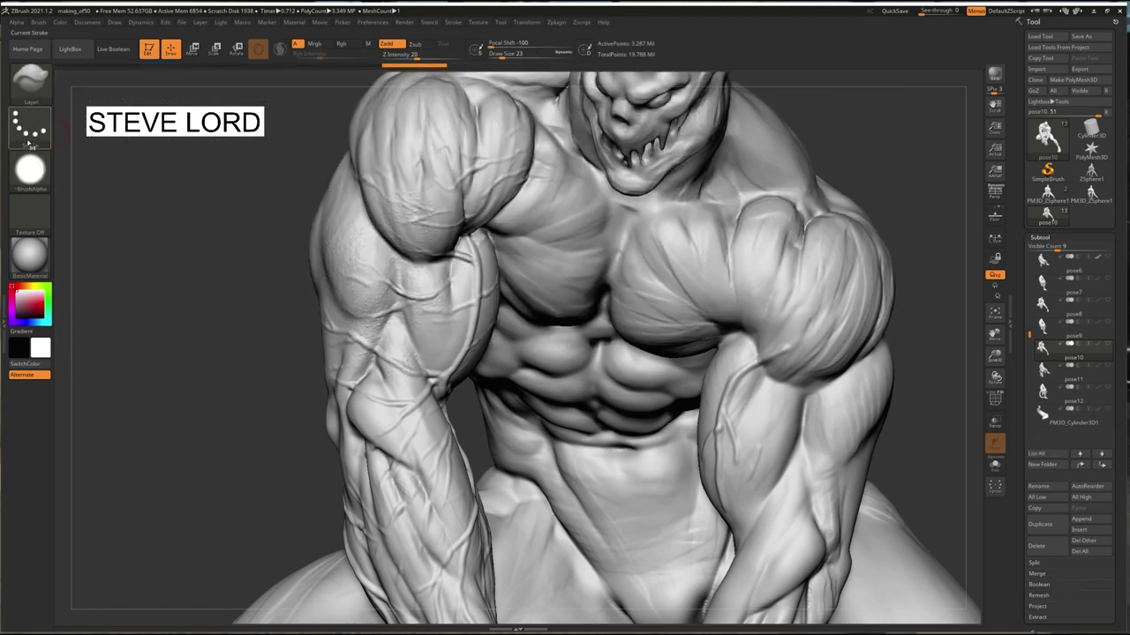
{"action": "left_click", "coordinate": [29, 126]}
{"action": "left_click", "coordinate": [257, 137]}
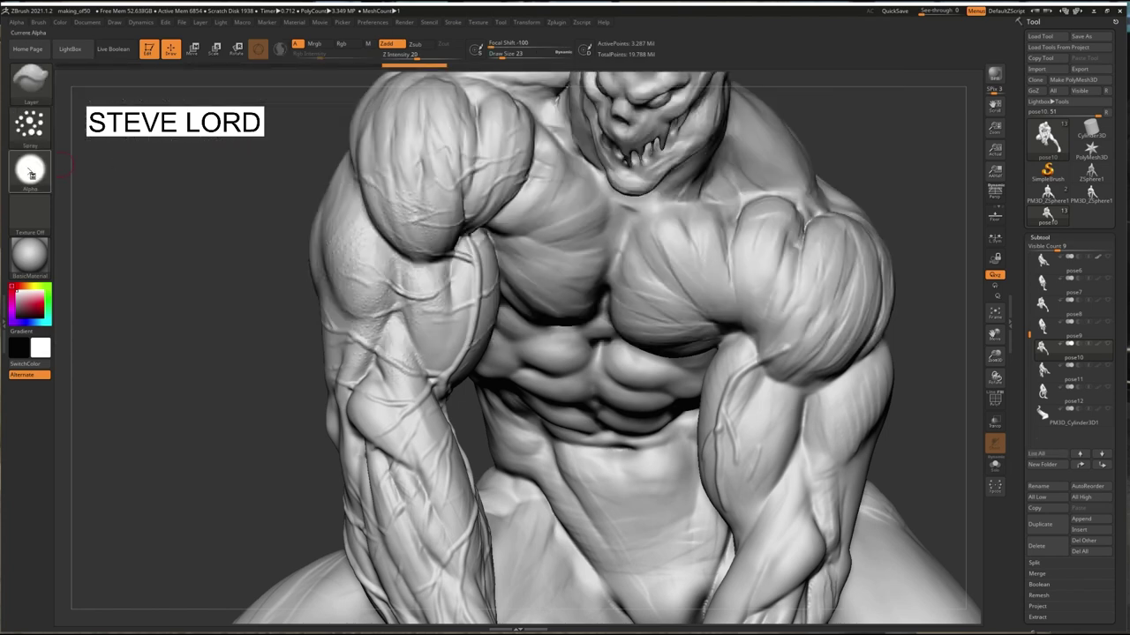
{"action": "left_click", "coordinate": [29, 170]}
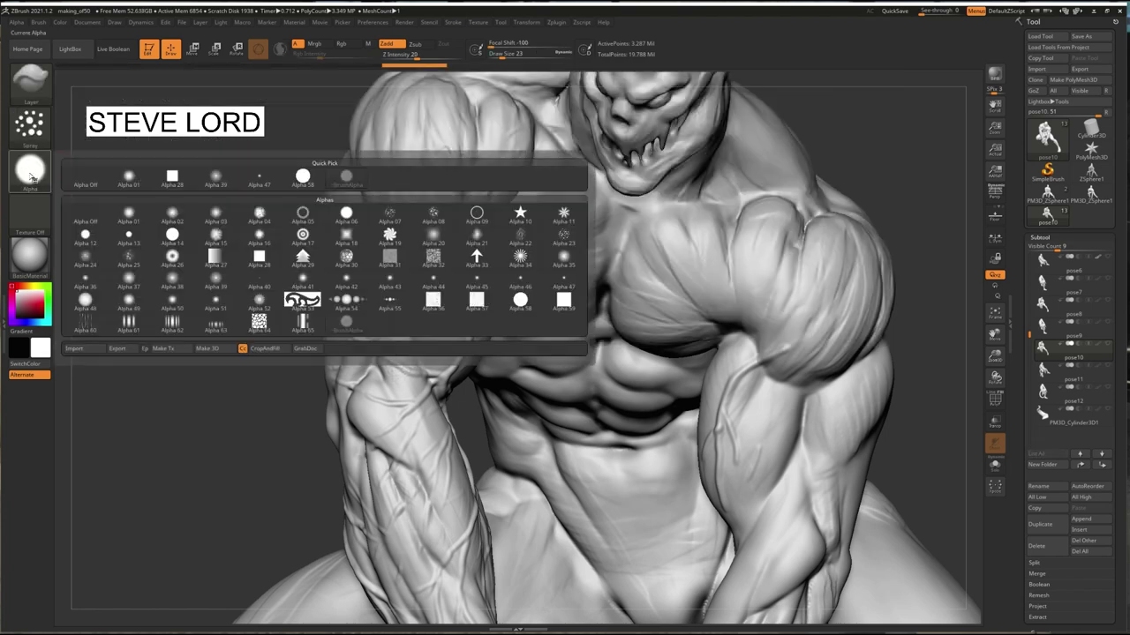
{"action": "left_click", "coordinate": [564, 237]}
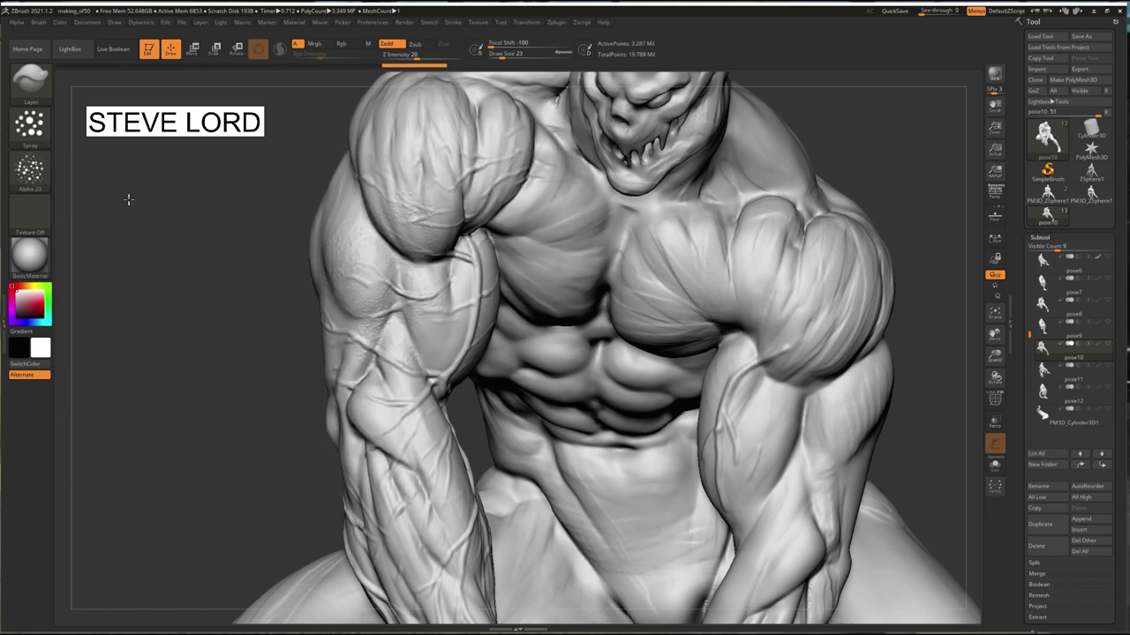
Spray a patch of fine skin texture on the side of the upper back with draw size 71.
{"action": "right_click_drag", "start_coordinate": [384, 91], "coordinate": [413, 84]}
{"action": "left_click_drag", "start_coordinate": [501, 54], "coordinate": [507, 55]}
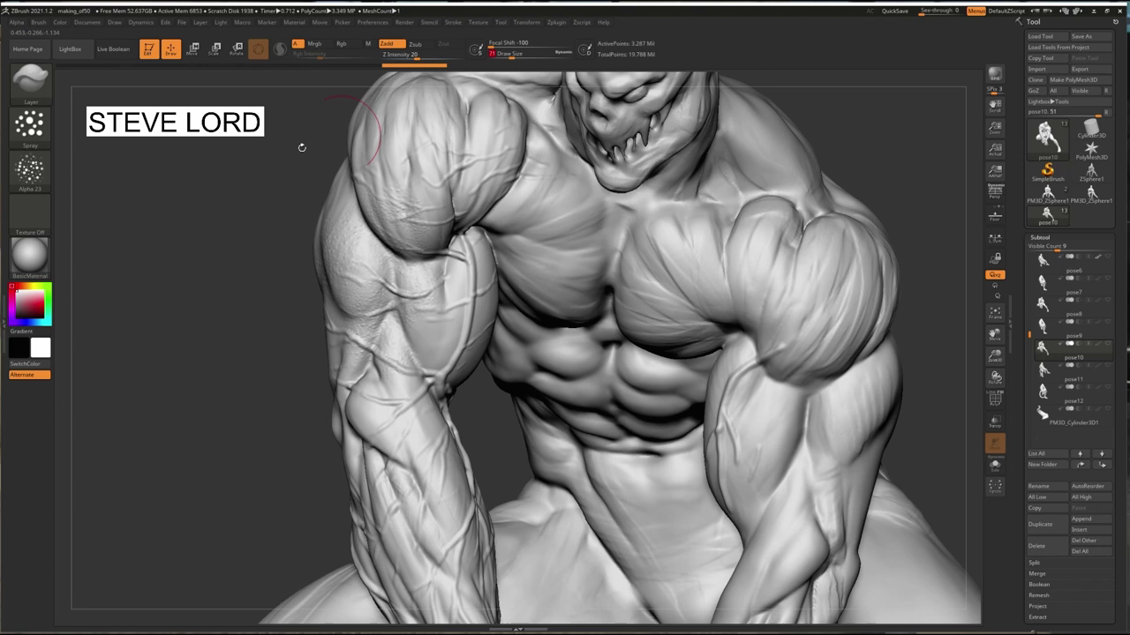
{"action": "left_click_drag", "start_coordinate": [302, 148], "coordinate": [523, 219]}
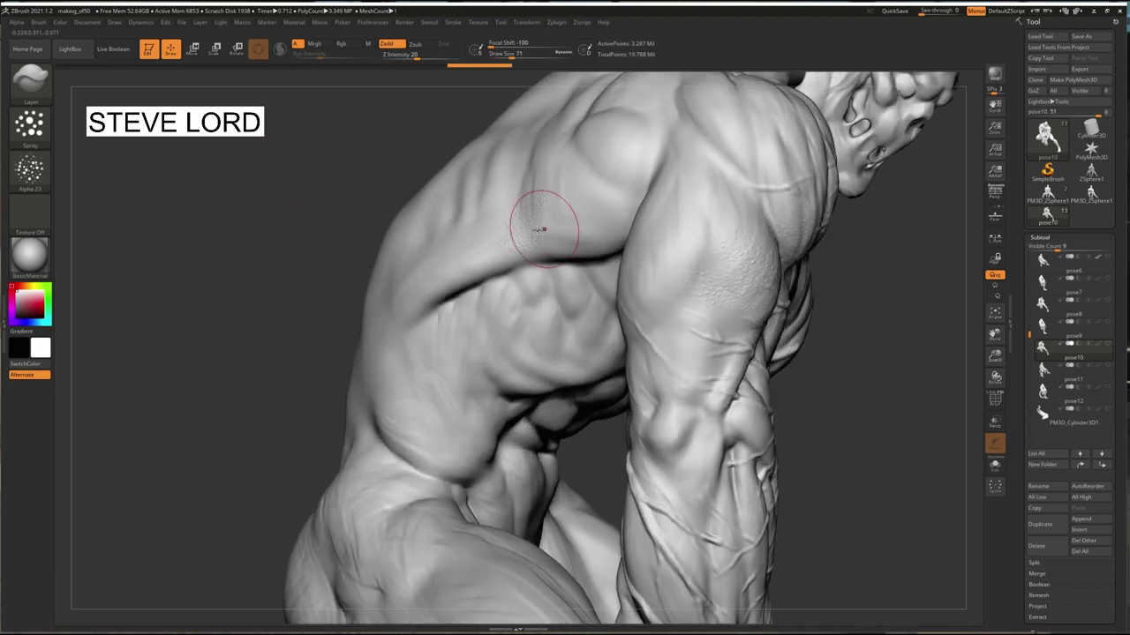
Spray subtle skin texture over the back, chest and shoulders with draw size 136 and Z Intensity 8.
{"action": "left_click_drag", "start_coordinate": [521, 54], "coordinate": [519, 54]}
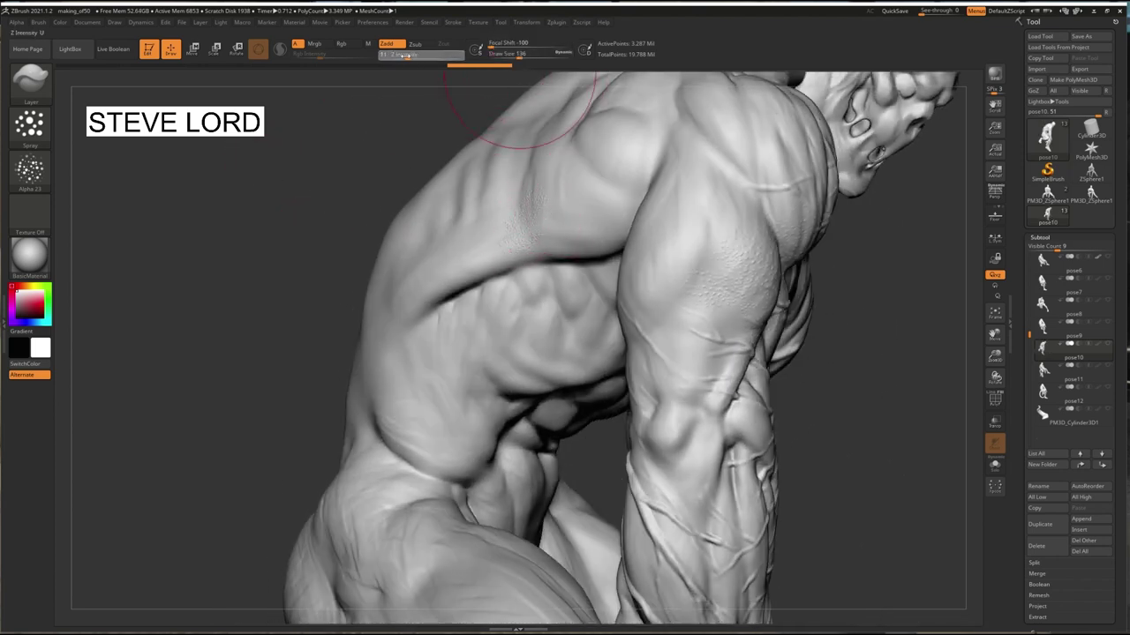
{"action": "left_click_drag", "start_coordinate": [404, 55], "coordinate": [388, 55]}
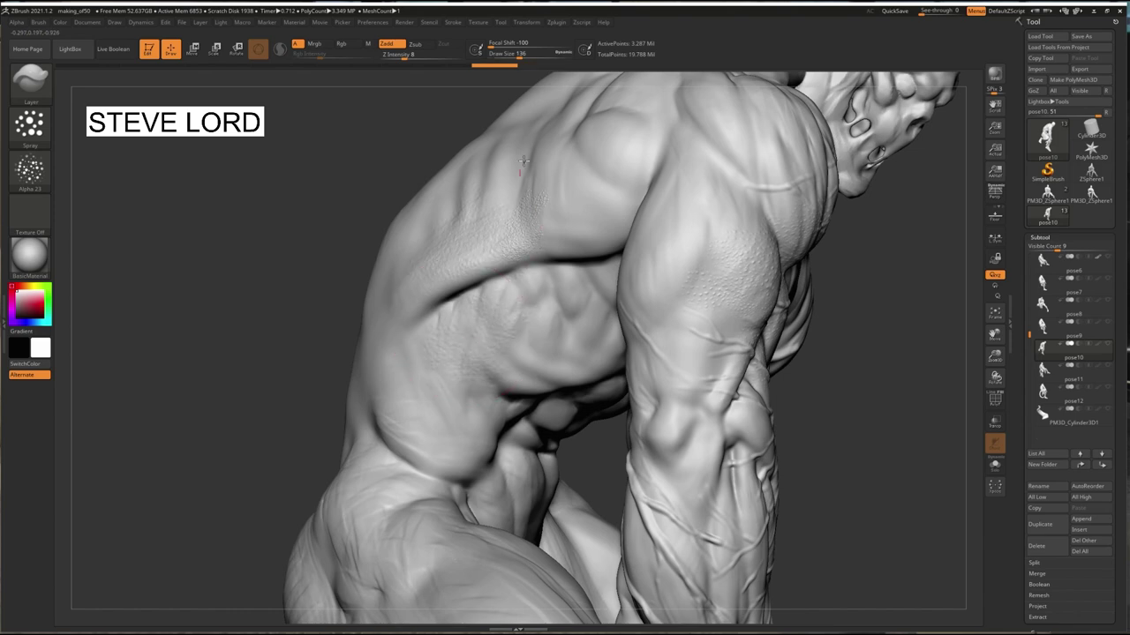
{"action": "left_click_drag", "start_coordinate": [282, 271], "coordinate": [430, 246]}
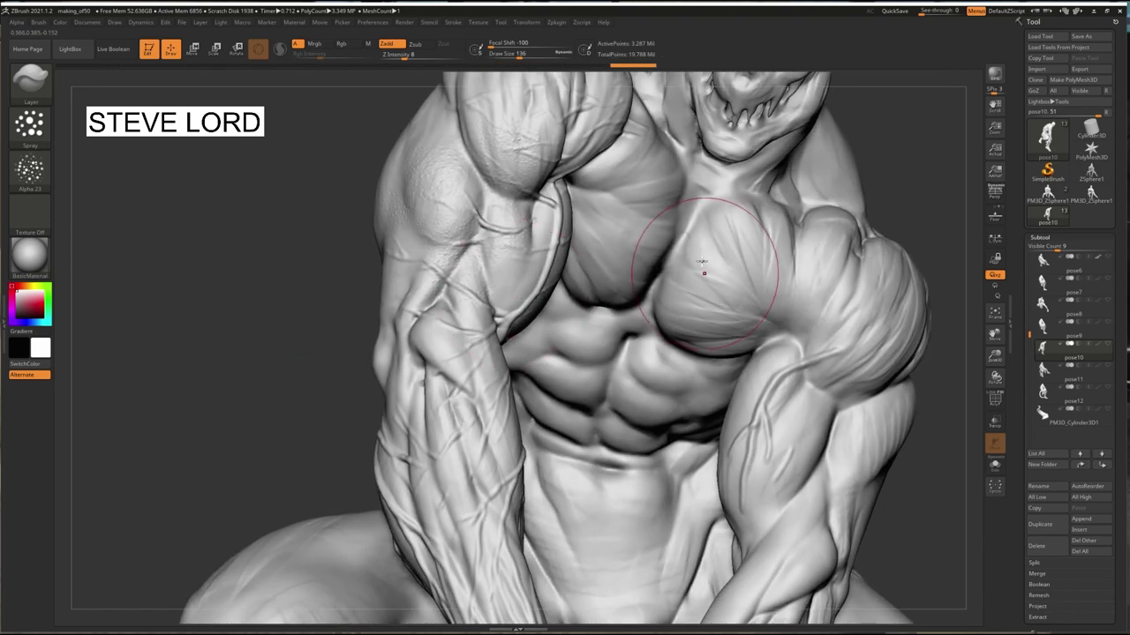
{"action": "left_click_drag", "start_coordinate": [251, 228], "coordinate": [278, 234]}
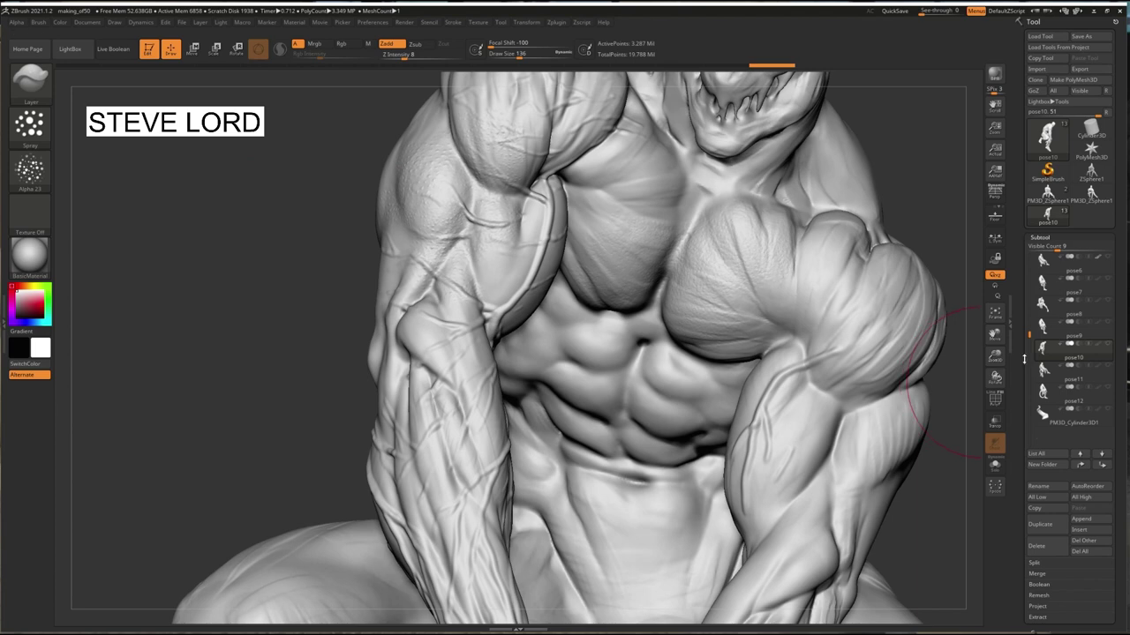
Switch to the pose11 subtool and inspect the skin texture on its shoulders, arms and chest.
{"action": "left_click", "coordinate": [1058, 379]}
{"action": "left_click_drag", "start_coordinate": [989, 358], "coordinate": [937, 367]}
{"action": "left_click_drag", "start_coordinate": [361, 249], "coordinate": [377, 193]}
{"action": "left_click_drag", "start_coordinate": [996, 362], "coordinate": [980, 403]}
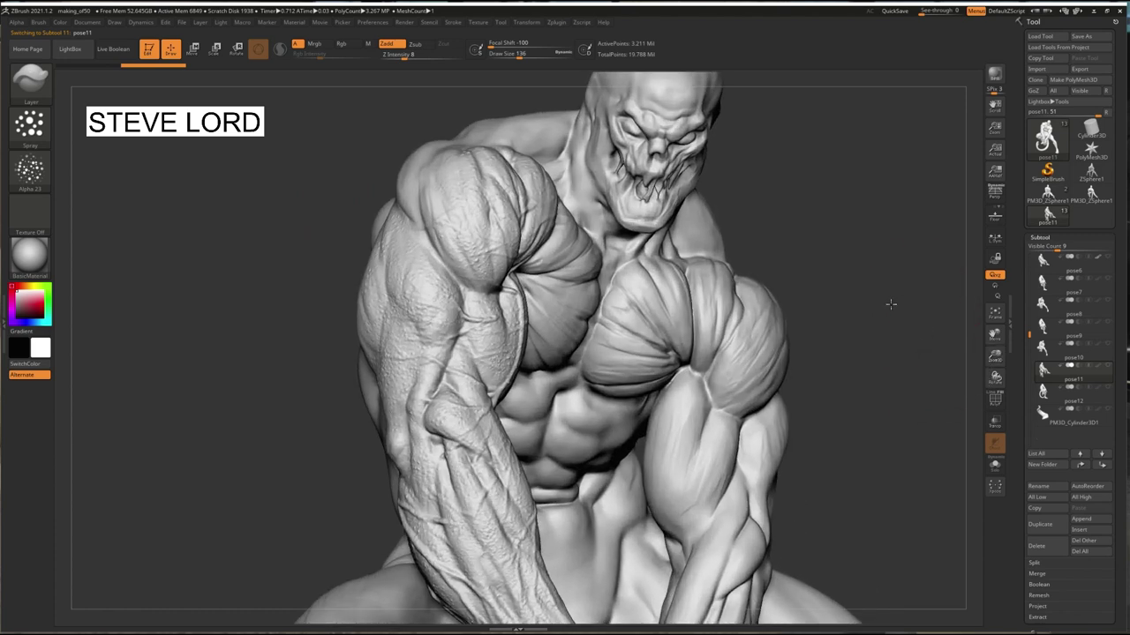
{"action": "mouse_move", "coordinate": [889, 304]}
{"action": "left_mouse_down"}
{"action": "mouse_move", "coordinate": [799, 306]}
{"action": "mouse_move", "coordinate": [888, 313]}
{"action": "left_mouse_up"}
Switch to the pose12 subtool and examine the detailed figure's torso, limbs and head from the front and side.
{"action": "left_click", "coordinate": [1052, 399]}
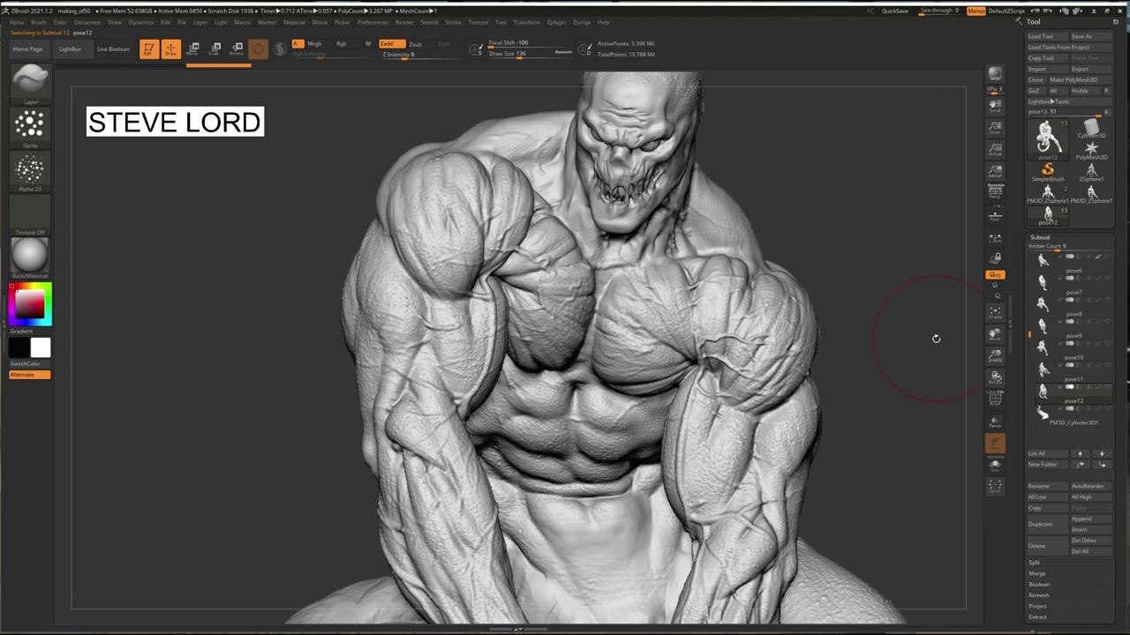
{"action": "left_click_drag", "start_coordinate": [996, 359], "coordinate": [981, 309]}
{"action": "left_click_drag", "start_coordinate": [993, 336], "coordinate": [857, 288]}
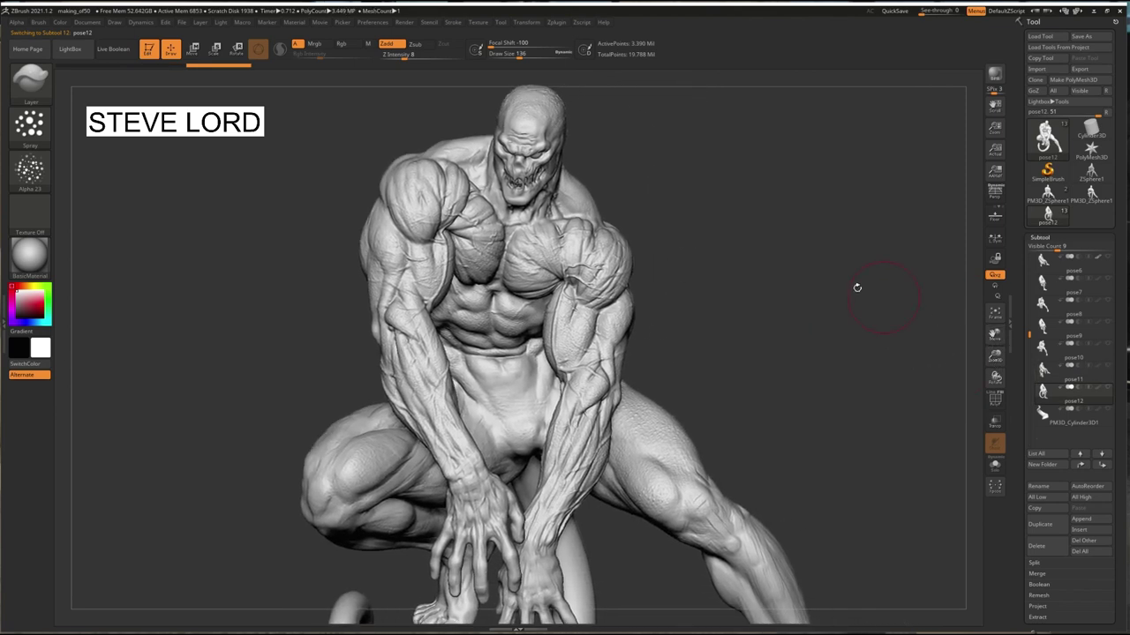
{"action": "left_click_drag", "start_coordinate": [733, 283], "coordinate": [815, 287]}
{"action": "mouse_move", "coordinate": [380, 197]}
{"action": "left_mouse_down"}
{"action": "mouse_move", "coordinate": [391, 197]}
{"action": "mouse_move", "coordinate": [339, 215]}
{"action": "mouse_move", "coordinate": [401, 203]}
{"action": "mouse_move", "coordinate": [389, 202]}
{"action": "left_mouse_up"}
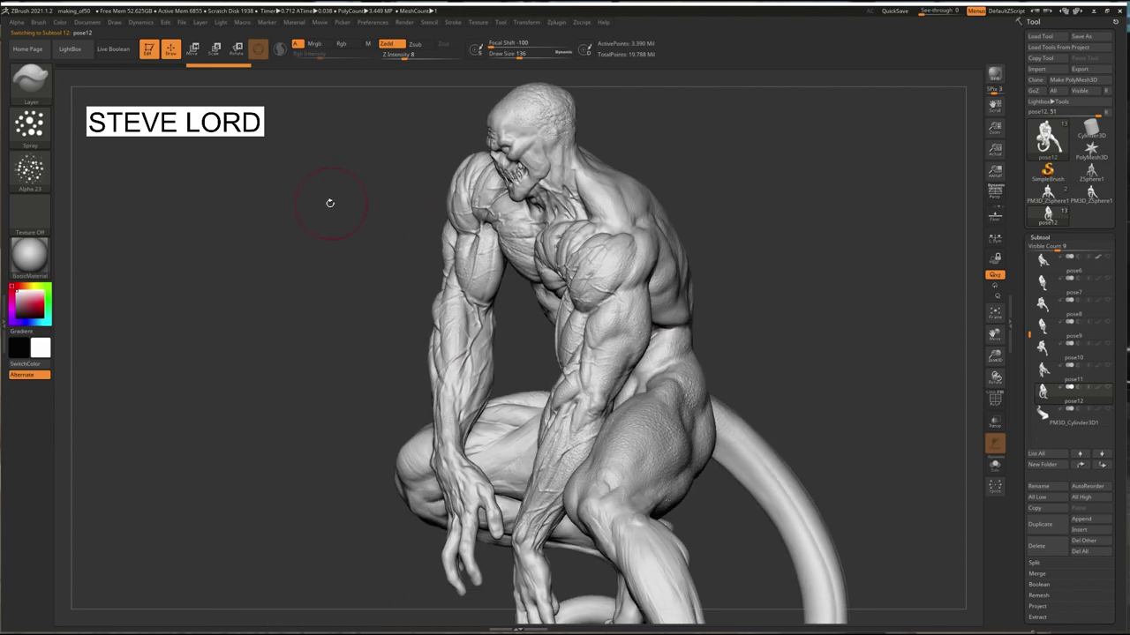
{"action": "left_click_drag", "start_coordinate": [276, 193], "coordinate": [274, 193]}
{"action": "left_click_drag", "start_coordinate": [991, 360], "coordinate": [994, 353]}
{"action": "mouse_move", "coordinate": [794, 312]}
{"action": "left_mouse_down"}
{"action": "mouse_move", "coordinate": [783, 285]}
{"action": "mouse_move", "coordinate": [757, 304]}
{"action": "mouse_move", "coordinate": [695, 248]}
{"action": "mouse_move", "coordinate": [843, 287]}
{"action": "mouse_move", "coordinate": [830, 273]}
{"action": "mouse_move", "coordinate": [795, 295]}
{"action": "mouse_move", "coordinate": [807, 285]}
{"action": "mouse_move", "coordinate": [755, 282]}
{"action": "left_mouse_up"}
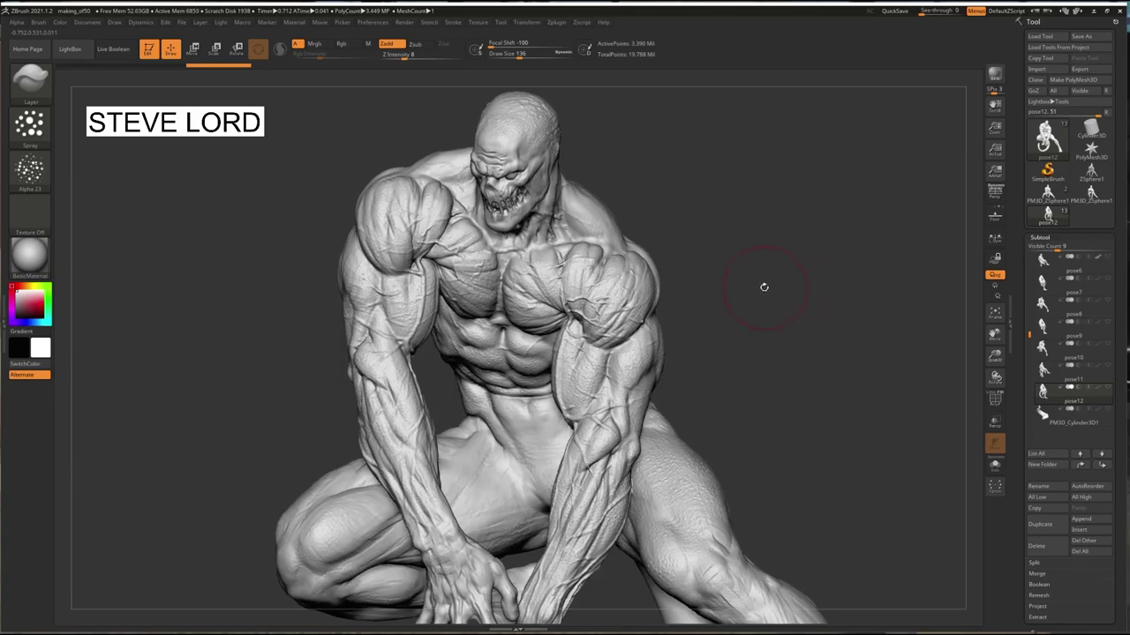